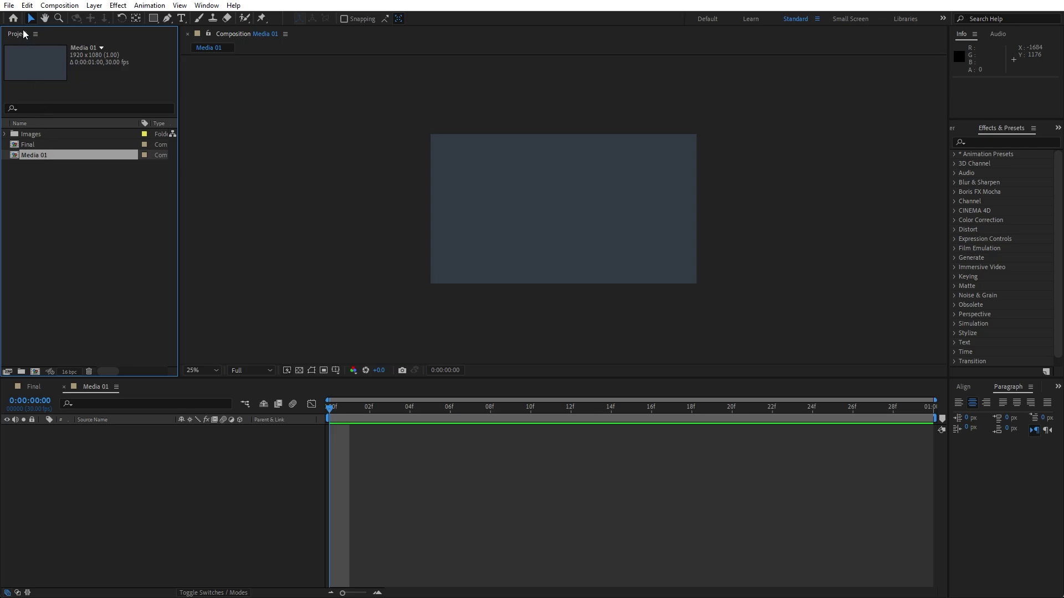
Duplicate the Media 01 composition four times to create Media 02 through Media 05.
{"action": "left_click", "coordinate": [27, 5]}
{"action": "left_click", "coordinate": [80, 155]}
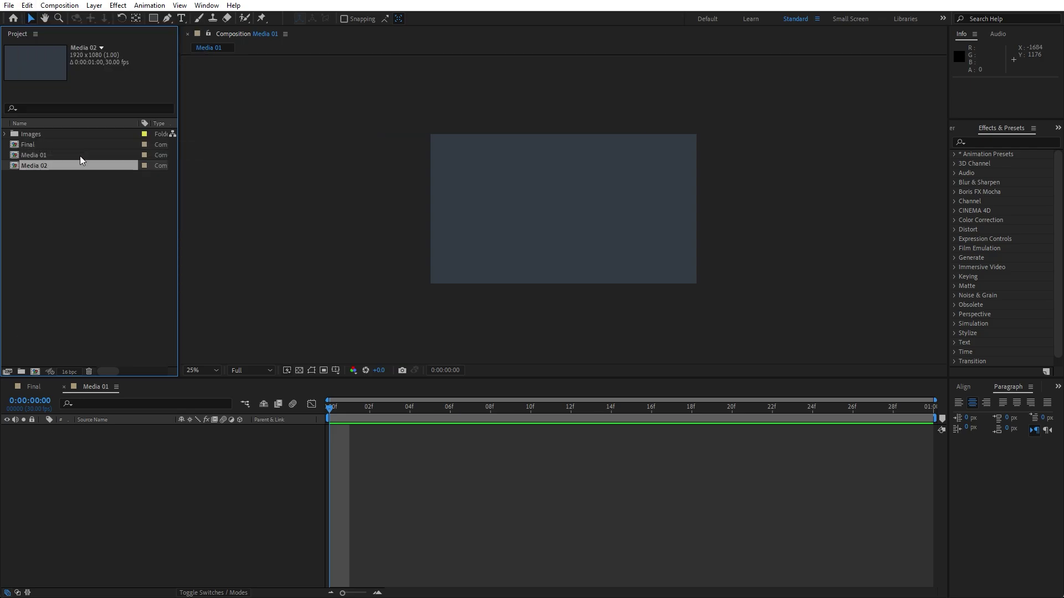
{"action": "key", "text": "ctrl+d"}
{"action": "key", "text": "ctrl+d"}
{"action": "key", "text": "ctrl+d"}
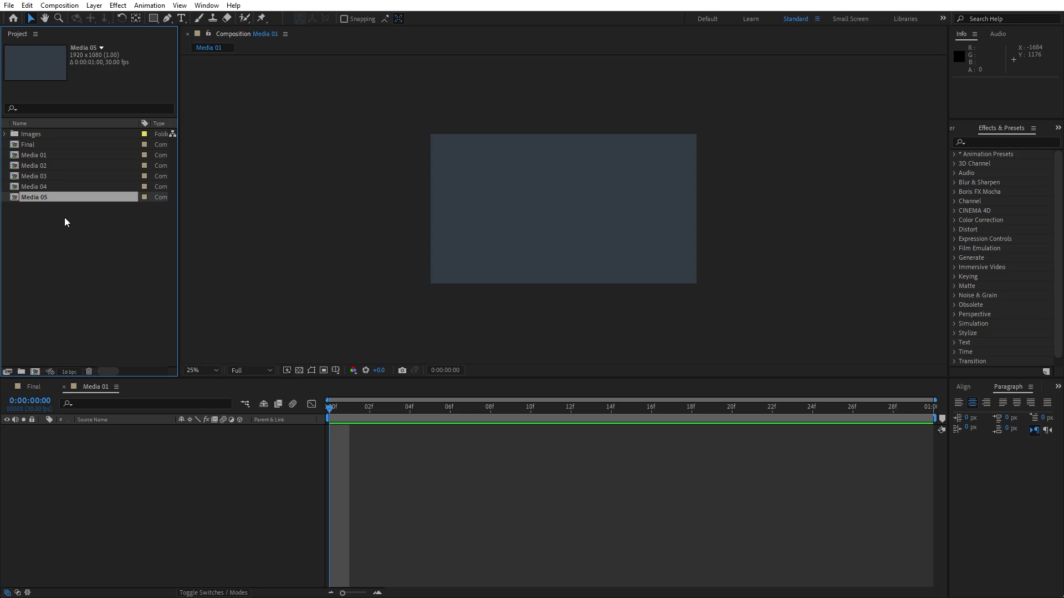
Add Image 01.jpg to the Media 01 composition, scale it to 48%, and close that timeline.
{"action": "double_click", "coordinate": [42, 155]}
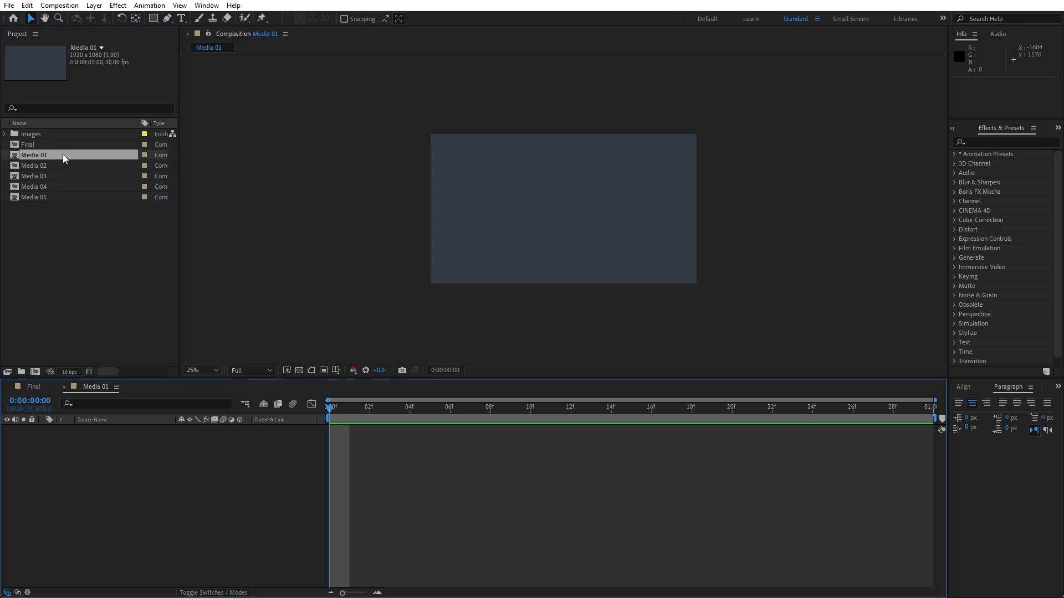
{"action": "left_click", "coordinate": [5, 135]}
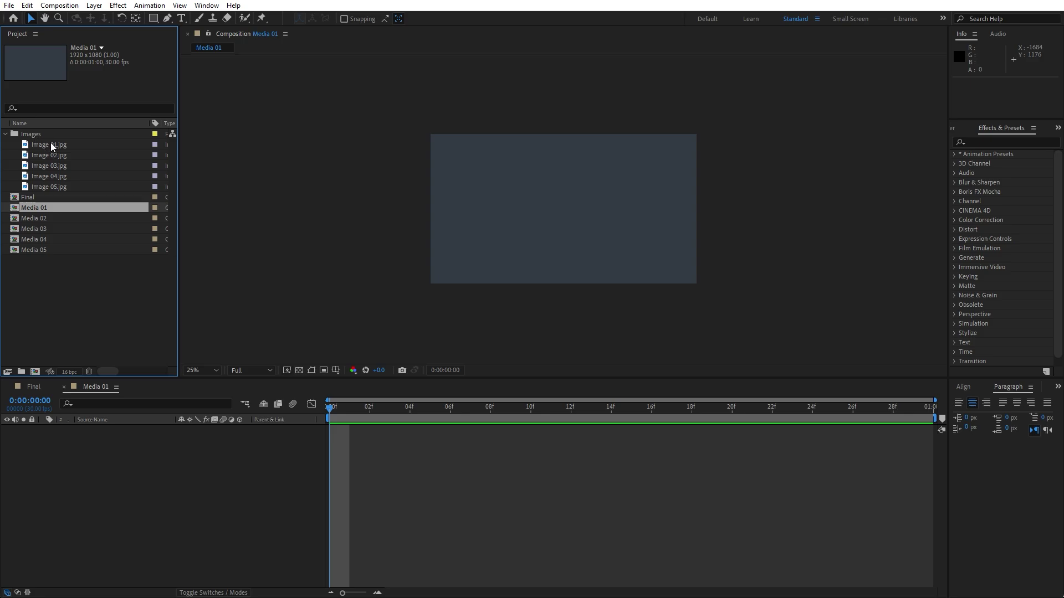
{"action": "left_click_drag", "start_coordinate": [49, 145], "coordinate": [358, 418]}
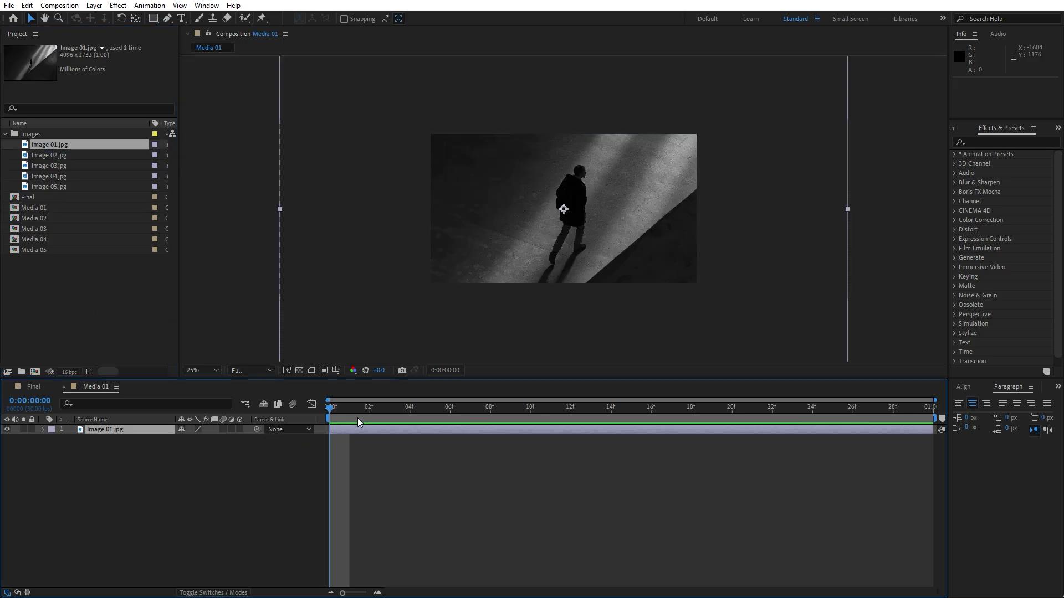
{"action": "key", "text": "s"}
{"action": "left_click_drag", "start_coordinate": [200, 439], "coordinate": [174, 445]}
{"action": "left_click", "coordinate": [174, 445]}
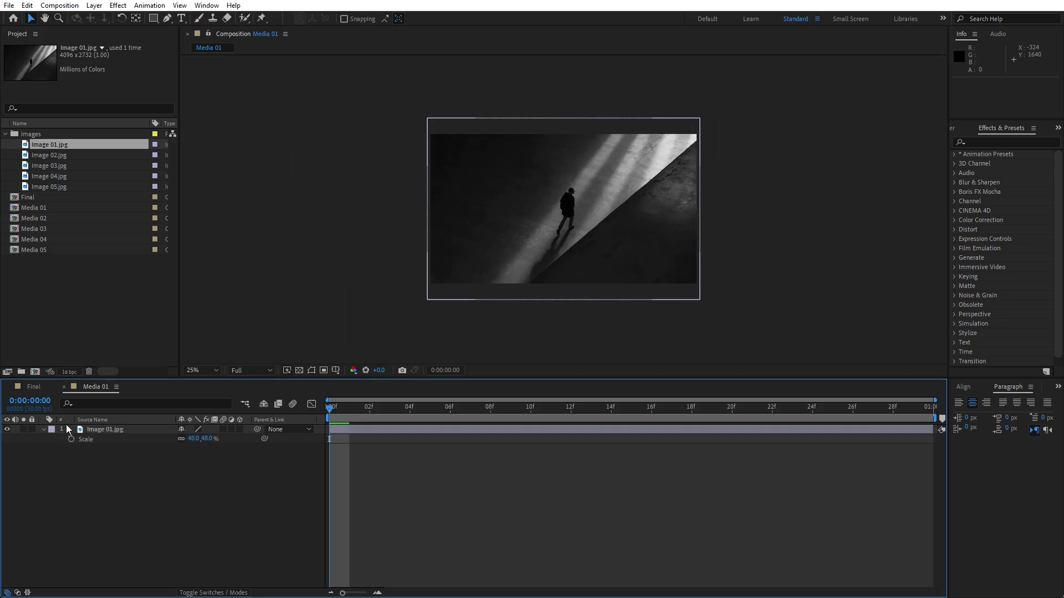
{"action": "left_click", "coordinate": [64, 386]}
Open the Media 02 composition and add Image 02.jpg scaled to 47%.
{"action": "double_click", "coordinate": [40, 218]}
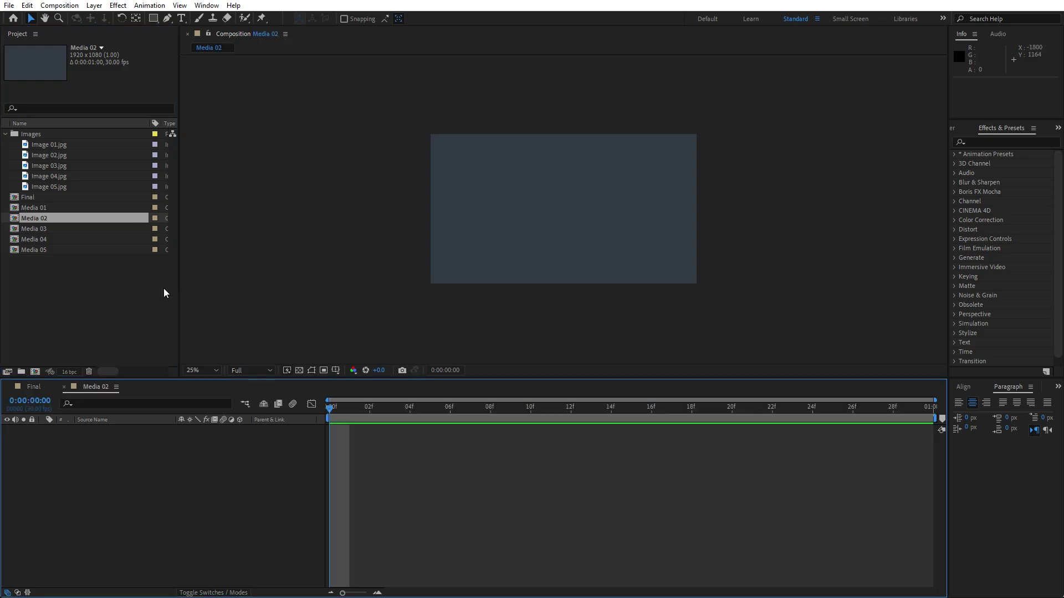
{"action": "left_click_drag", "start_coordinate": [56, 155], "coordinate": [156, 510]}
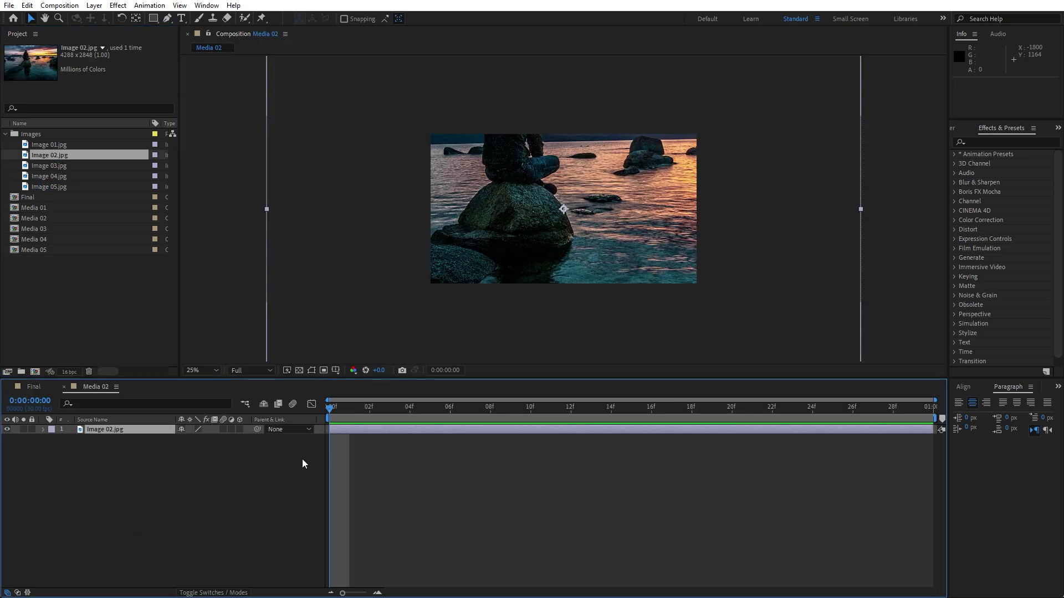
{"action": "key", "text": "s"}
{"action": "left_click_drag", "start_coordinate": [204, 443], "coordinate": [180, 453]}
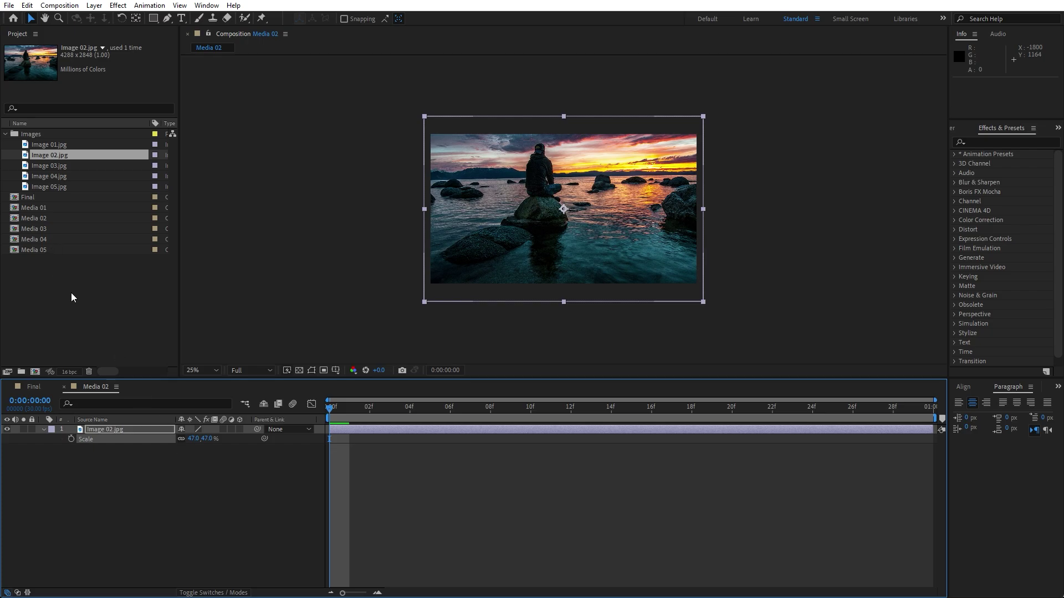
Open the Media 03 composition, add Image 03.jpg and scale it down towards the frame size.
{"action": "double_click", "coordinate": [57, 228]}
{"action": "left_click_drag", "start_coordinate": [49, 166], "coordinate": [151, 513]}
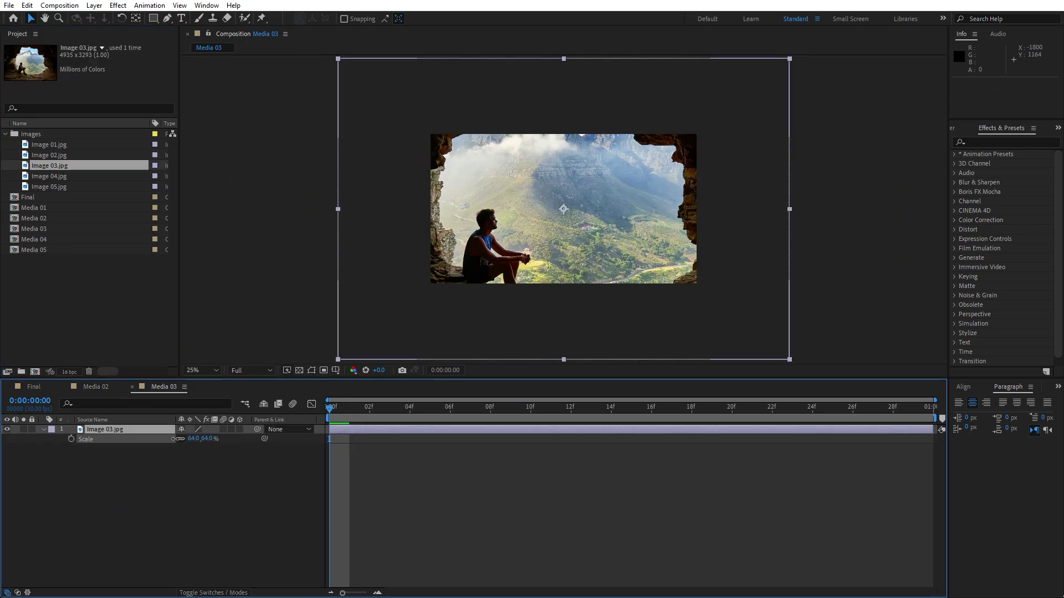
{"action": "key", "text": "s"}
{"action": "left_click_drag", "start_coordinate": [199, 439], "coordinate": [167, 444]}
Place Image 04.jpg in the Media 04 composition, scaled to 38% and positioned at 960, 420.
{"action": "double_click", "coordinate": [34, 239]}
{"action": "left_click_drag", "start_coordinate": [49, 176], "coordinate": [151, 513]}
{"action": "key", "text": "s"}
{"action": "left_click_drag", "start_coordinate": [199, 438], "coordinate": [167, 443]}
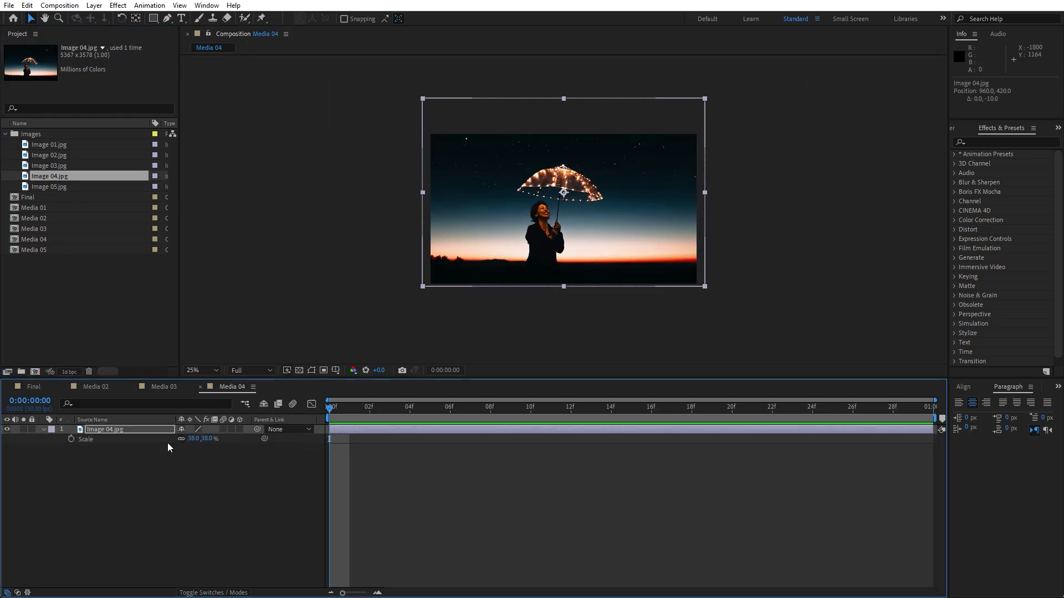
Open the Media 05 composition and add Image 05.jpg scaled to 39%.
{"action": "double_click", "coordinate": [34, 249]}
{"action": "left_click_drag", "start_coordinate": [48, 187], "coordinate": [150, 514]}
{"action": "key", "text": "s"}
{"action": "left_click_drag", "start_coordinate": [202, 438], "coordinate": [165, 439]}
{"action": "left_click", "coordinate": [128, 453]}
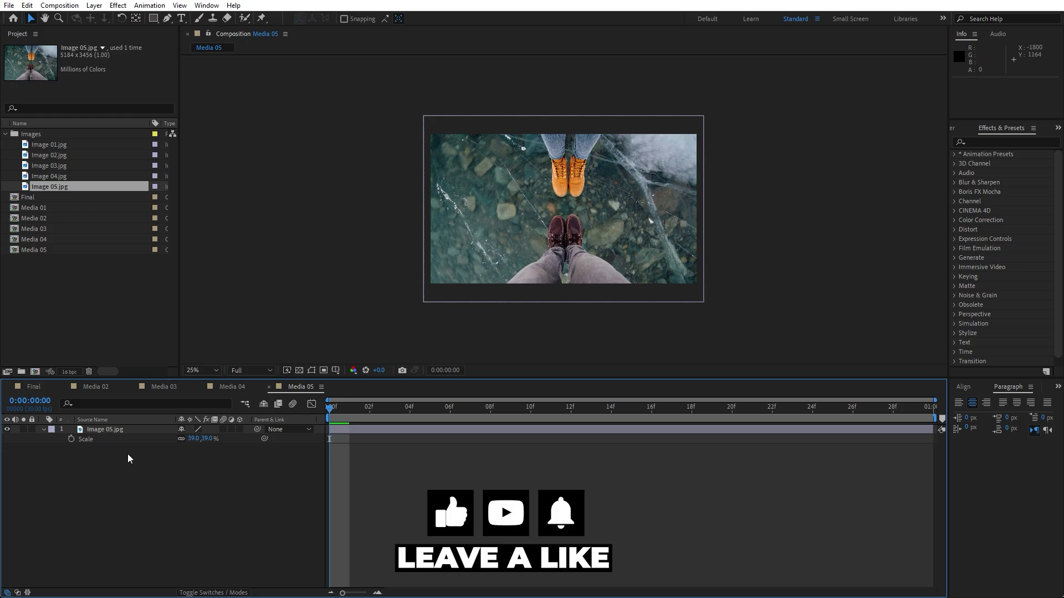
Close the timelines of Media 02 through Media 05, keeping only the Final composition open.
{"action": "left_click", "coordinate": [65, 387]}
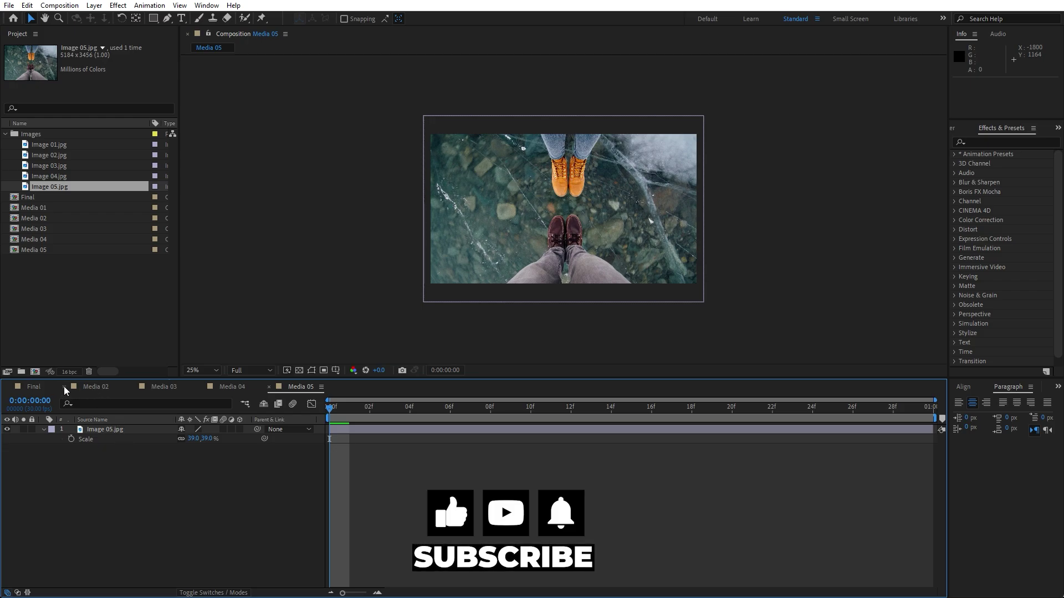
{"action": "left_click", "coordinate": [64, 387]}
{"action": "left_click", "coordinate": [64, 387]}
{"action": "left_click", "coordinate": [65, 387]}
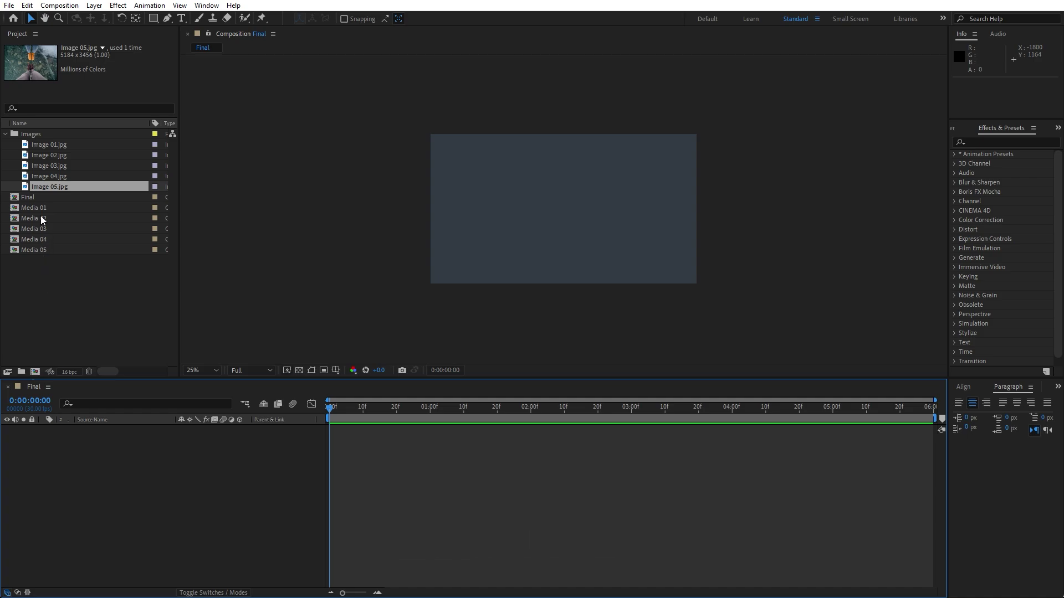
Add Media 01 to the Final composition and set a 120% Scale keyframe at its first frame.
{"action": "left_click_drag", "start_coordinate": [33, 208], "coordinate": [158, 480]}
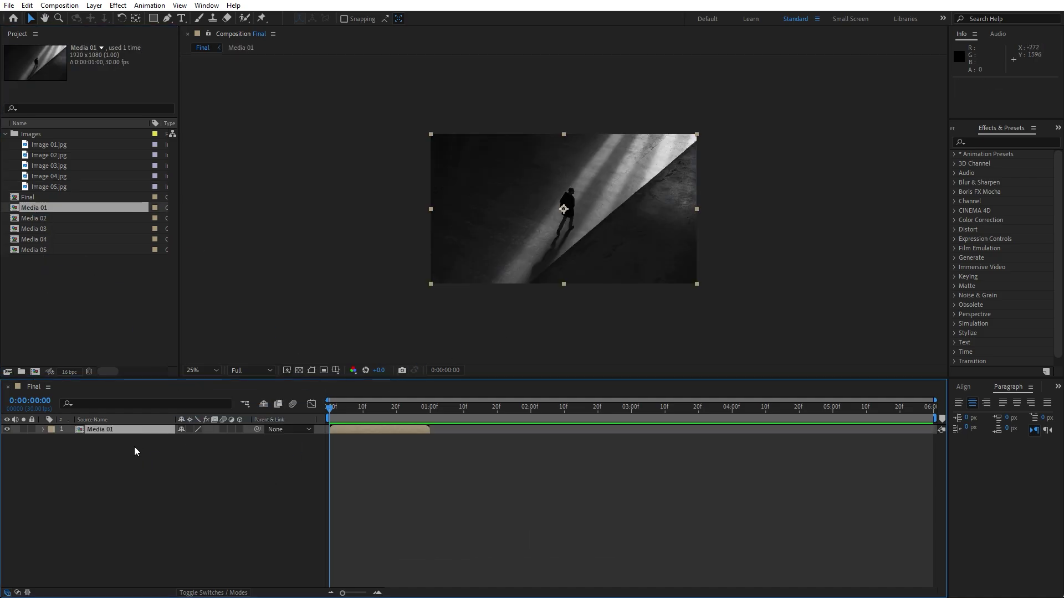
{"action": "key", "text": "s"}
{"action": "left_click", "coordinate": [193, 439]}
{"action": "type", "text": "120"}
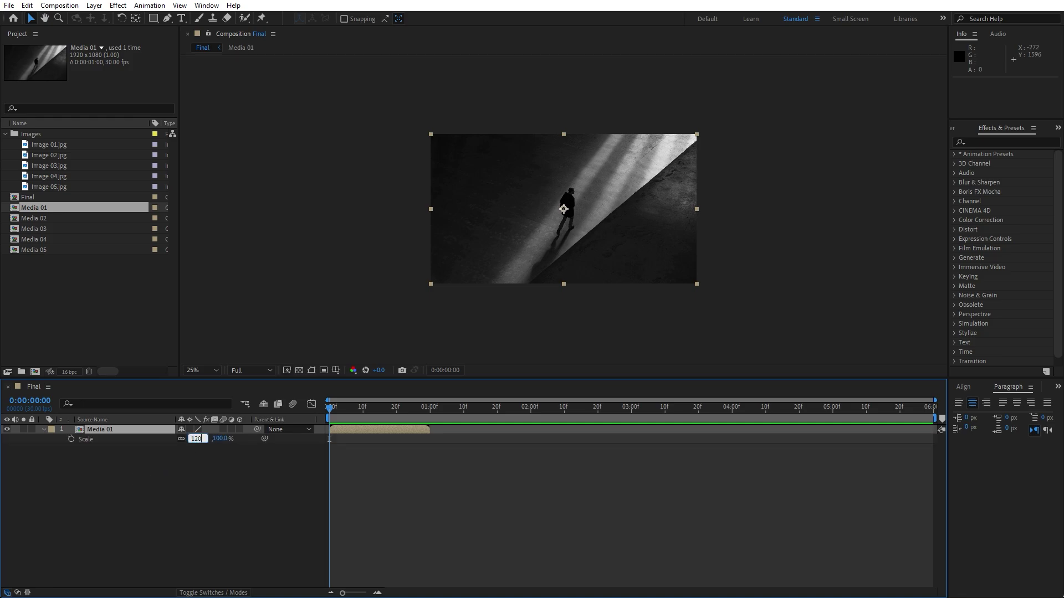
{"action": "key", "text": "Return"}
{"action": "left_click", "coordinate": [71, 439]}
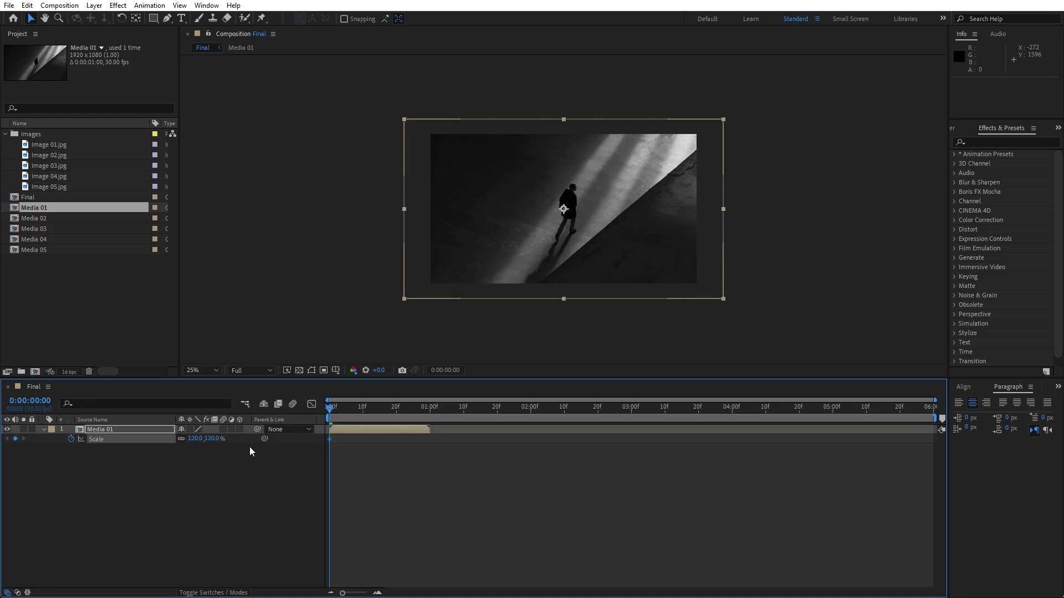
Add a 100% Scale keyframe to Media 01 at 0:00:01:00 and collapse the layer.
{"action": "left_click_drag", "start_coordinate": [397, 407], "coordinate": [429, 412]}
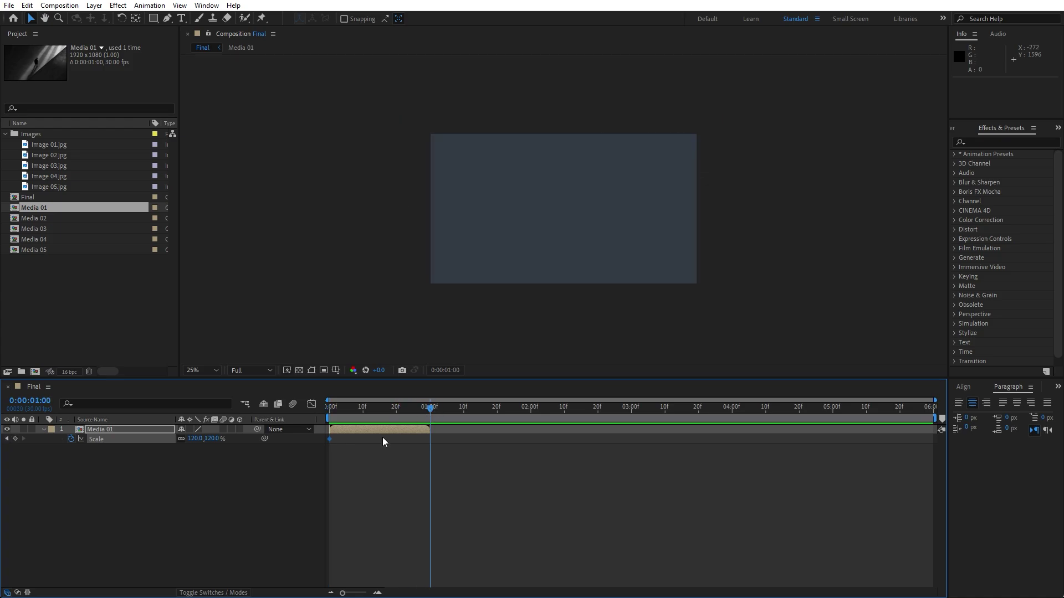
{"action": "left_click", "coordinate": [194, 438]}
{"action": "type", "text": "100"}
{"action": "key", "text": "Return"}
{"action": "left_click", "coordinate": [101, 430]}
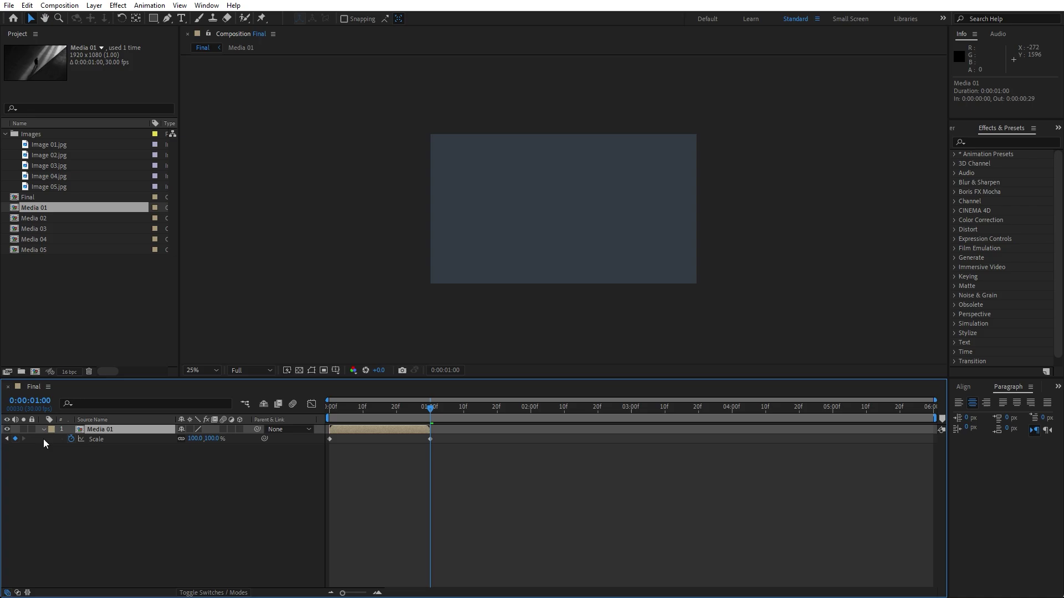
{"action": "left_click", "coordinate": [43, 430]}
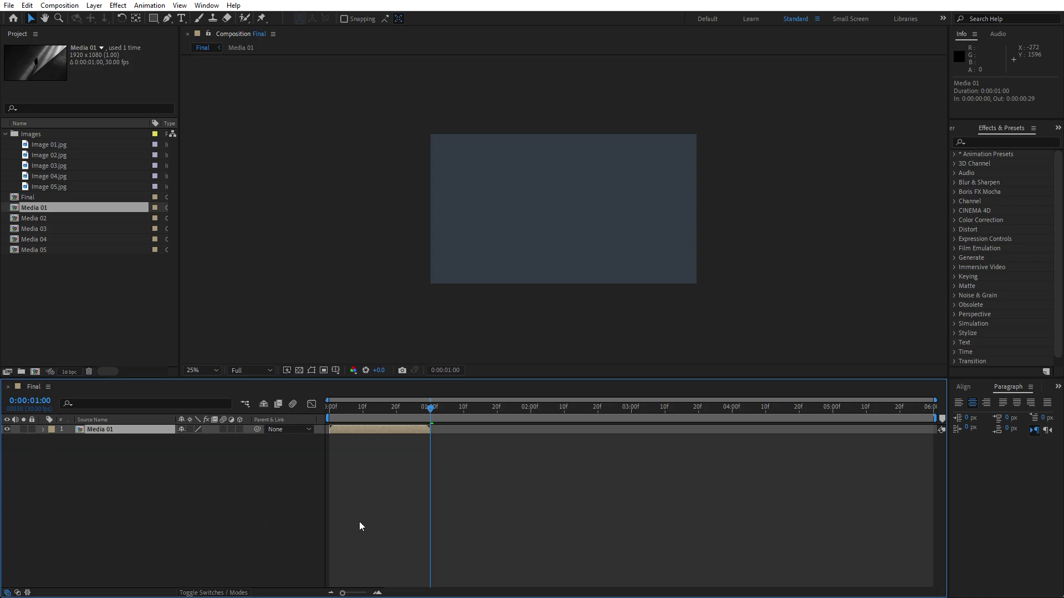
Find the Motion Tile effect and apply it to the Media 01 layer.
{"action": "left_click", "coordinate": [997, 142]}
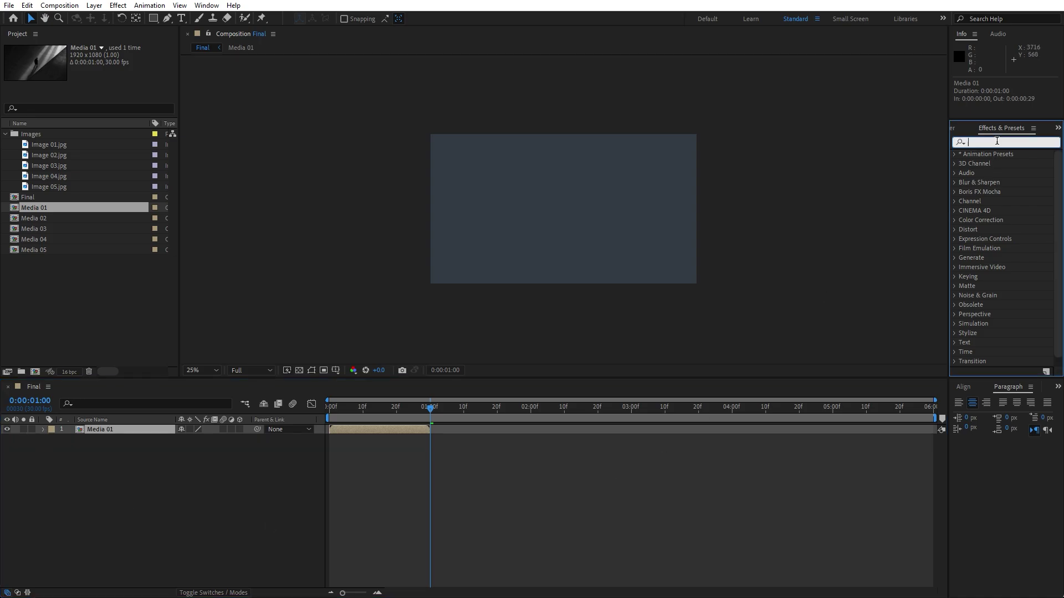
{"action": "type", "text": "motion ti"}
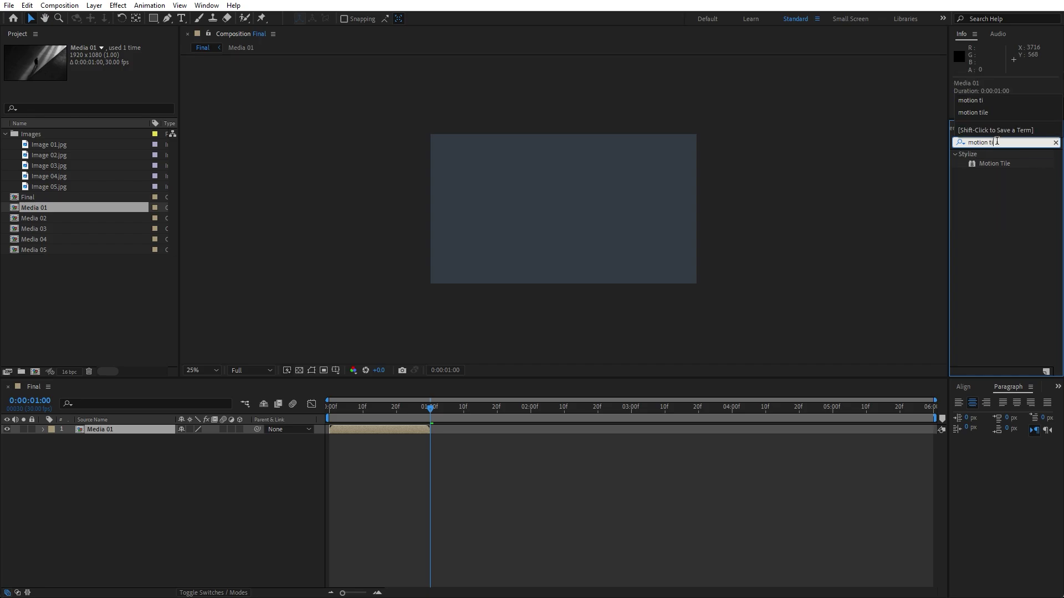
{"action": "left_click_drag", "start_coordinate": [994, 164], "coordinate": [142, 430]}
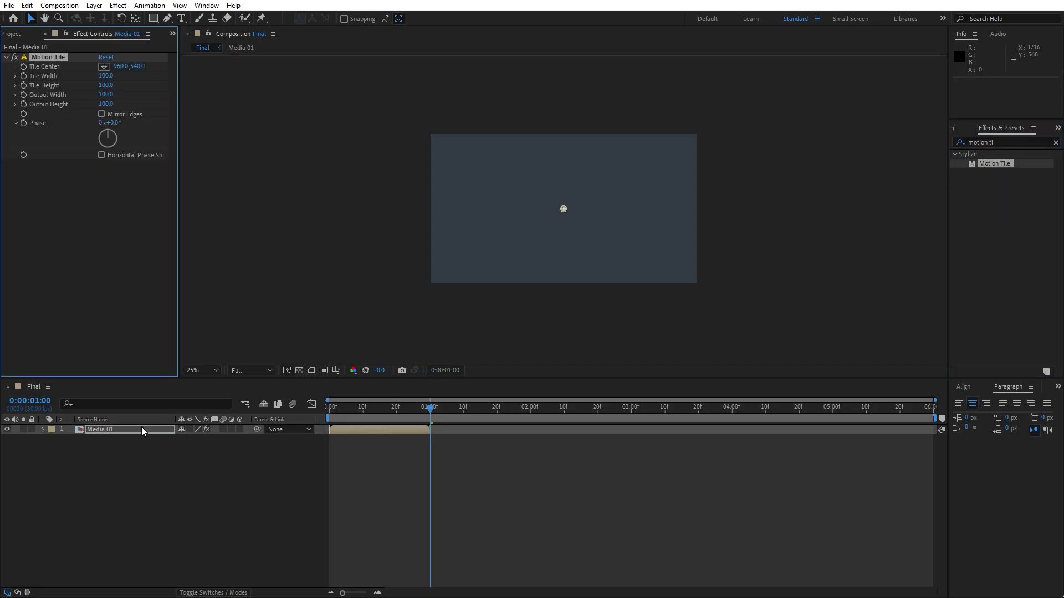
Set Motion Tile's Output Width and Output Height to 400 and enable Mirror Edges.
{"action": "left_click", "coordinate": [102, 95]}
{"action": "type", "text": "400"}
{"action": "key", "text": "Tab"}
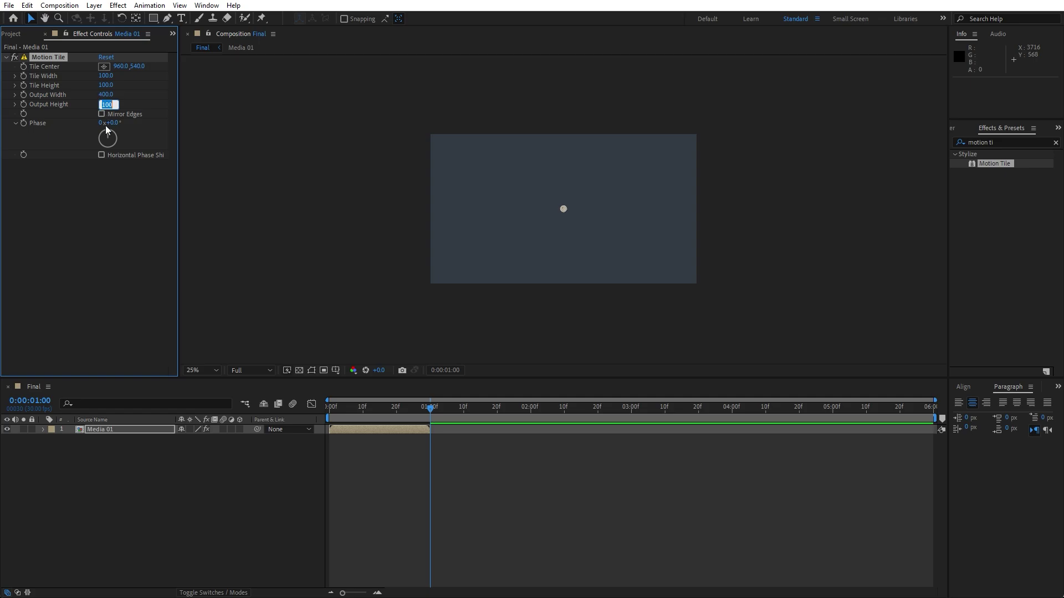
{"action": "type", "text": "400"}
{"action": "left_click", "coordinate": [108, 220]}
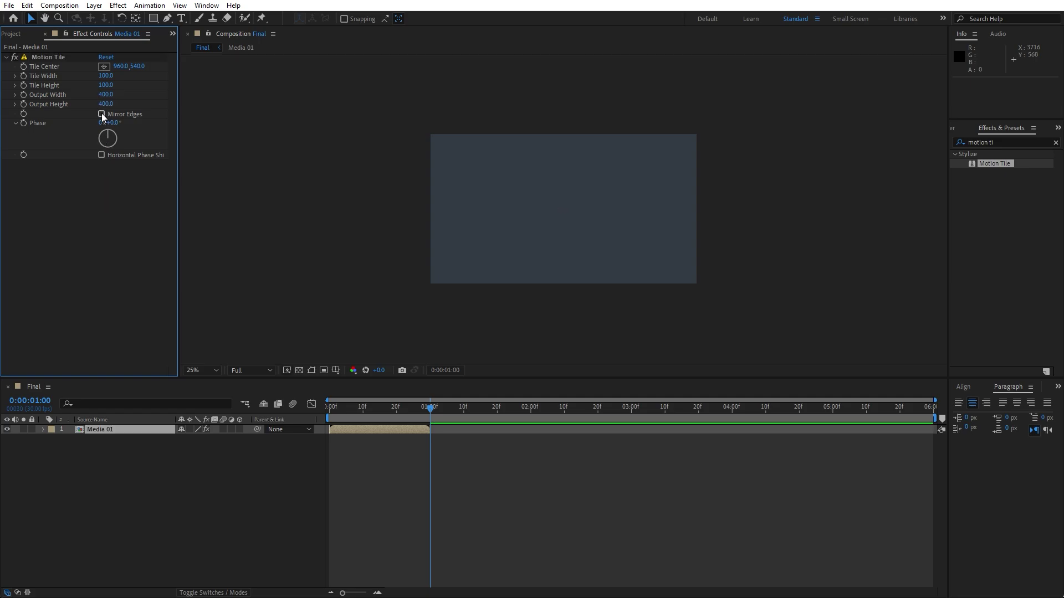
{"action": "left_click", "coordinate": [101, 114]}
{"action": "mouse_move", "coordinate": [377, 417]}
{"action": "left_mouse_down"}
{"action": "mouse_move", "coordinate": [359, 419]}
{"action": "mouse_move", "coordinate": [383, 413]}
{"action": "left_mouse_up"}
{"action": "key", "text": "F3"}
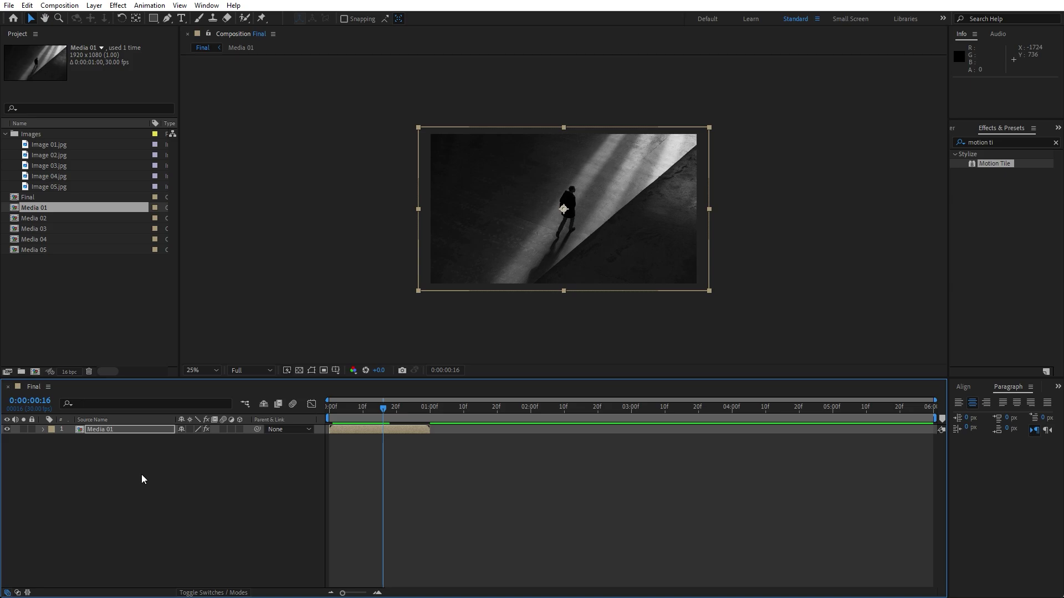
Open the Media 01 composition and create a text layer reading "SOFTONI" over the image.
{"action": "double_click", "coordinate": [104, 430]}
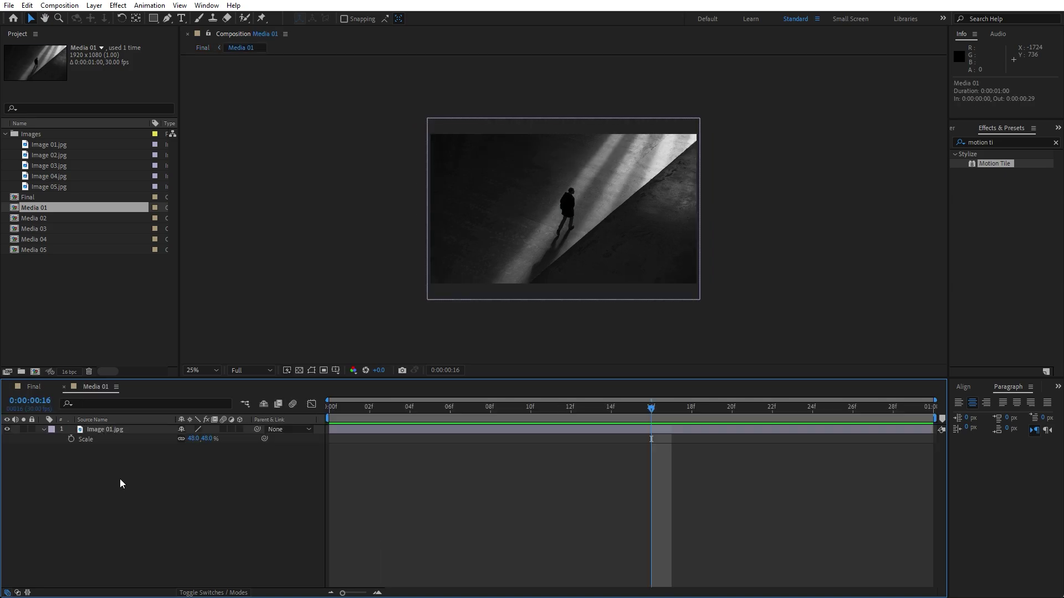
{"action": "left_click", "coordinate": [182, 20]}
{"action": "left_click", "coordinate": [545, 226]}
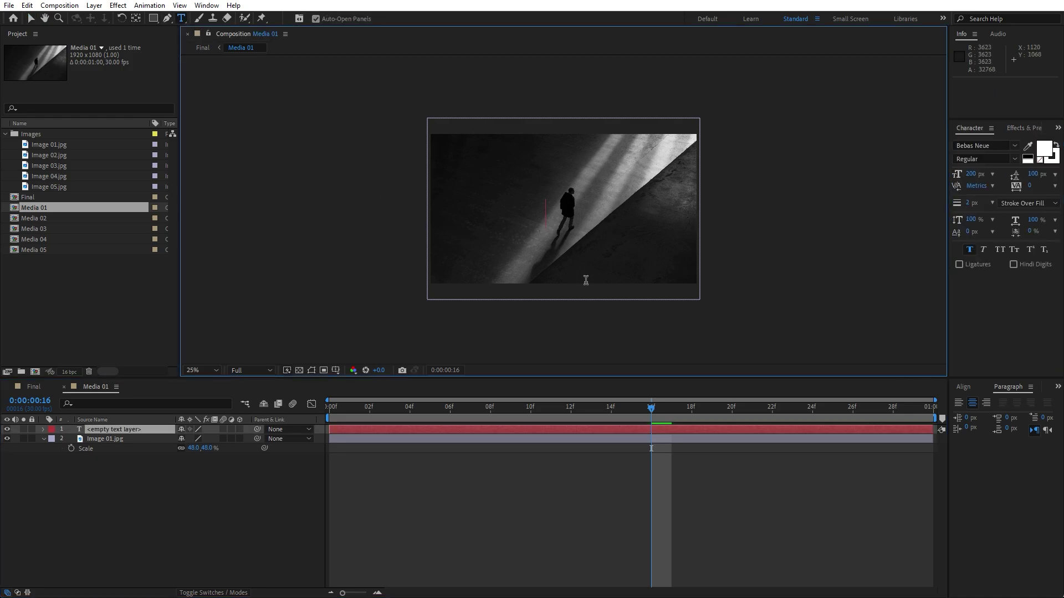
{"action": "type", "text": "SOFTONI"}
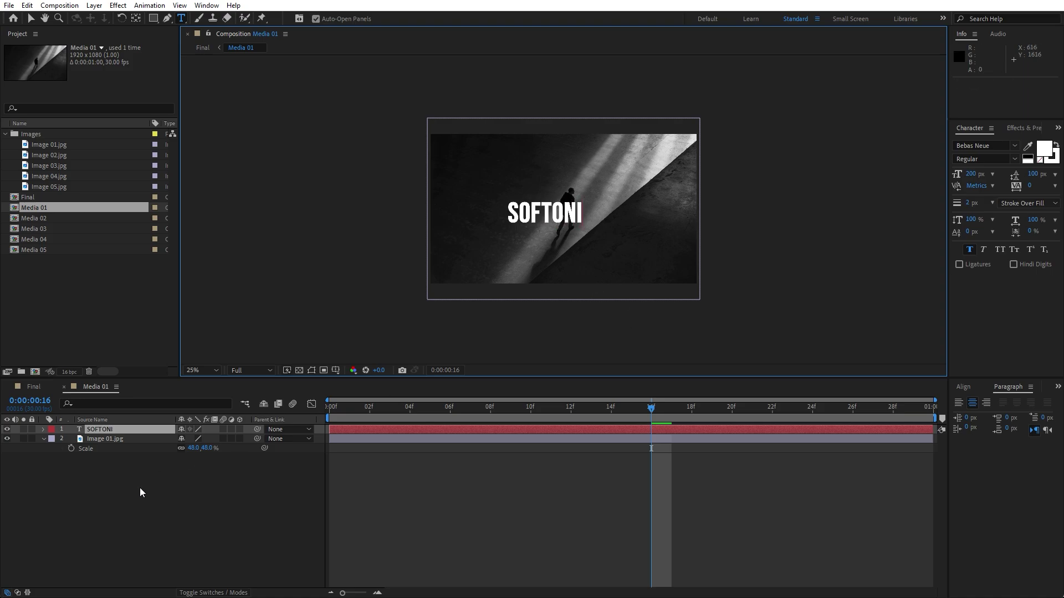
Center the SOFTONI text layer horizontally and vertically in the composition.
{"action": "left_click", "coordinate": [98, 431]}
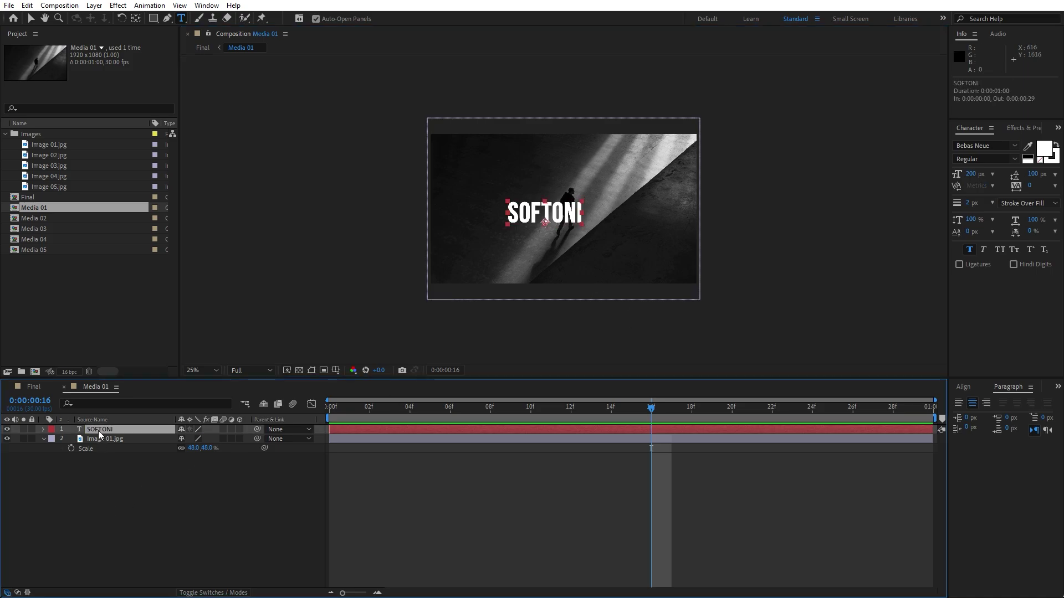
{"action": "left_click", "coordinate": [969, 388]}
{"action": "left_click", "coordinate": [978, 414]}
{"action": "left_click", "coordinate": [1035, 415]}
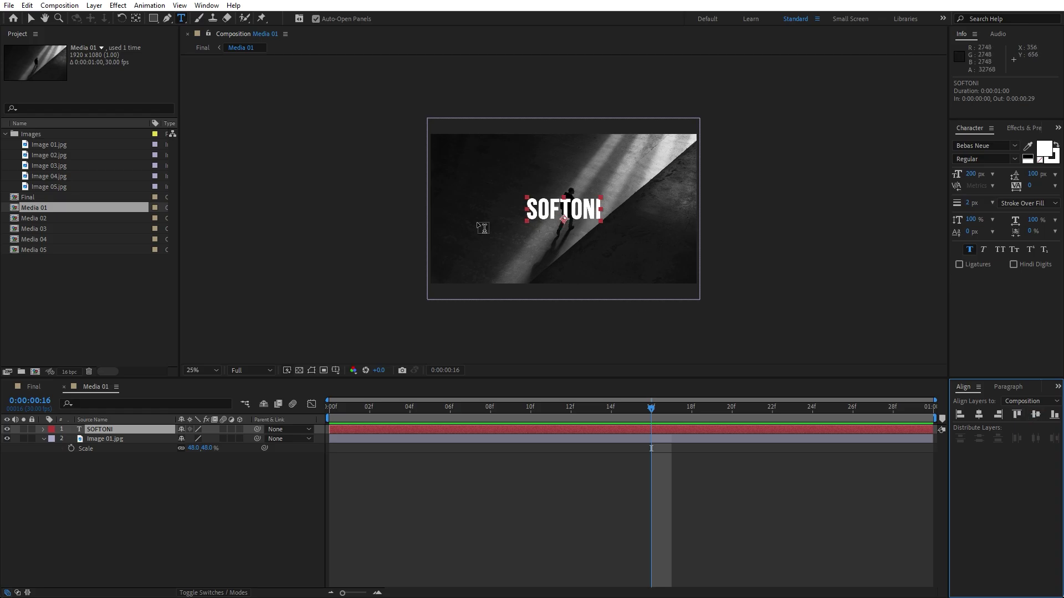
{"action": "left_click", "coordinate": [207, 5]}
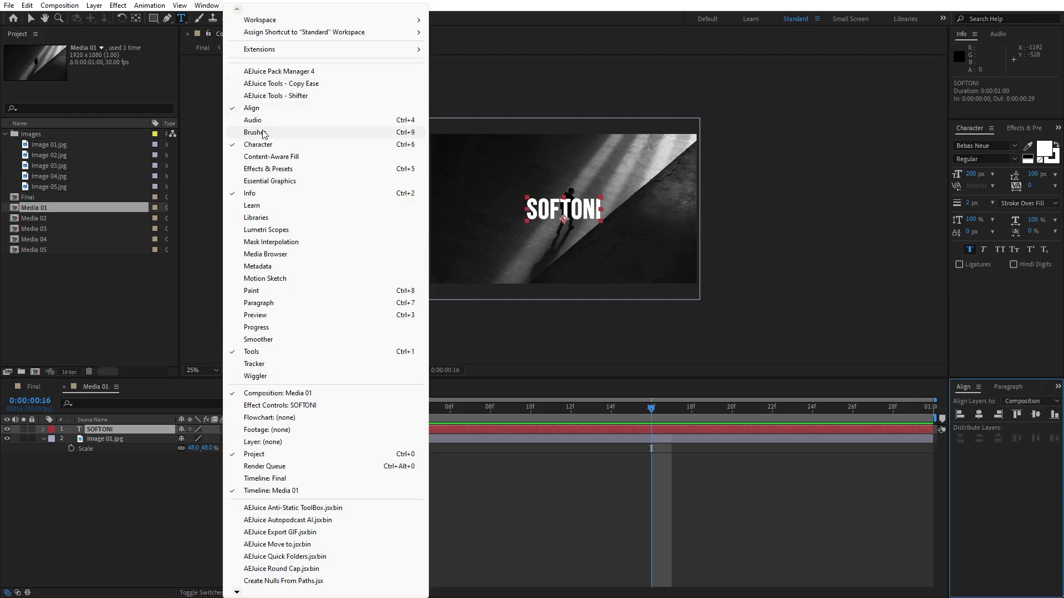
{"action": "left_click", "coordinate": [93, 433]}
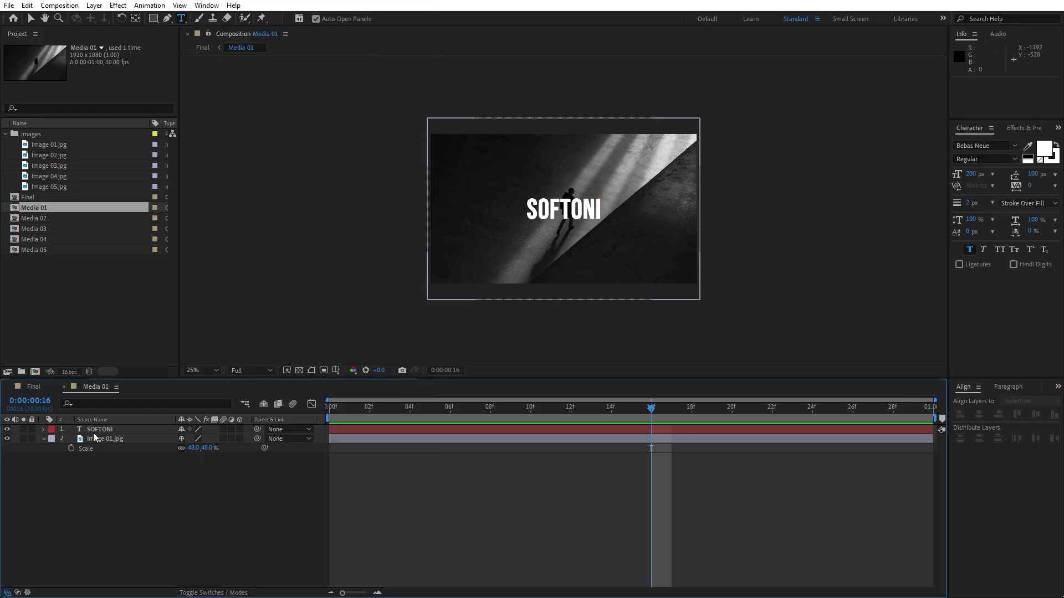
{"action": "left_click", "coordinate": [96, 429]}
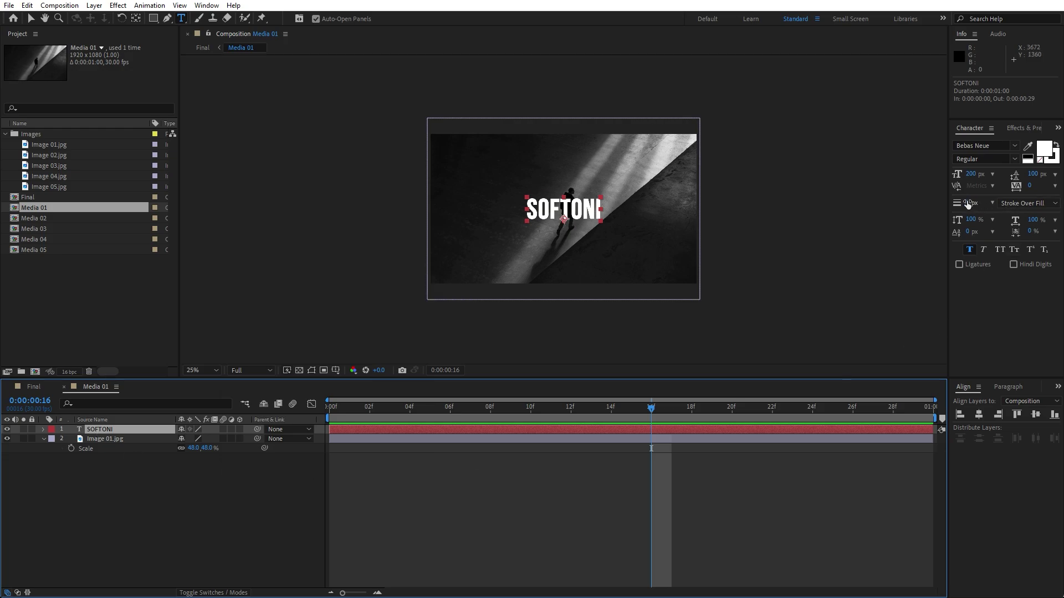
{"action": "left_click_drag", "start_coordinate": [968, 206], "coordinate": [972, 205]}
{"action": "left_click", "coordinate": [55, 466]}
Add a Fill Opacity text animator to the SOFTONI layer and set its Fill Opacity to 0%.
{"action": "left_click", "coordinate": [42, 429]}
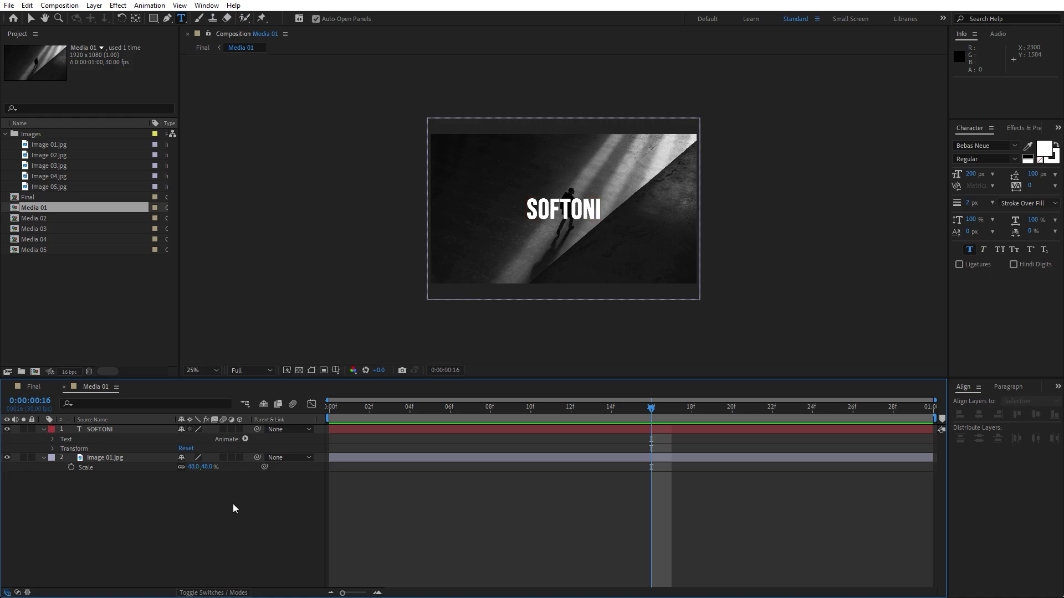
{"action": "left_click", "coordinate": [245, 439]}
{"action": "mouse_move", "coordinate": [325, 320]}
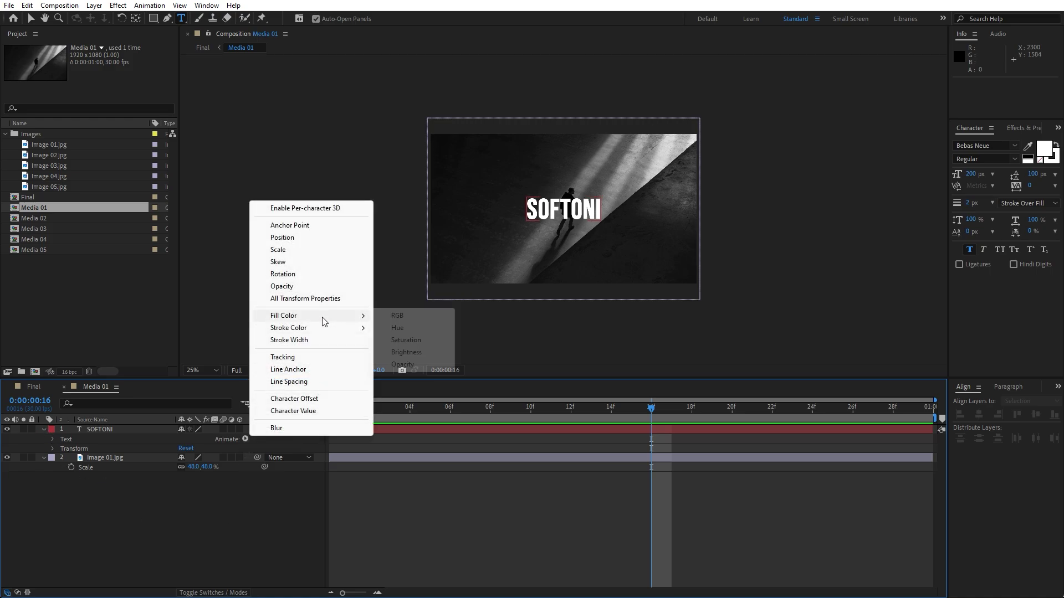
{"action": "left_click", "coordinate": [405, 368]}
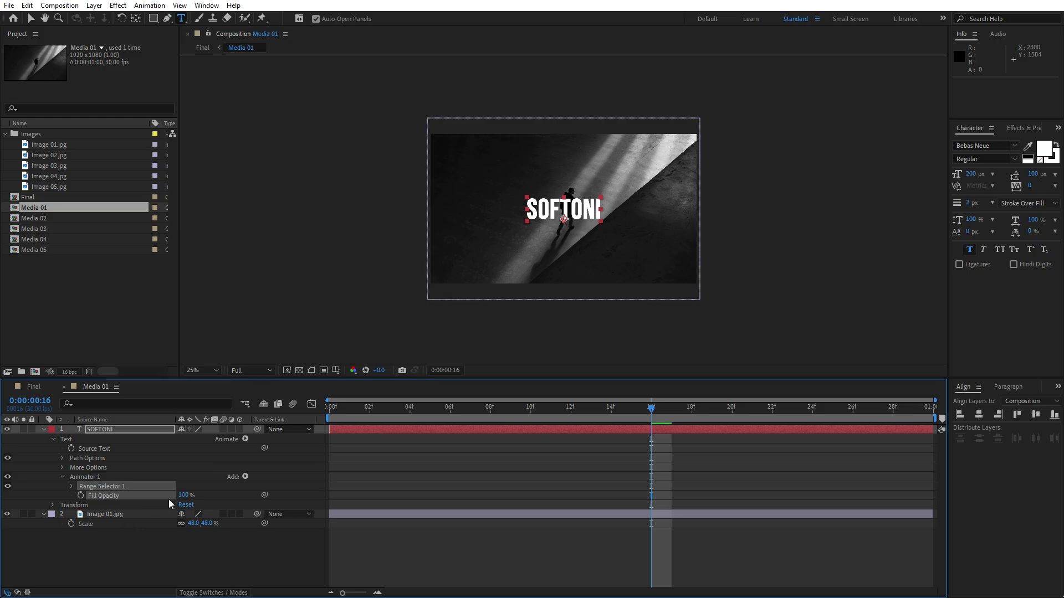
{"action": "left_click_drag", "start_coordinate": [183, 495], "coordinate": [82, 495]}
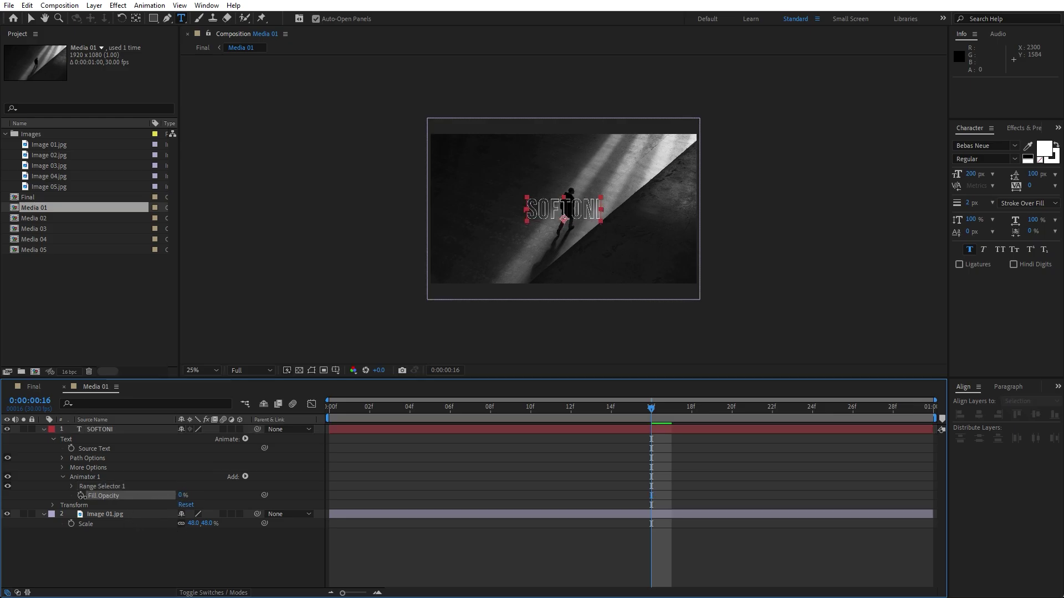
Add a Wiggly selector to the SOFTONI layer's Animator 1 and inspect the text at frame 11.
{"action": "left_click", "coordinate": [245, 476]}
{"action": "mouse_move", "coordinate": [292, 499]}
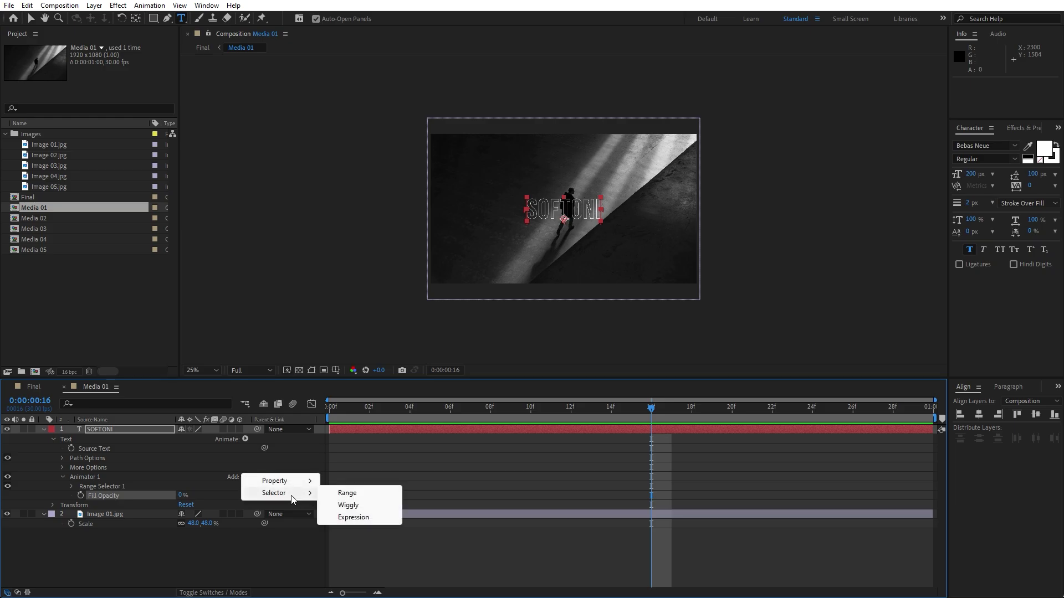
{"action": "left_click", "coordinate": [349, 505]}
{"action": "left_click_drag", "start_coordinate": [416, 416], "coordinate": [551, 427]}
{"action": "key", "text": "period"}
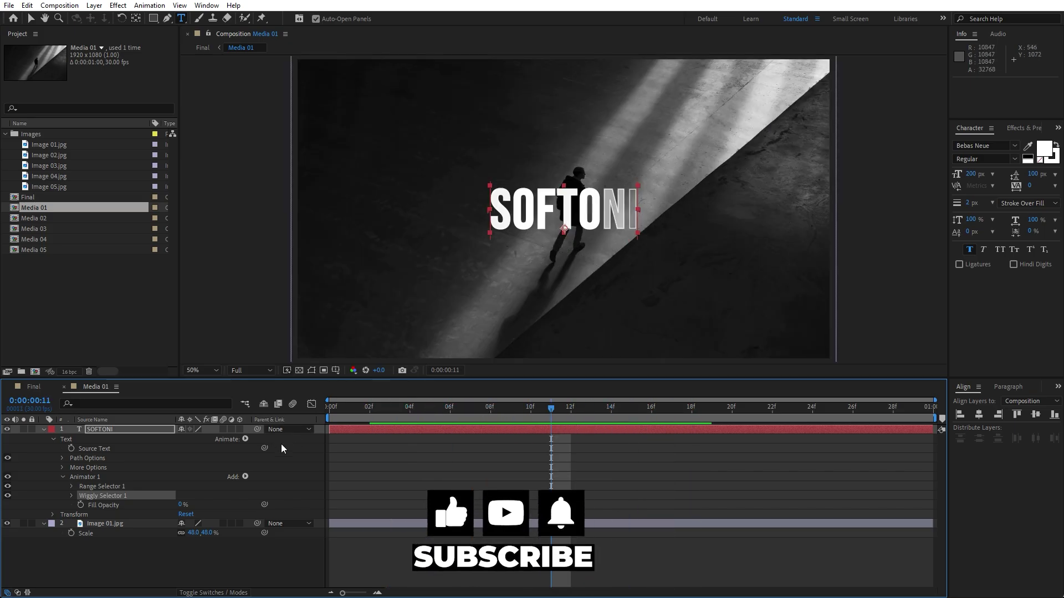
Set the Wiggly Selector's Mode to Subtract, preview the text animation and collapse the text properties.
{"action": "left_click", "coordinate": [71, 496]}
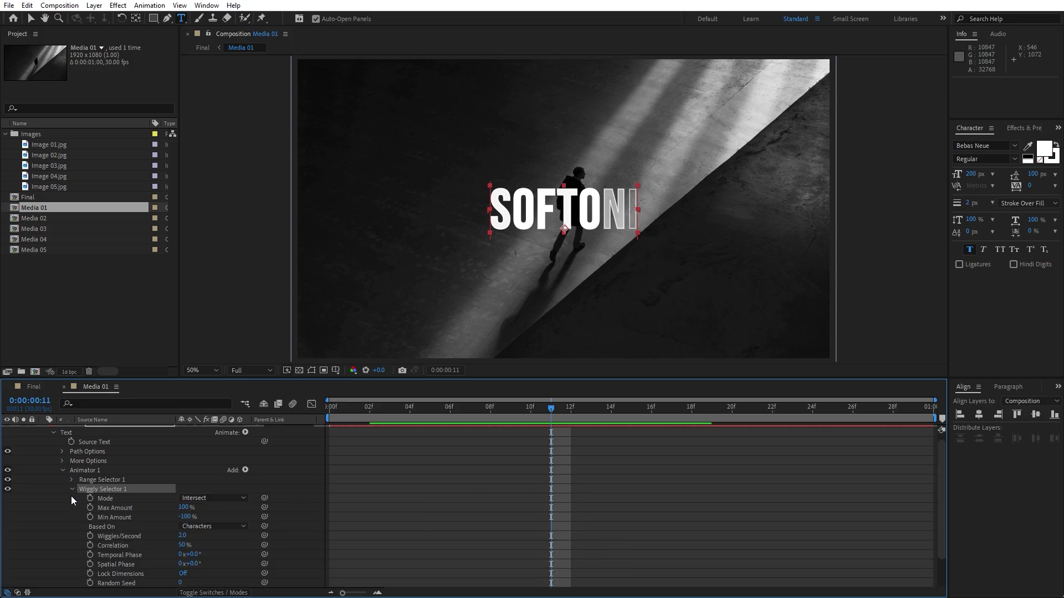
{"action": "left_click", "coordinate": [211, 499]}
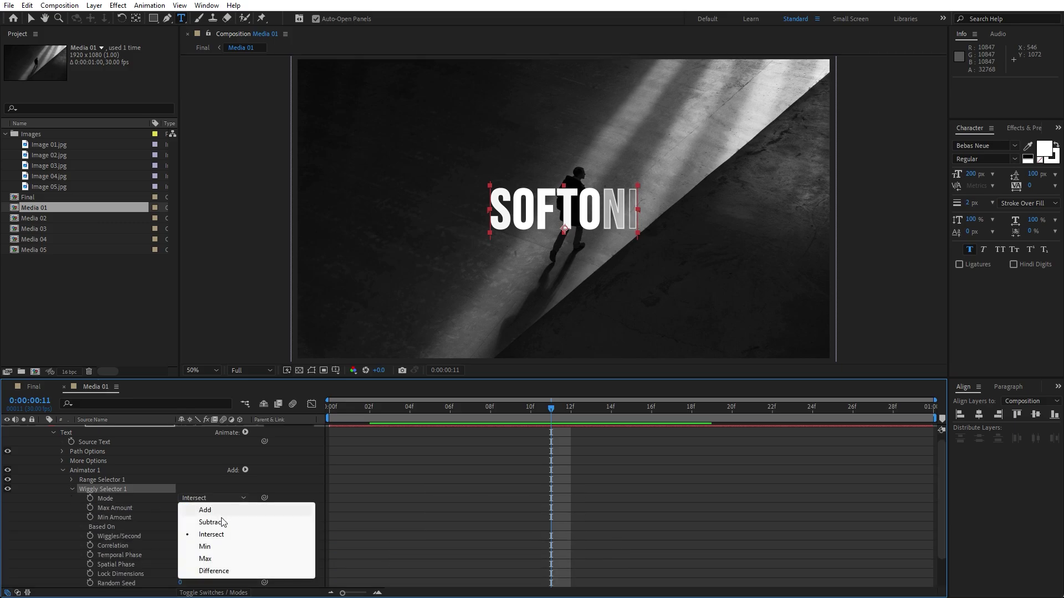
{"action": "left_click", "coordinate": [212, 521]}
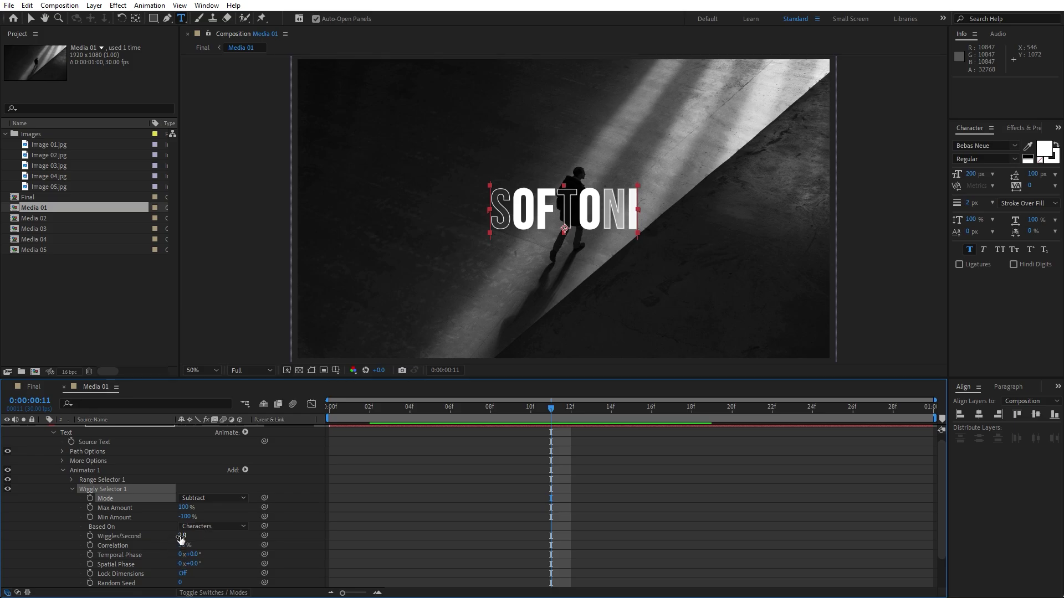
{"action": "key", "text": "space"}
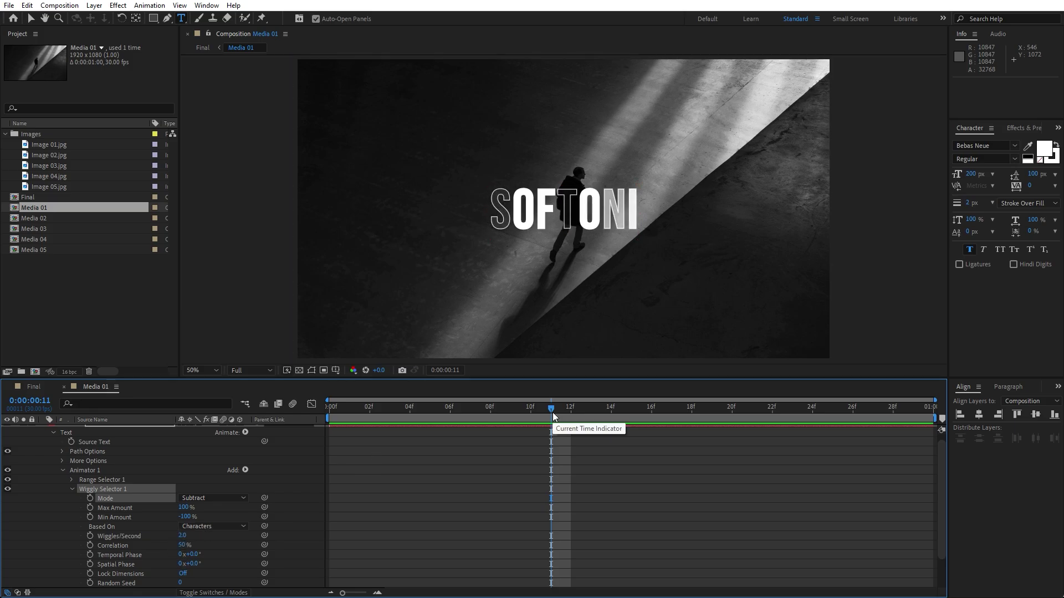
{"action": "key", "text": "space"}
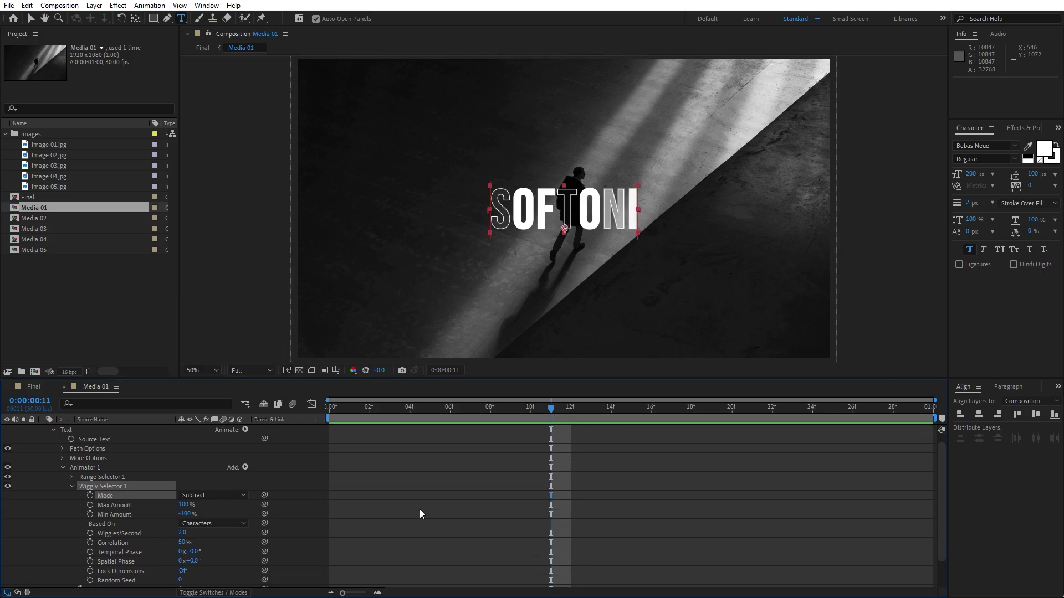
{"action": "left_click", "coordinate": [53, 429]}
{"action": "left_click", "coordinate": [130, 497]}
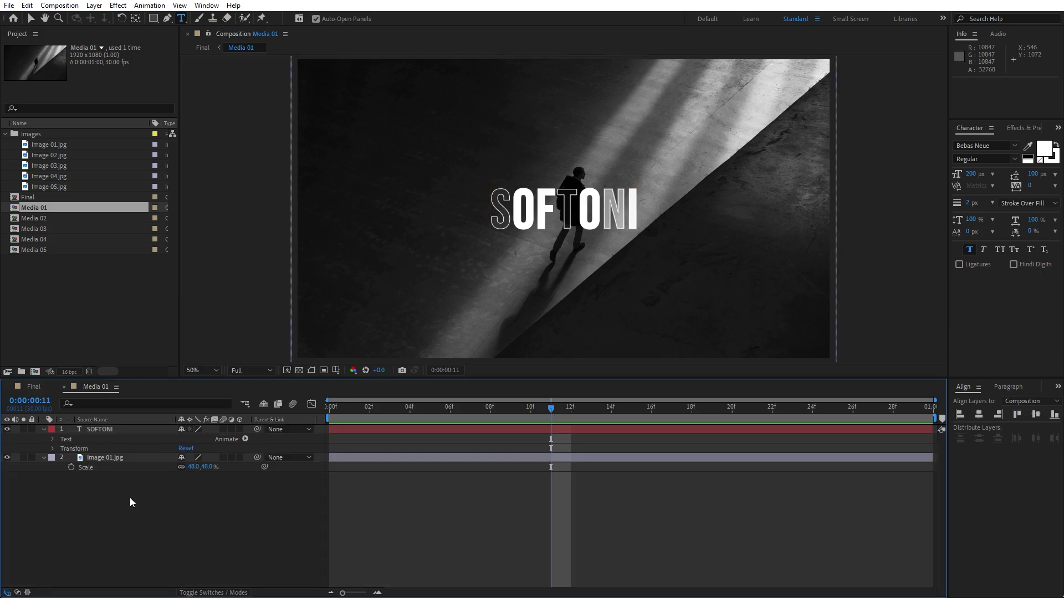
Copy the SOFTONI text layer into the Media 02 composition as "MOTION", centered horizontally.
{"action": "left_click", "coordinate": [107, 430]}
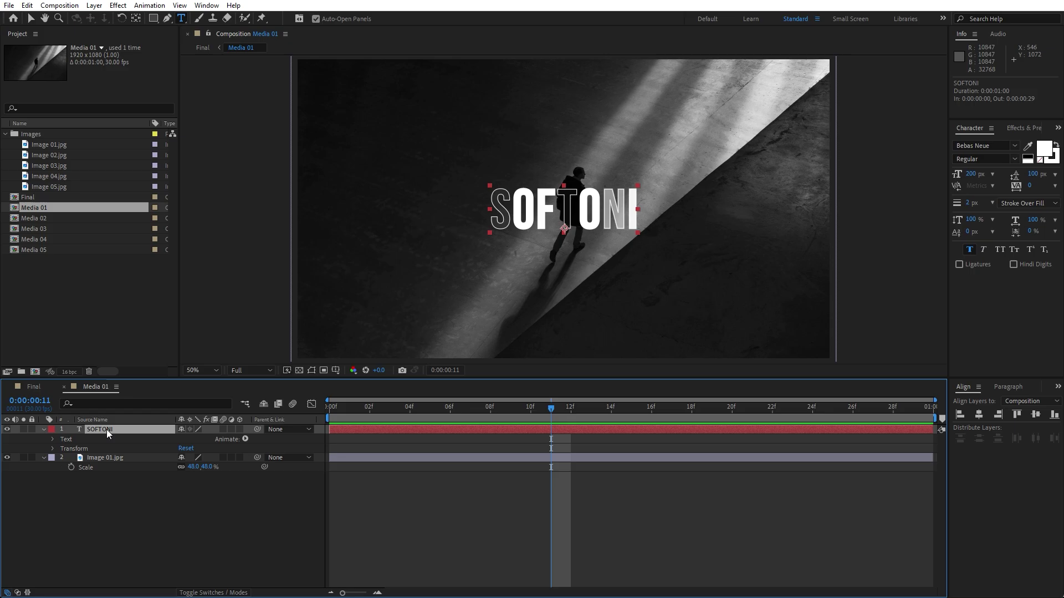
{"action": "key", "text": "ctrl+c"}
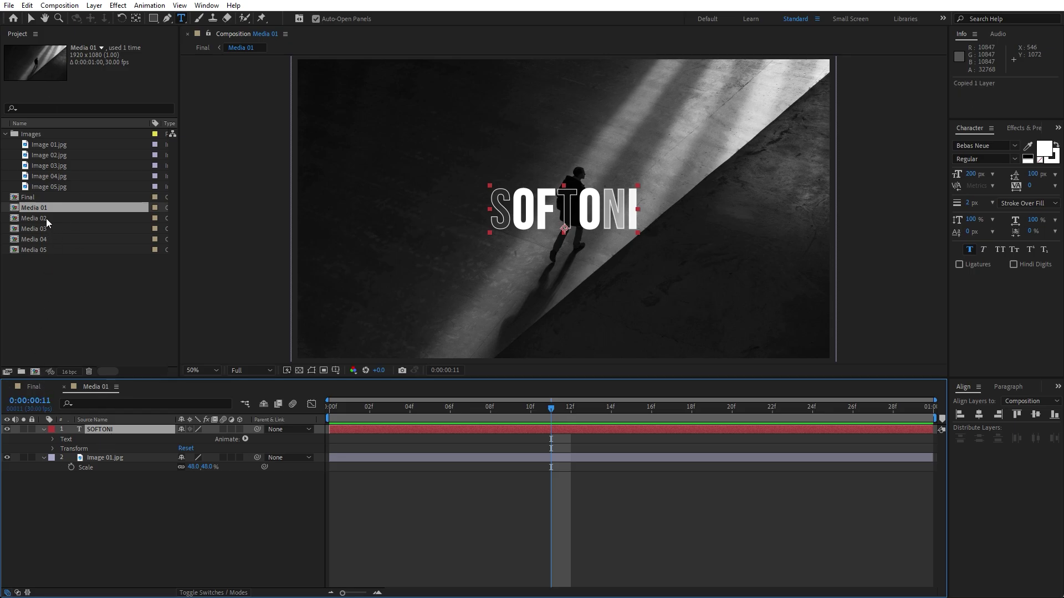
{"action": "double_click", "coordinate": [45, 219]}
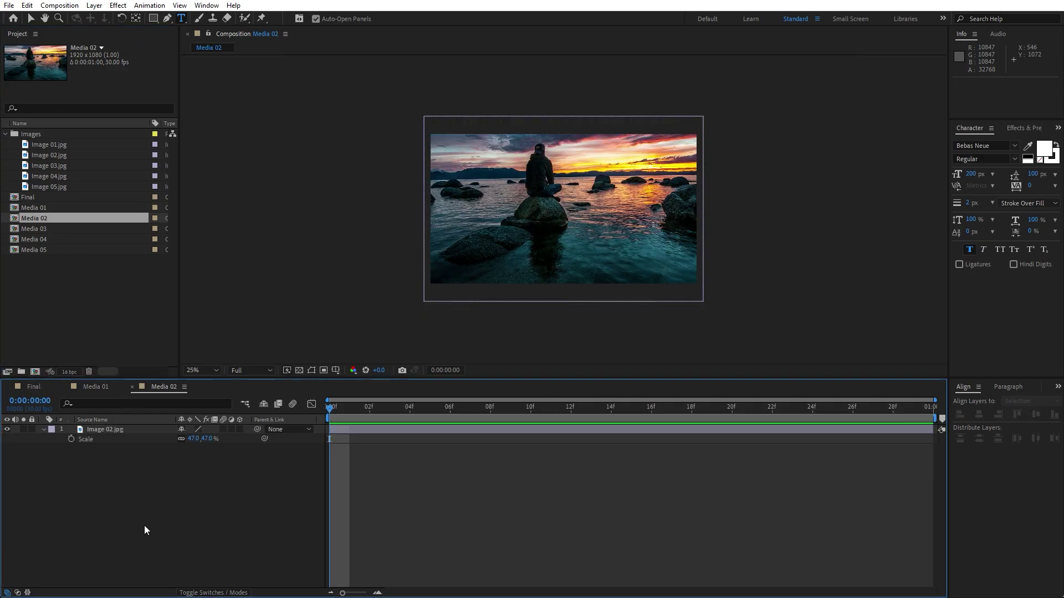
{"action": "key", "text": "ctrl+v"}
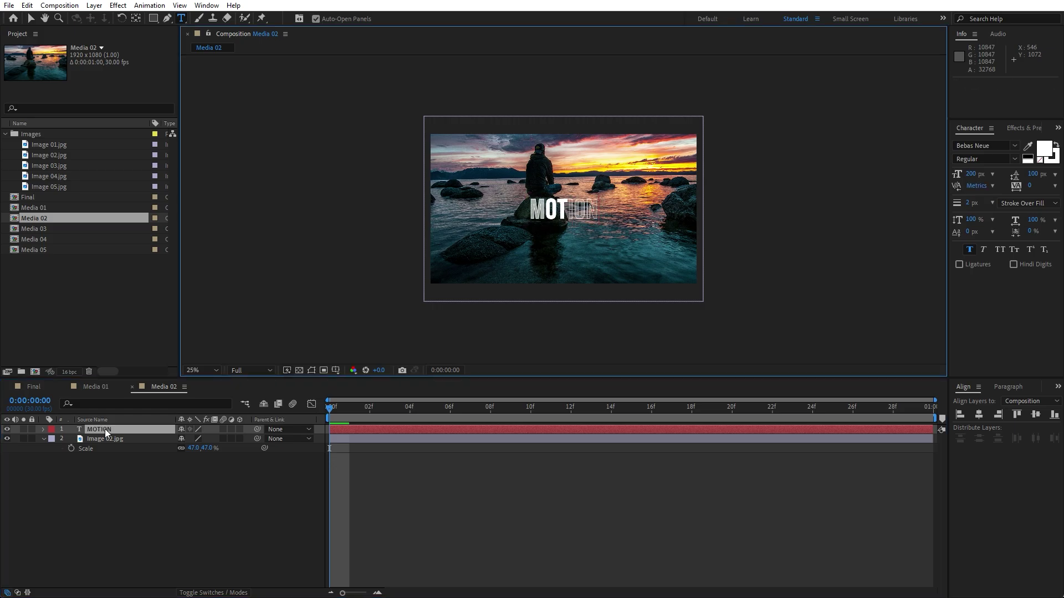
{"action": "left_click", "coordinate": [98, 471]}
{"action": "left_click", "coordinate": [99, 429]}
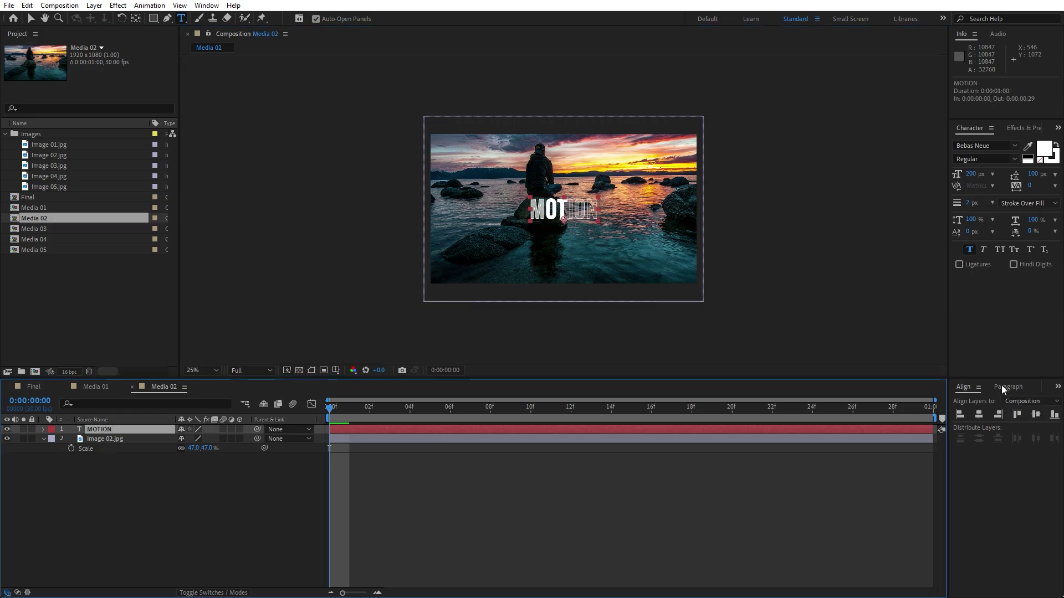
{"action": "left_click", "coordinate": [979, 415]}
Copy the SOFTONI text layer from Media 01 into Media 03 and change its text to "AFTER".
{"action": "left_click", "coordinate": [95, 386]}
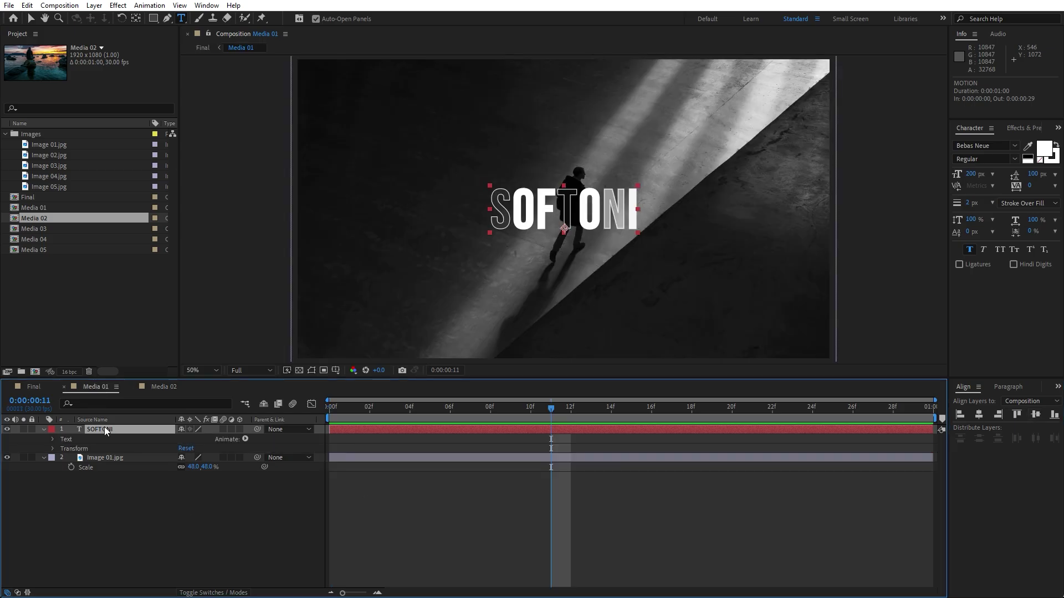
{"action": "left_click", "coordinate": [43, 429]}
{"action": "left_click", "coordinate": [43, 439]}
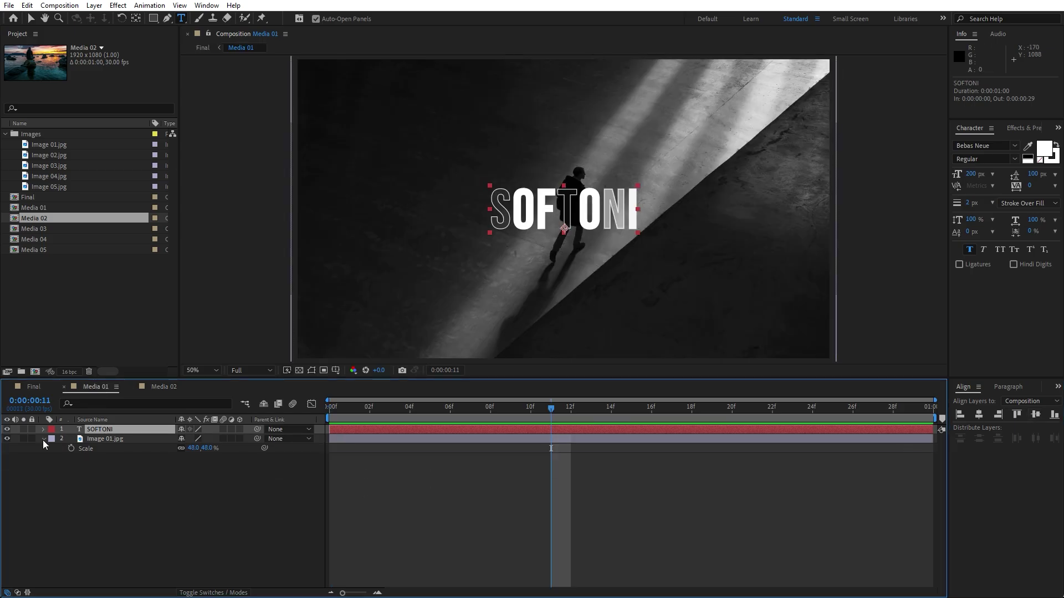
{"action": "double_click", "coordinate": [45, 231]}
{"action": "key", "text": "ctrl+v"}
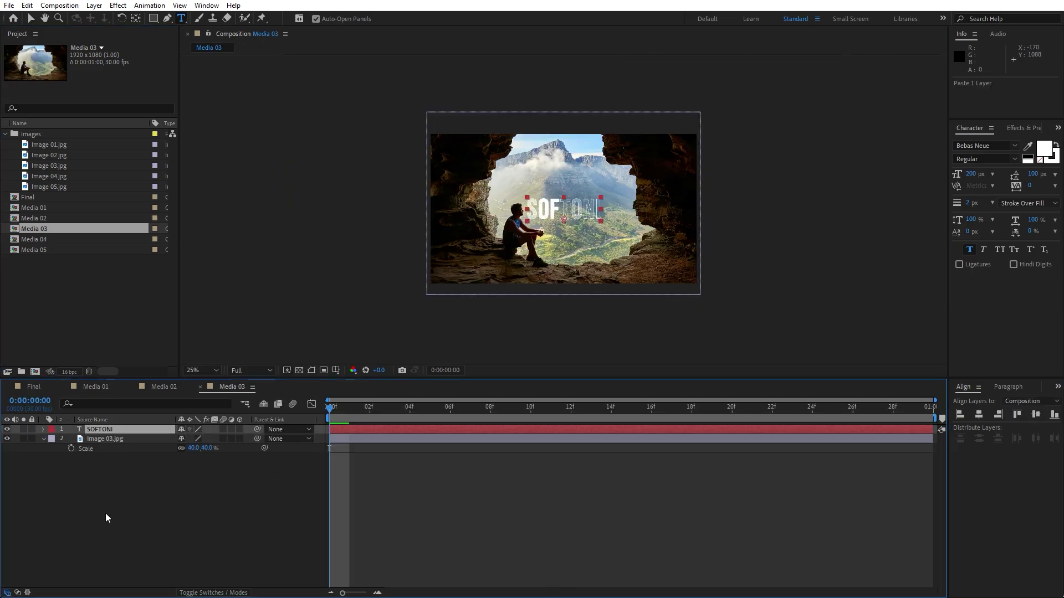
{"action": "double_click", "coordinate": [107, 429]}
{"action": "type", "text": "AFTER"}
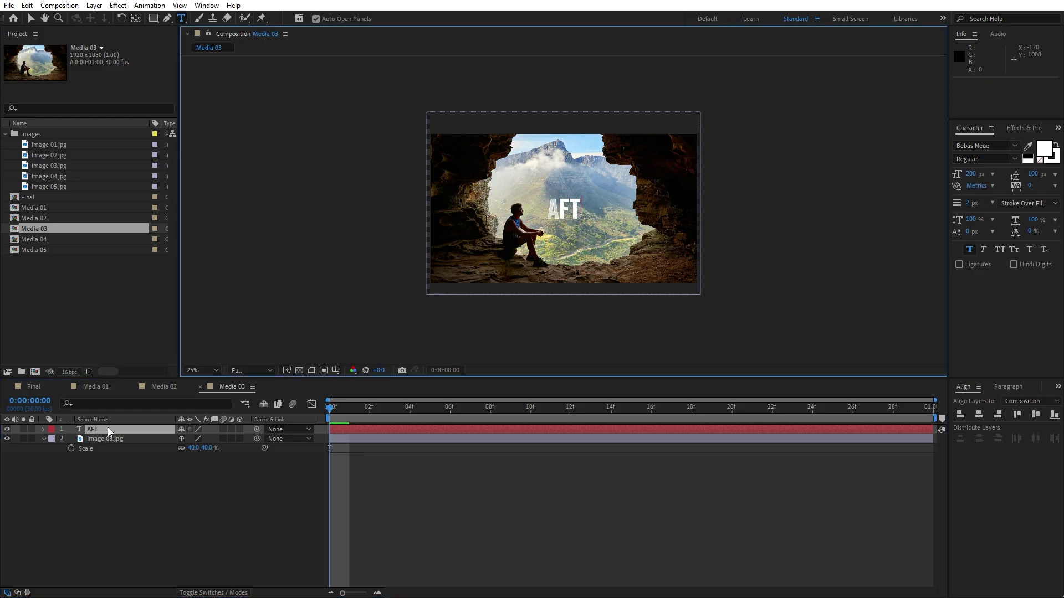
{"action": "left_click", "coordinate": [119, 487]}
Paste the copied text layer into the Media 04 composition and change its text to "EFFECTS".
{"action": "left_click", "coordinate": [56, 235]}
{"action": "double_click", "coordinate": [56, 236]}
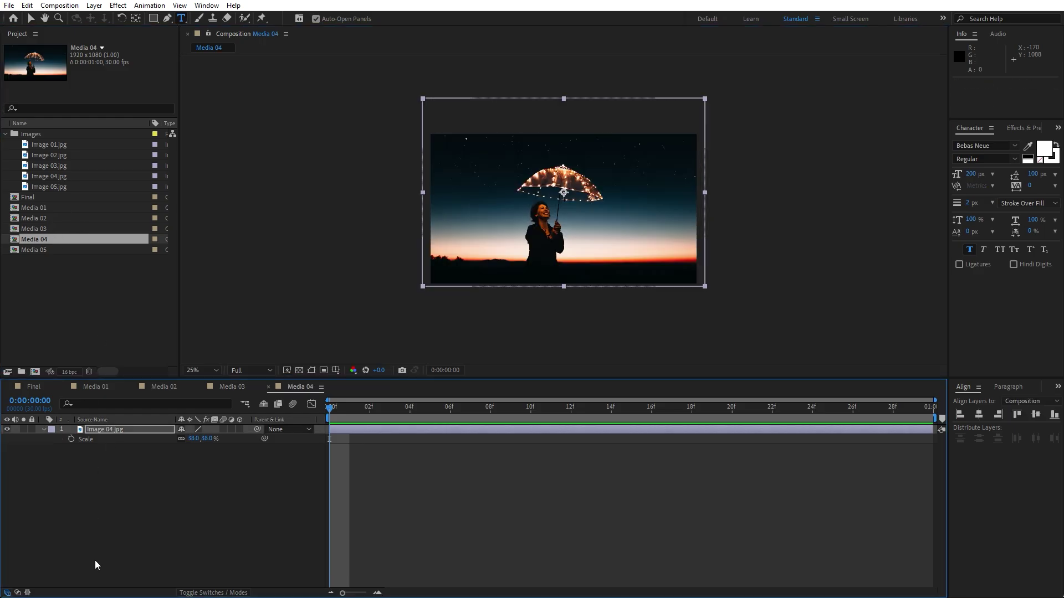
{"action": "left_click", "coordinate": [102, 554]}
{"action": "key", "text": "ctrl+v"}
{"action": "double_click", "coordinate": [108, 430]}
{"action": "type", "text": "EFFECTS"}
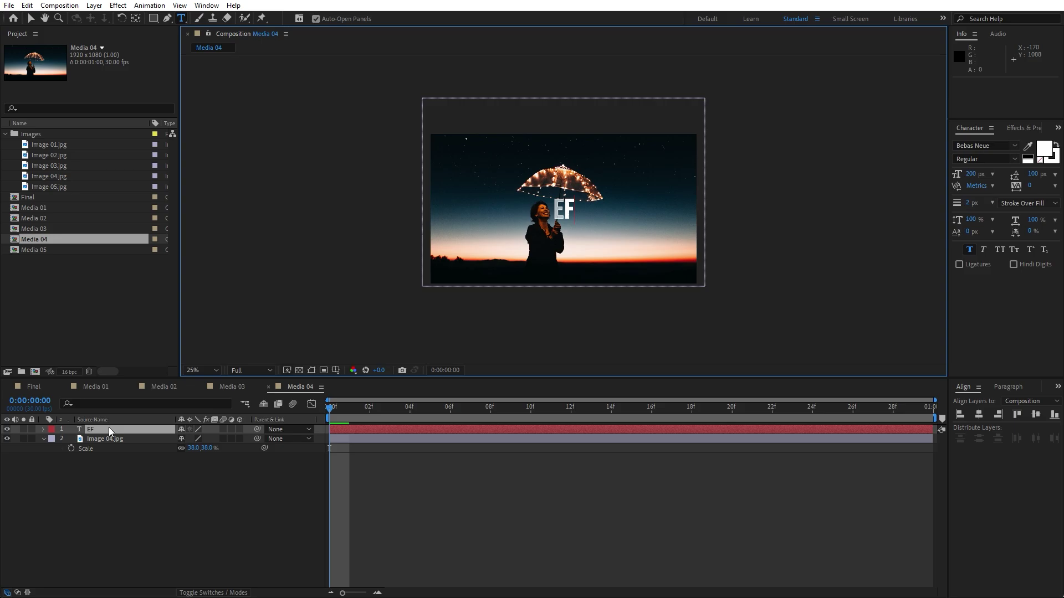
{"action": "key", "text": "Return"}
Paste the copied text layer into the Media 05 composition and change its text to "SUBSCRIBE".
{"action": "double_click", "coordinate": [55, 250]}
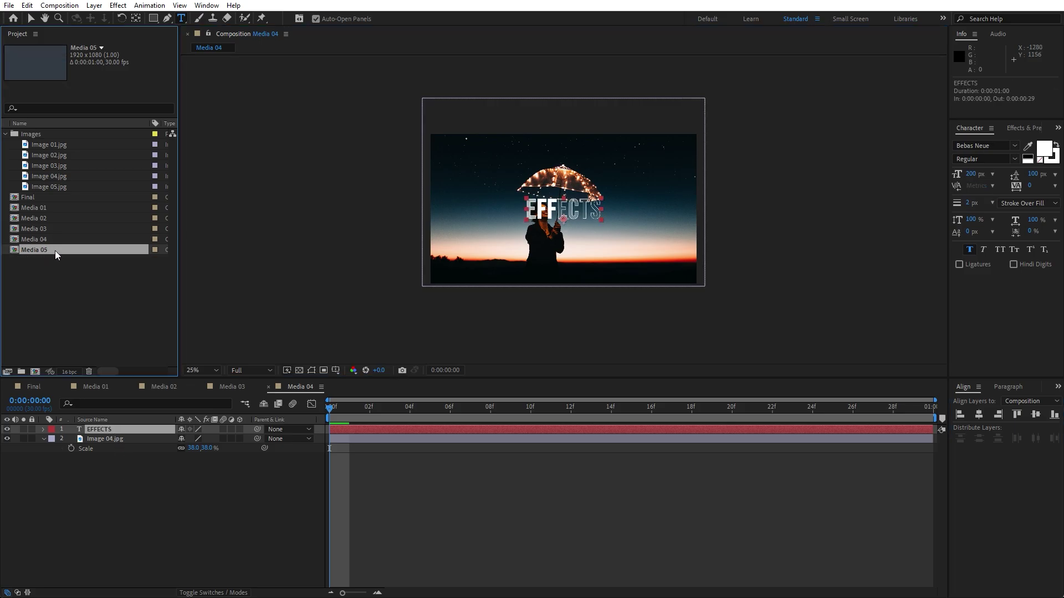
{"action": "left_click", "coordinate": [157, 495]}
{"action": "key", "text": "ctrl+v"}
{"action": "double_click", "coordinate": [111, 428]}
{"action": "type", "text": "SUBSCRIBE"}
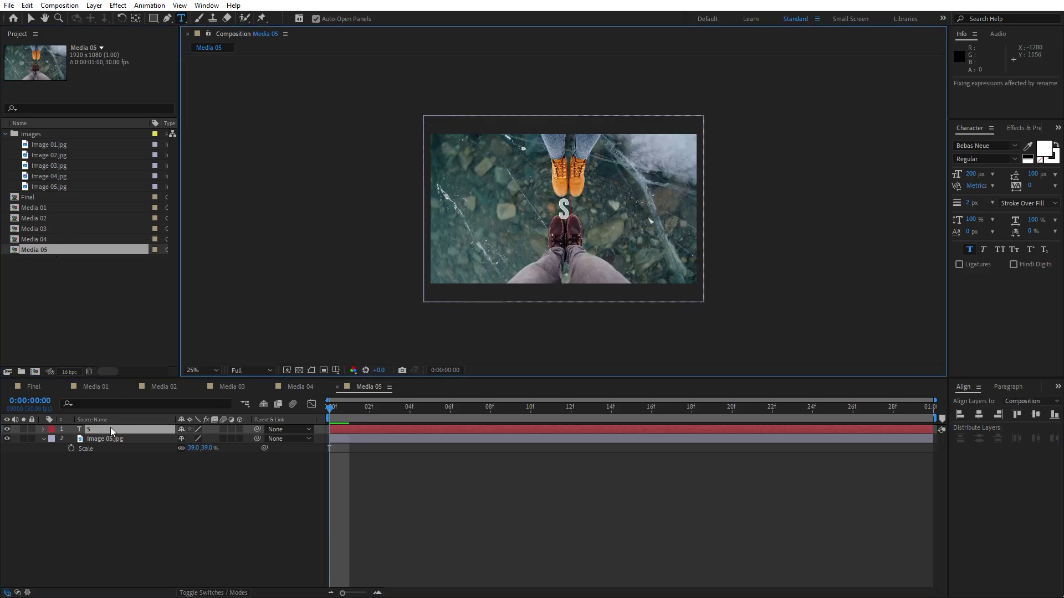
{"action": "left_click", "coordinate": [103, 434]}
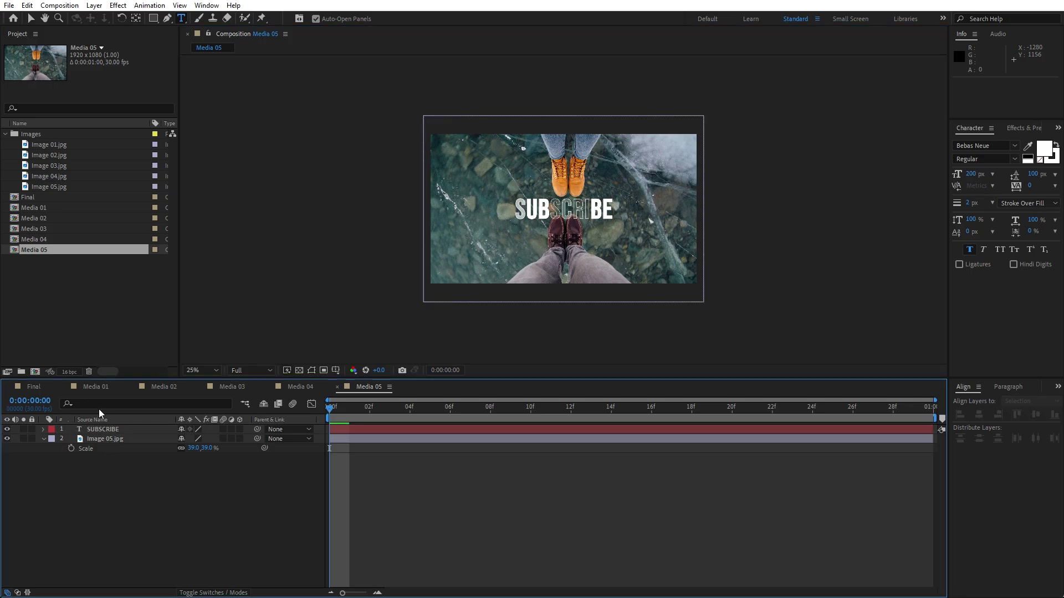
Close the five open Media composition timelines and return to the Final composition with nothing selected.
{"action": "left_click", "coordinate": [64, 385]}
{"action": "left_click", "coordinate": [65, 386]}
{"action": "left_click", "coordinate": [64, 386]}
{"action": "left_click", "coordinate": [64, 385]}
{"action": "left_click", "coordinate": [64, 385]}
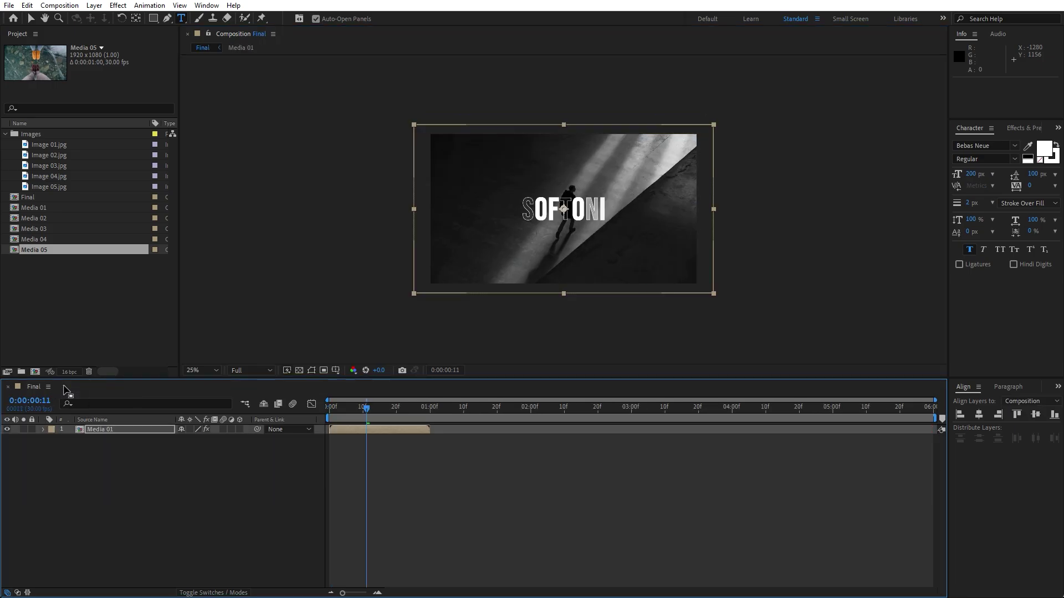
{"action": "left_click", "coordinate": [94, 469]}
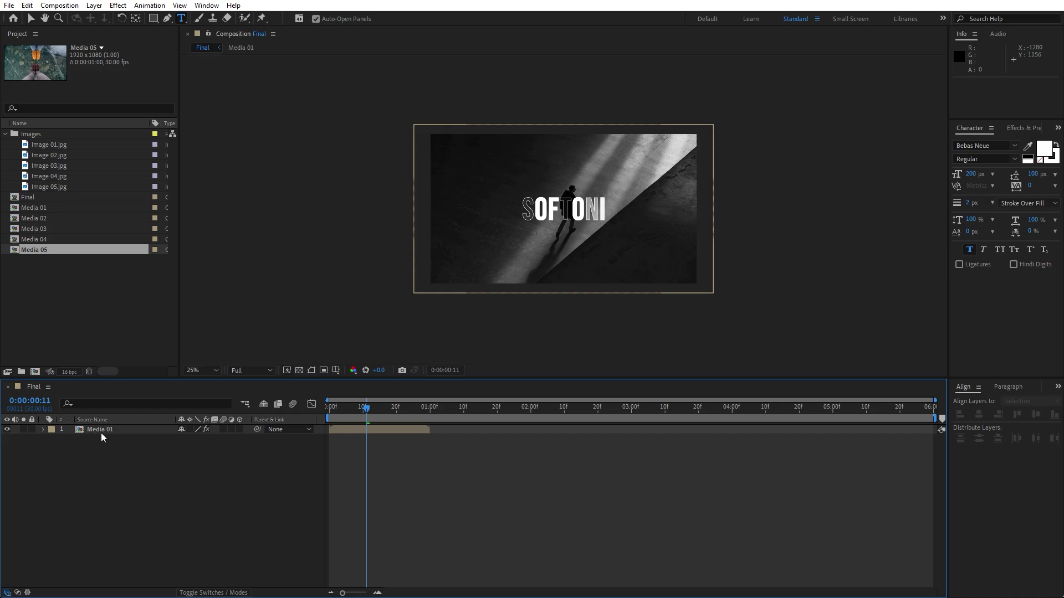
Create an adjustment layer in the Final composition and name it "TR".
{"action": "right_click", "coordinate": [160, 515]}
{"action": "mouse_move", "coordinate": [258, 368]}
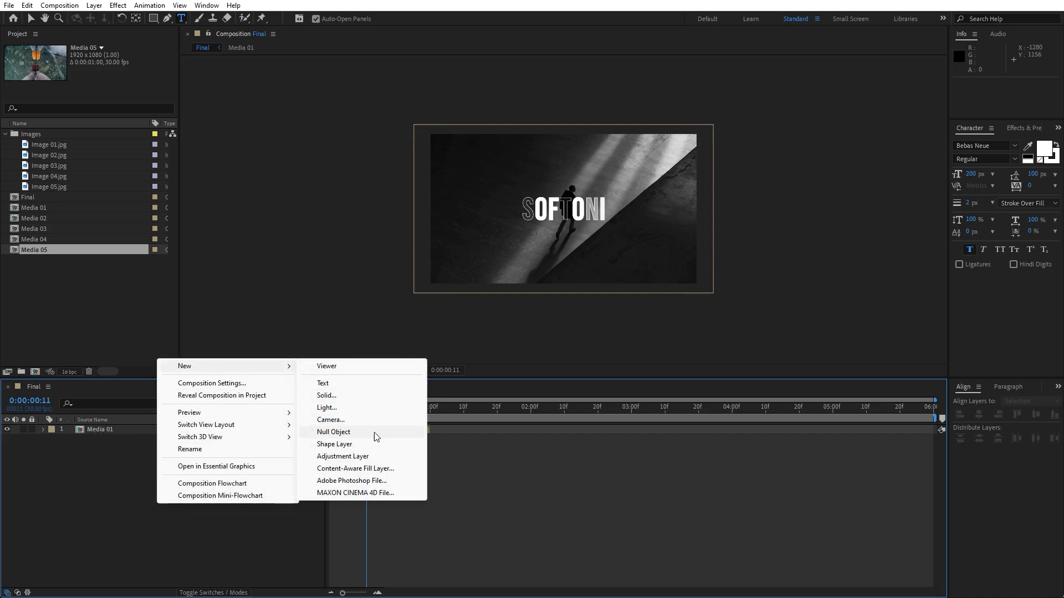
{"action": "left_click", "coordinate": [362, 457]}
{"action": "key", "text": "Return"}
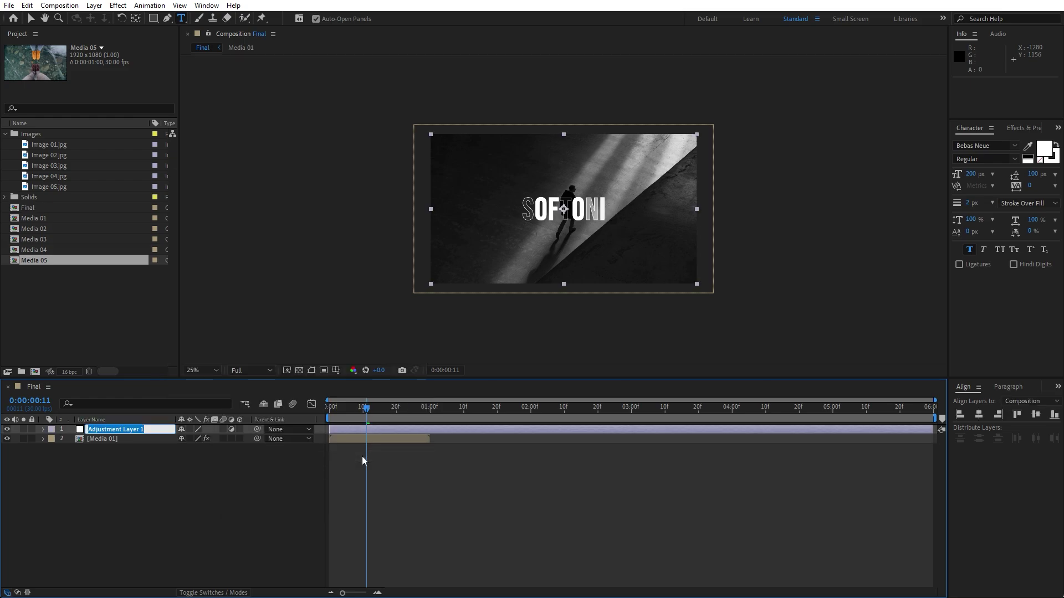
{"action": "type", "text": "TR"}
{"action": "left_click", "coordinate": [261, 508]}
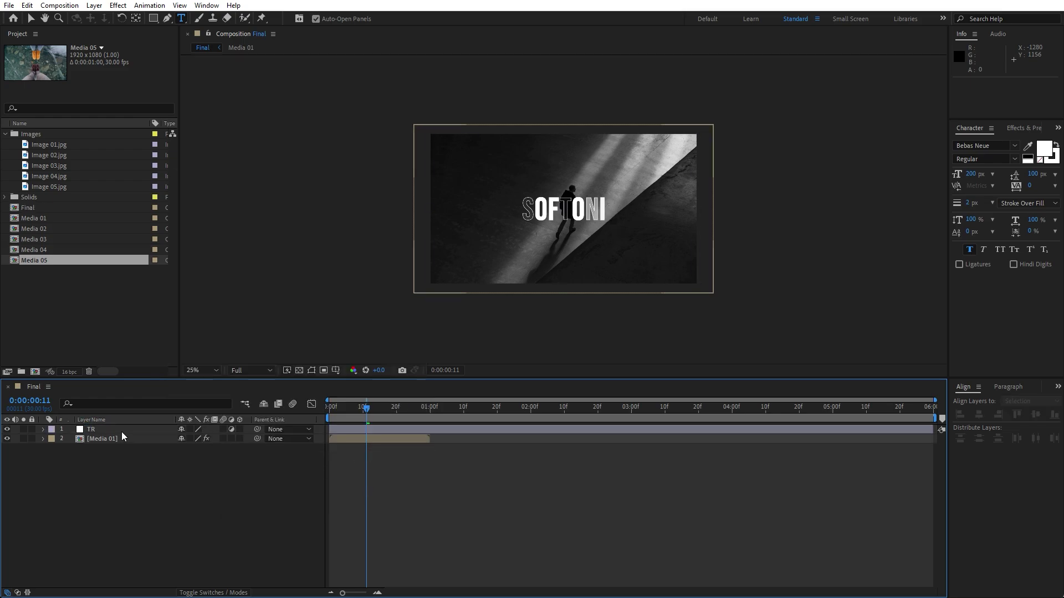
Split the TR adjustment layer at 0:00:01:00, where Media 01 ends, and delete the part after it.
{"action": "left_click", "coordinate": [122, 431]}
{"action": "left_click_drag", "start_coordinate": [373, 417], "coordinate": [431, 417]}
{"action": "key", "text": "ctrl+shift+d"}
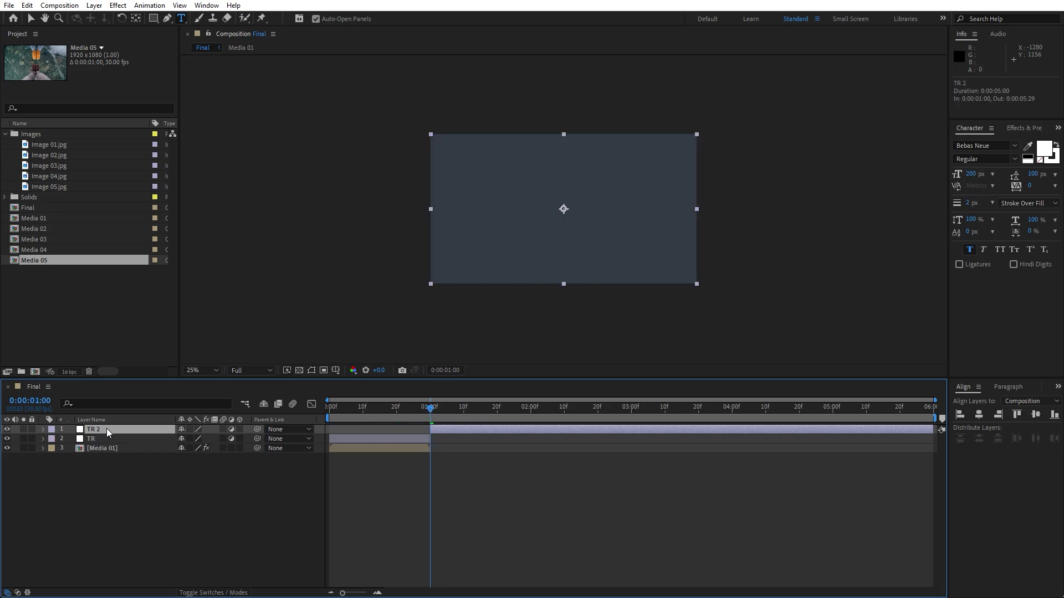
{"action": "key", "text": "Delete"}
{"action": "left_click_drag", "start_coordinate": [404, 414], "coordinate": [361, 408]}
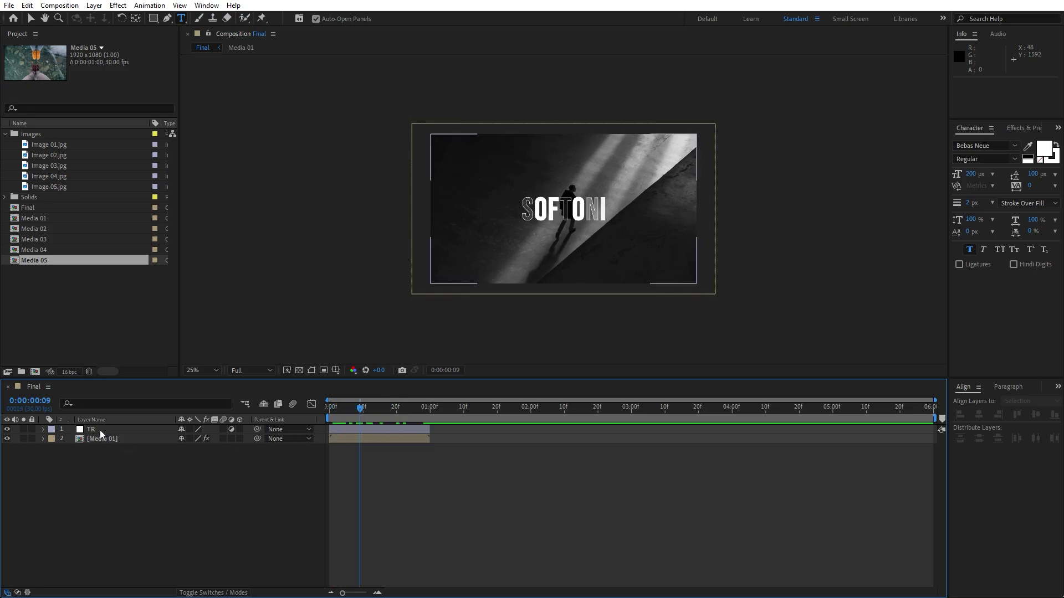
Apply the Distort Transform effect to the TR adjustment layer.
{"action": "left_click", "coordinate": [154, 429]}
{"action": "left_click", "coordinate": [1024, 130]}
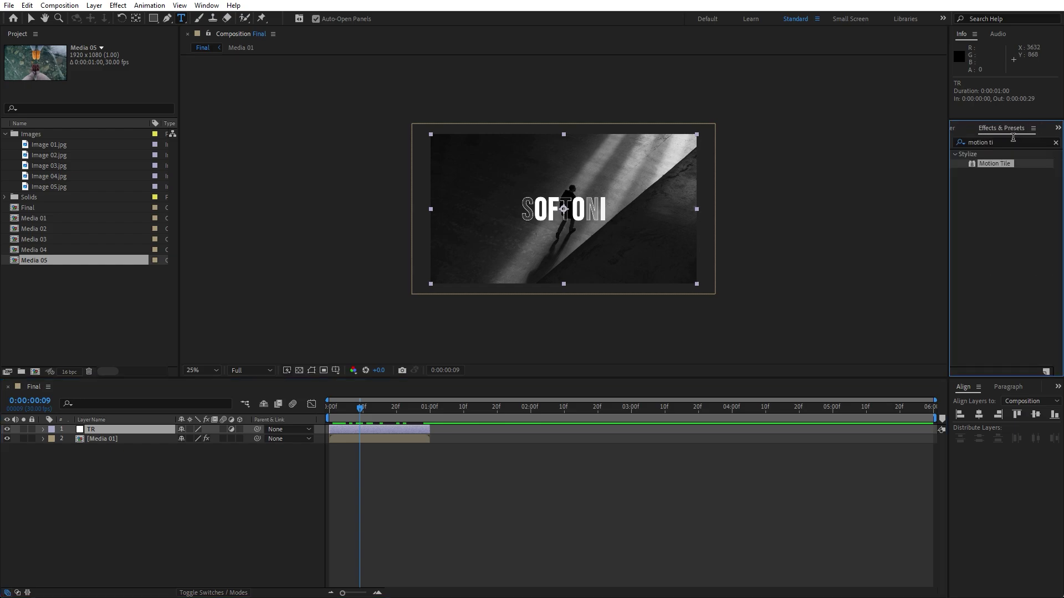
{"action": "key", "text": "ctrl+f"}
{"action": "type", "text": "trans"}
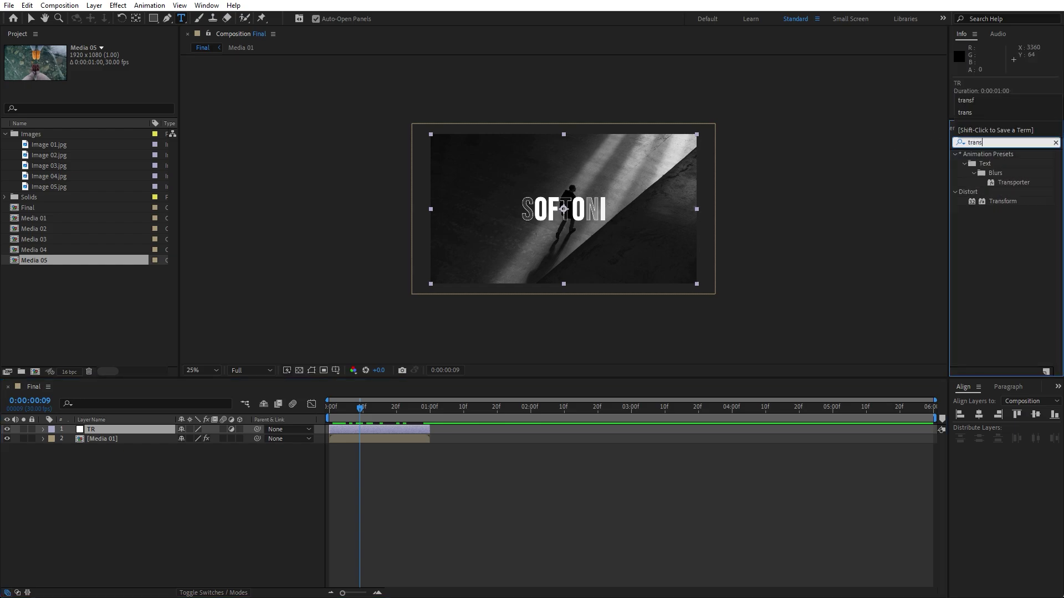
{"action": "left_click_drag", "start_coordinate": [1006, 202], "coordinate": [108, 431]}
Move the TR layer along the timeline so that it starts at 0:00:00:15.
{"action": "left_click_drag", "start_coordinate": [346, 594], "coordinate": [355, 592]}
{"action": "left_click", "coordinate": [92, 431]}
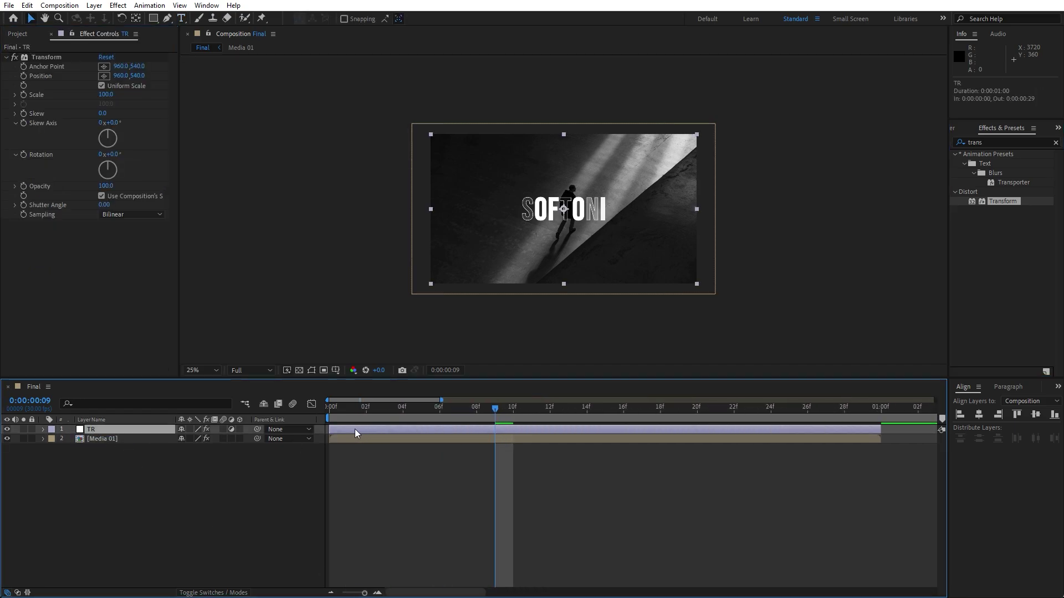
{"action": "left_click_drag", "start_coordinate": [355, 429], "coordinate": [650, 447]}
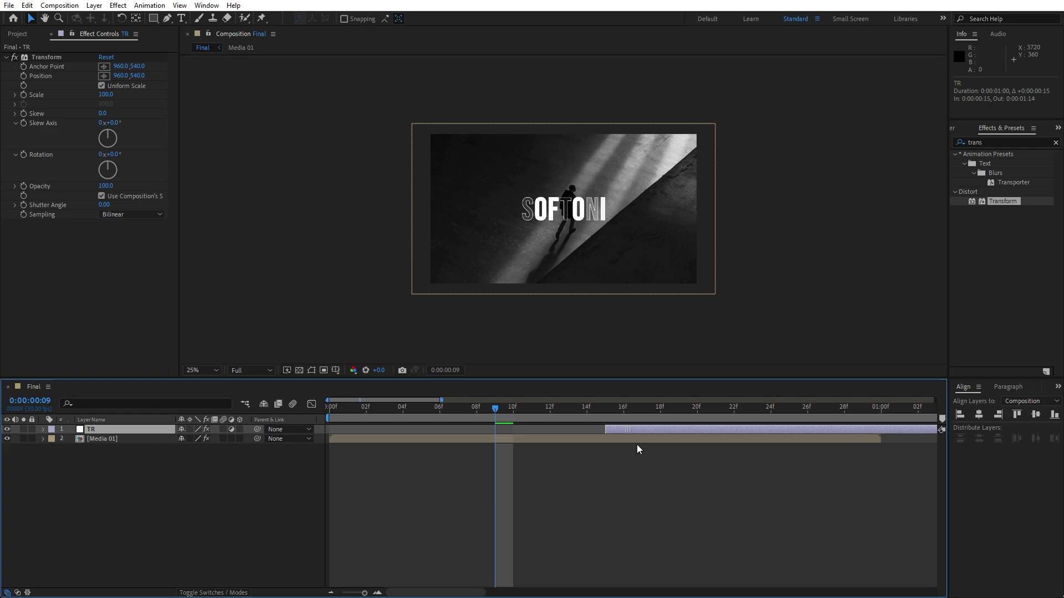
Keyframe the Transform effect's Scale on TR from 100 at 0:00:00:15 to 25 at 0:00:01:00 and scrub through the zoom.
{"action": "left_click", "coordinate": [604, 408]}
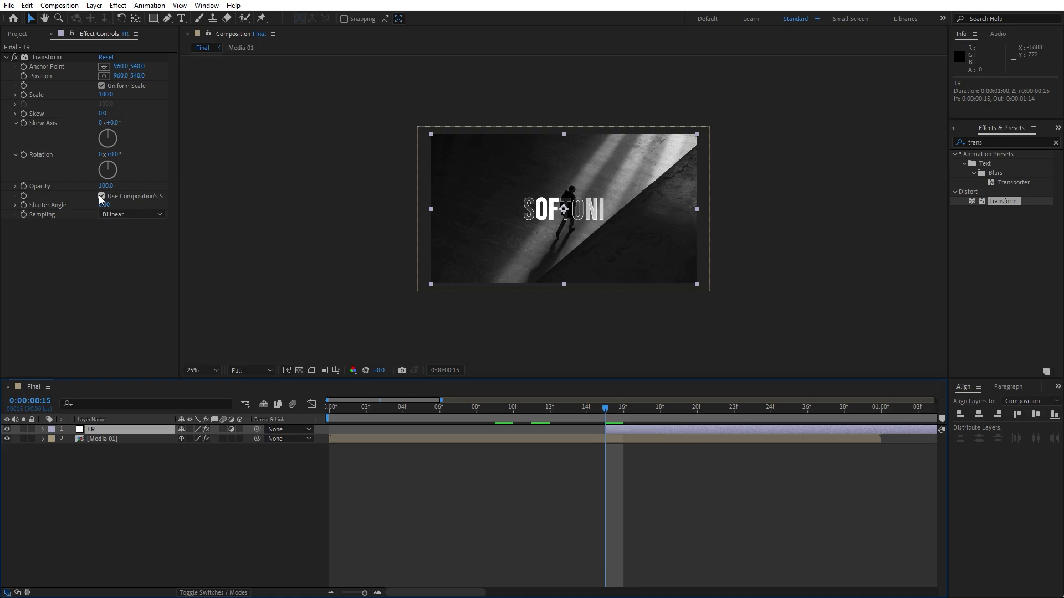
{"action": "left_click", "coordinate": [24, 95]}
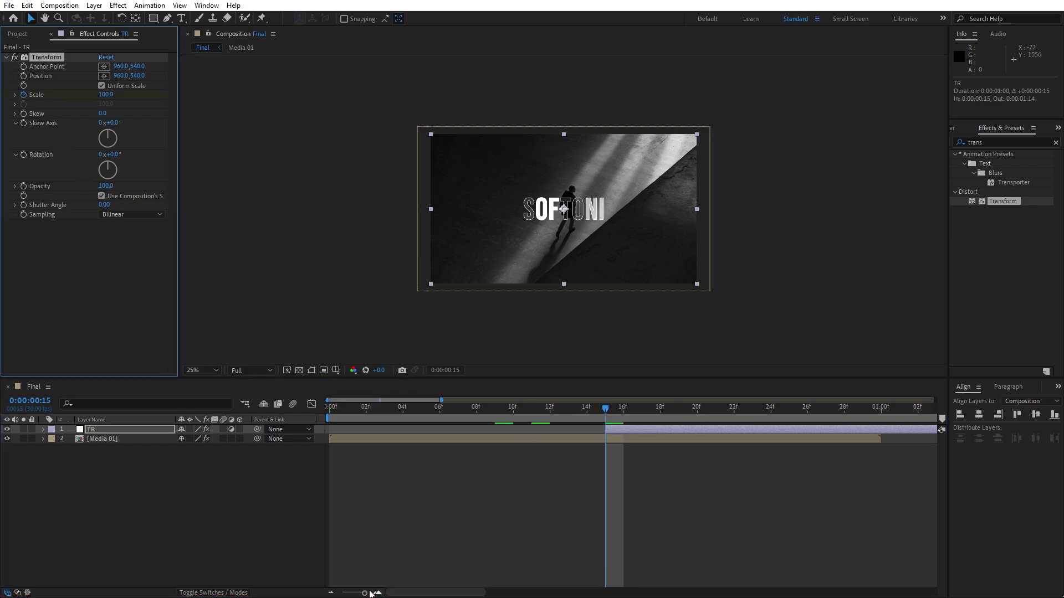
{"action": "left_click_drag", "start_coordinate": [370, 594], "coordinate": [359, 593]}
{"action": "left_click_drag", "start_coordinate": [463, 414], "coordinate": [565, 430]}
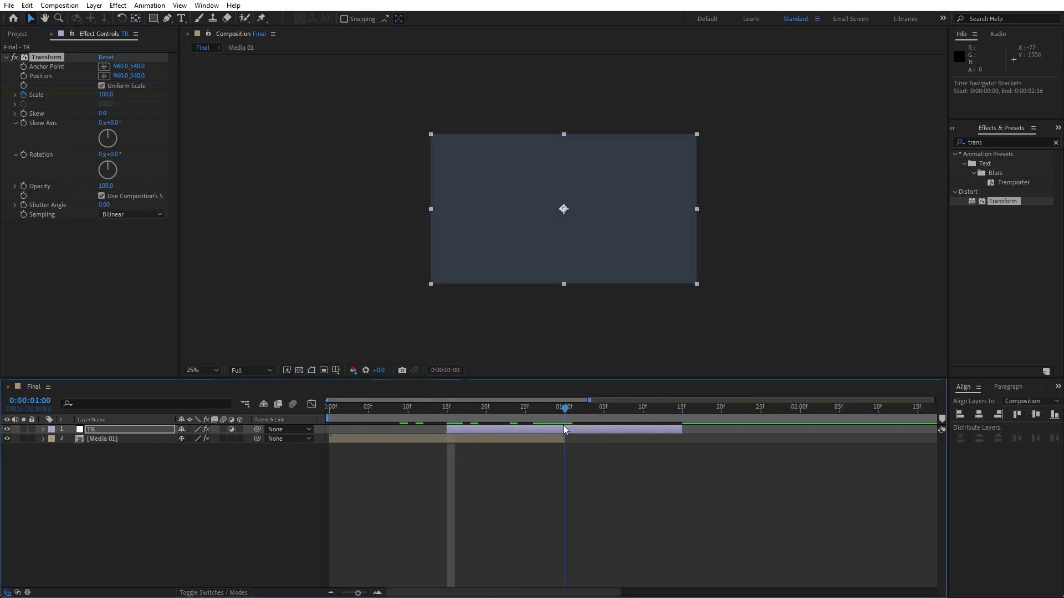
{"action": "left_click", "coordinate": [109, 95]}
{"action": "type", "text": "25"}
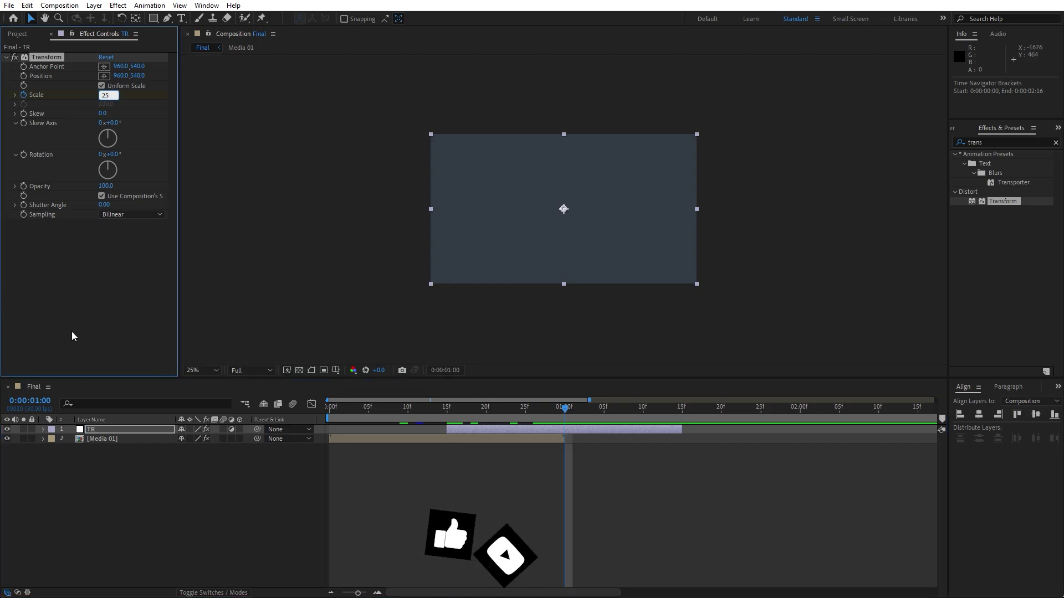
{"action": "key", "text": "Return"}
{"action": "left_click", "coordinate": [399, 408]}
{"action": "left_click_drag", "start_coordinate": [398, 407], "coordinate": [531, 397]}
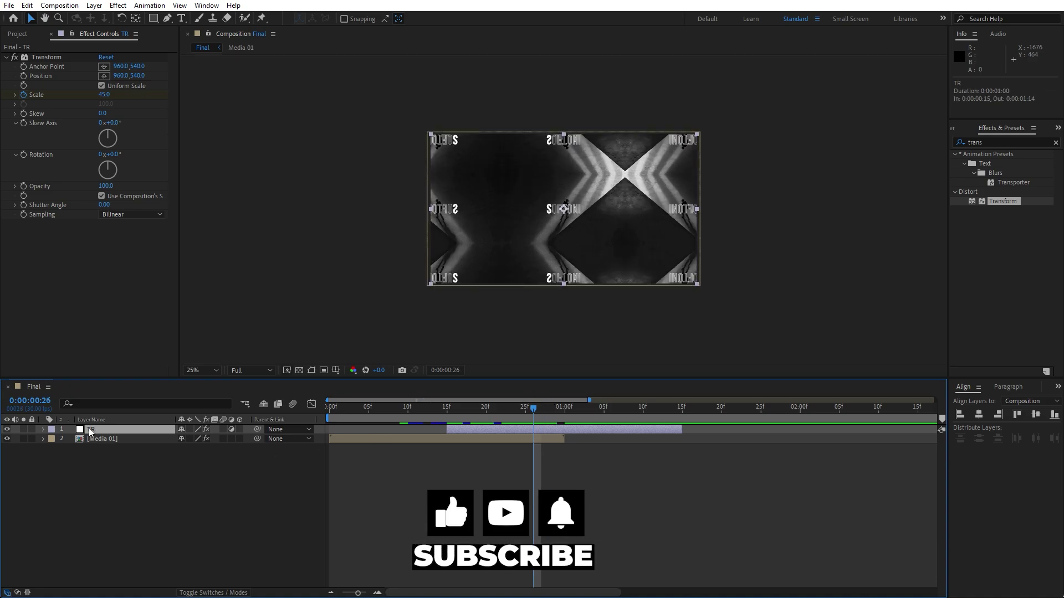
Reveal TR's keyframes and apply Easy Ease to both Transform Scale keyframes.
{"action": "key", "text": "u"}
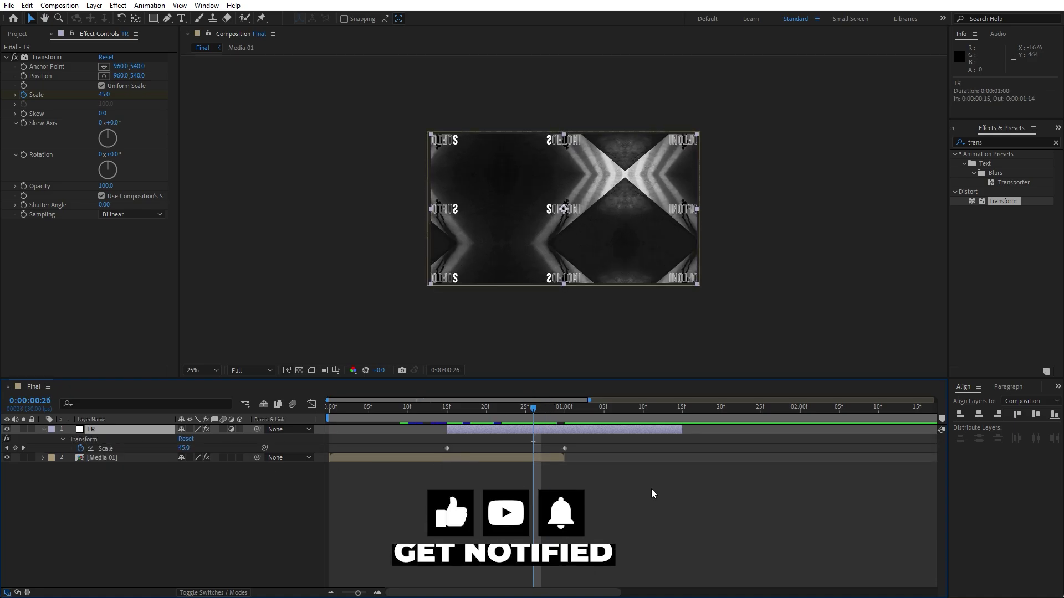
{"action": "left_click_drag", "start_coordinate": [649, 492], "coordinate": [406, 411]}
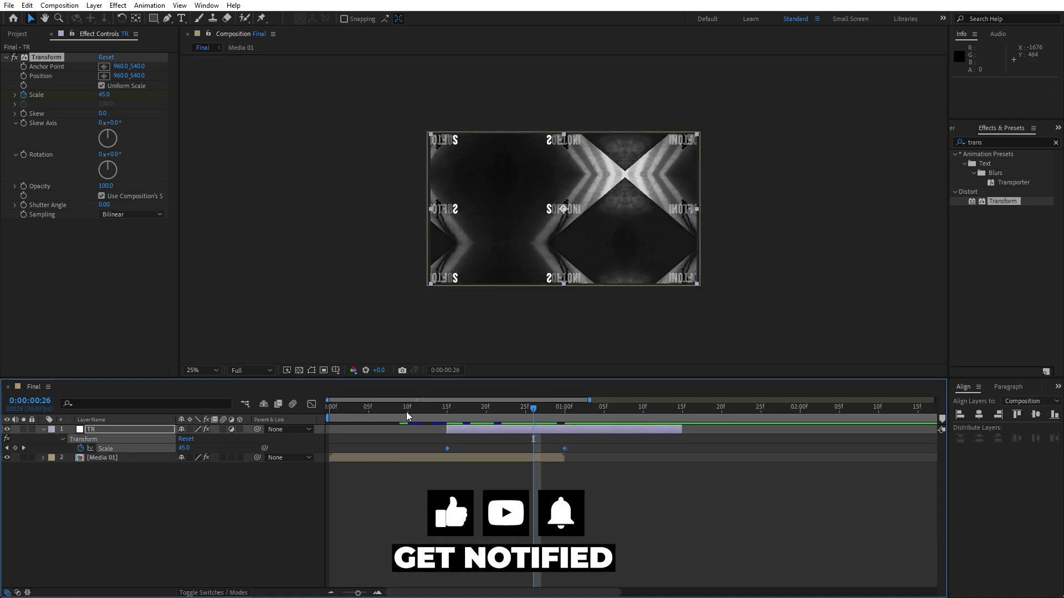
{"action": "right_click", "coordinate": [447, 448]}
{"action": "mouse_move", "coordinate": [504, 587]}
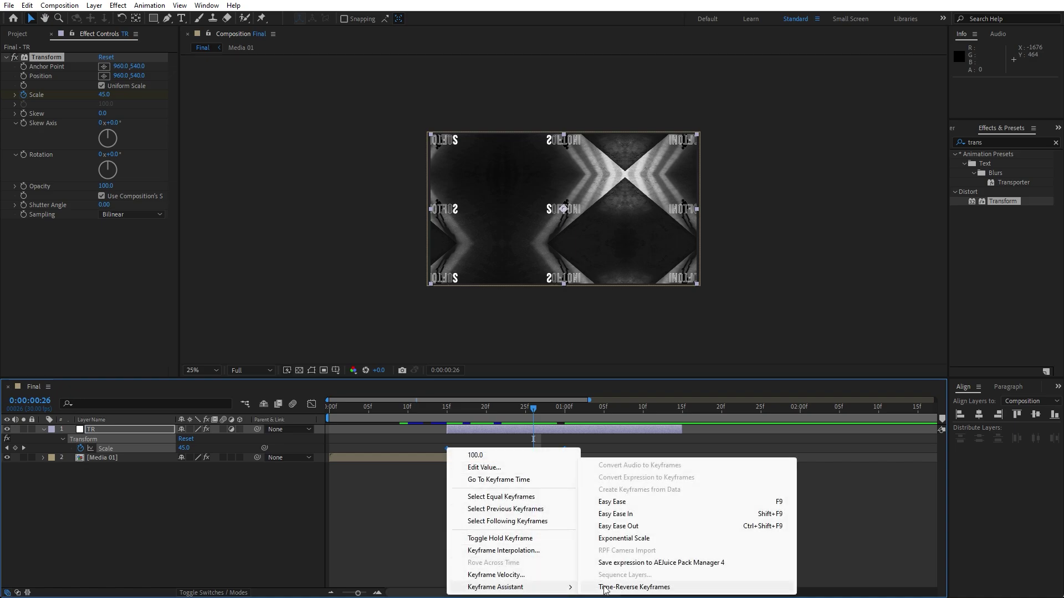
{"action": "left_click", "coordinate": [615, 503]}
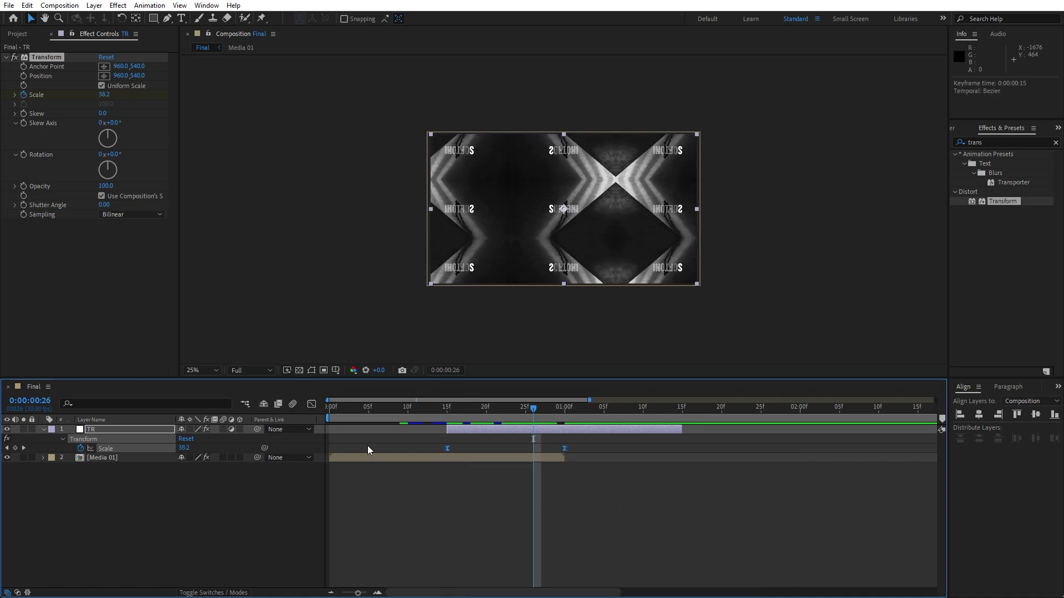
Lengthen both easing handles in TR's Scale speed graph to form a sharp peak midway between the keyframes, and preview the motion.
{"action": "left_click", "coordinate": [312, 404]}
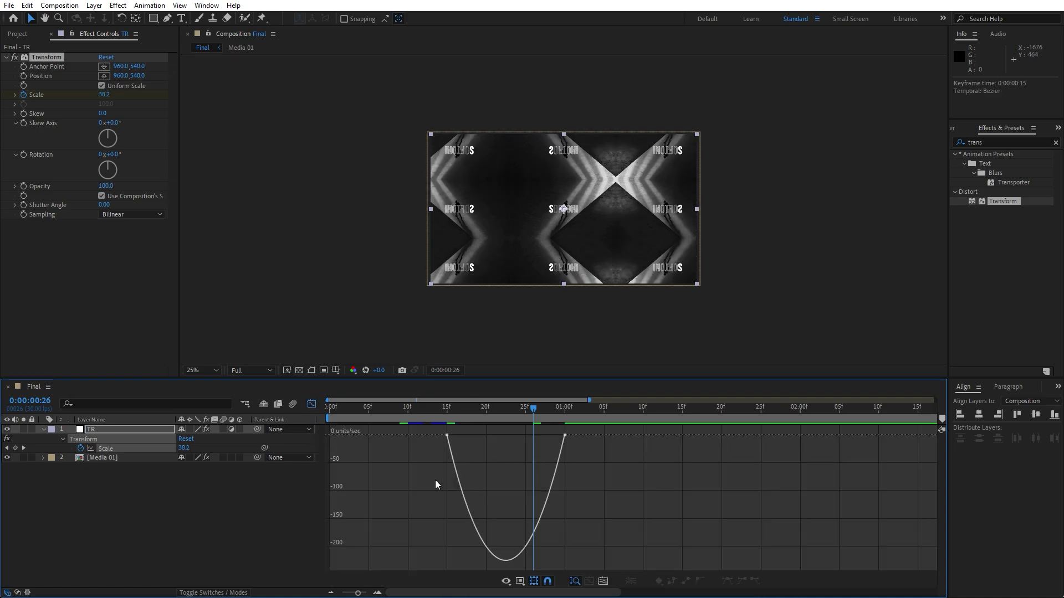
{"action": "right_click", "coordinate": [576, 475]}
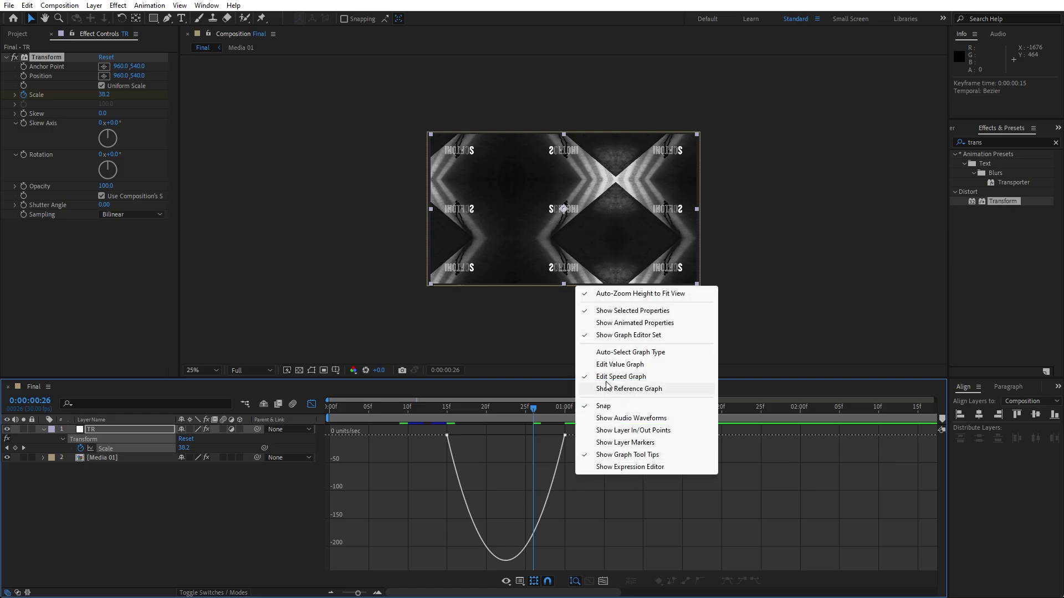
{"action": "left_click", "coordinate": [540, 437]}
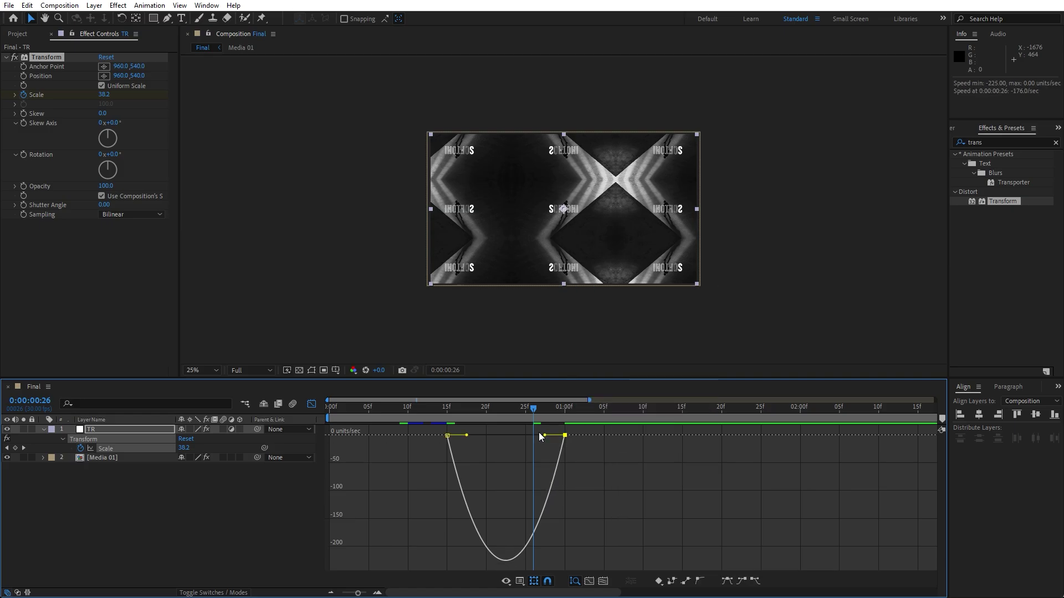
{"action": "left_click_drag", "start_coordinate": [544, 436], "coordinate": [502, 436]}
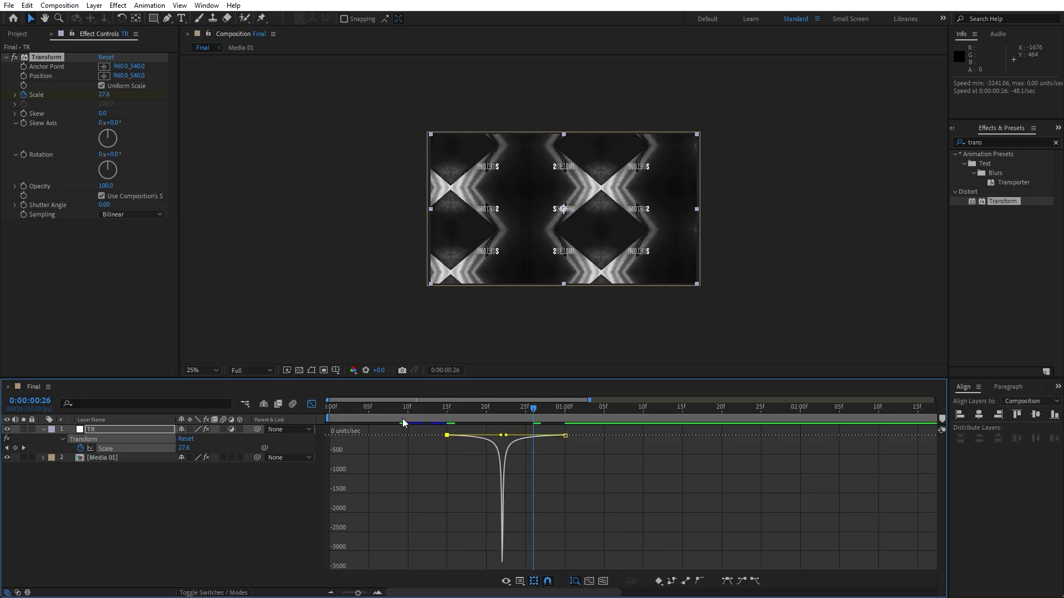
{"action": "left_click", "coordinate": [308, 405]}
{"action": "key", "text": "space"}
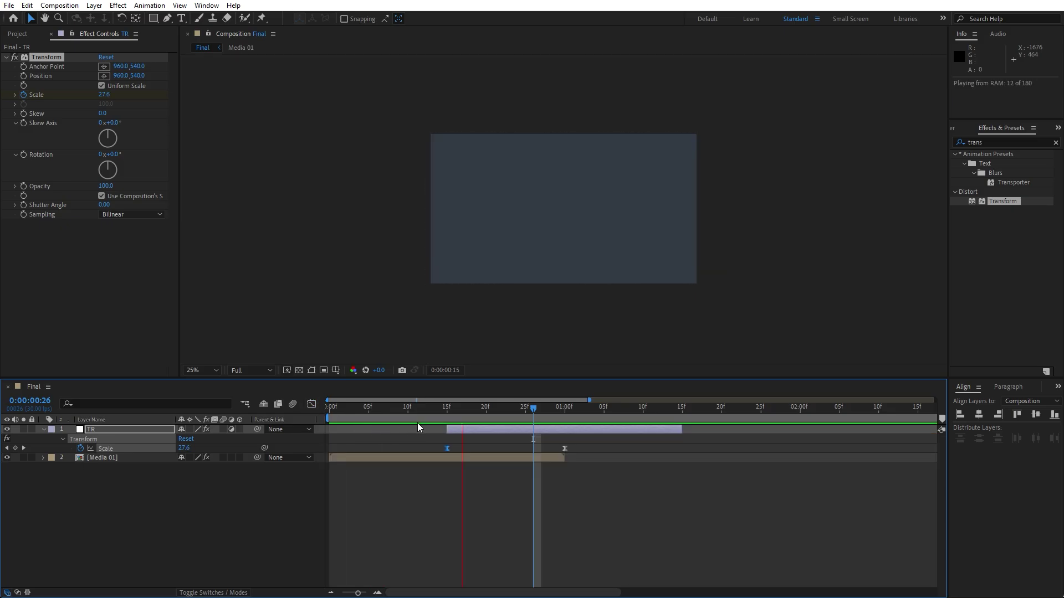
{"action": "mouse_move", "coordinate": [476, 413]}
{"action": "left_mouse_down"}
{"action": "mouse_move", "coordinate": [447, 413]}
{"action": "mouse_move", "coordinate": [507, 409]}
{"action": "mouse_move", "coordinate": [490, 409]}
{"action": "left_mouse_up"}
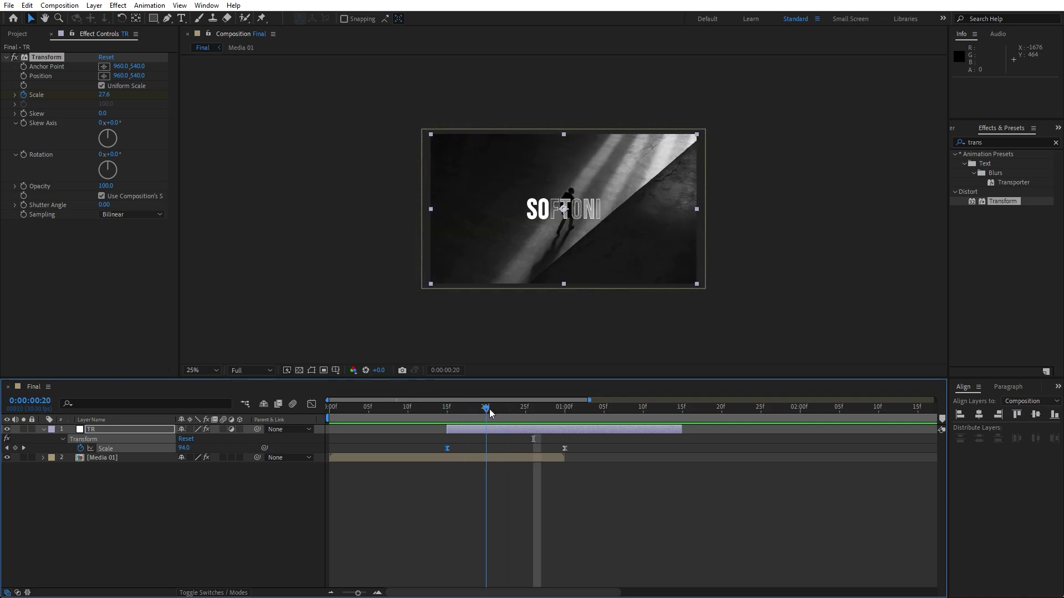
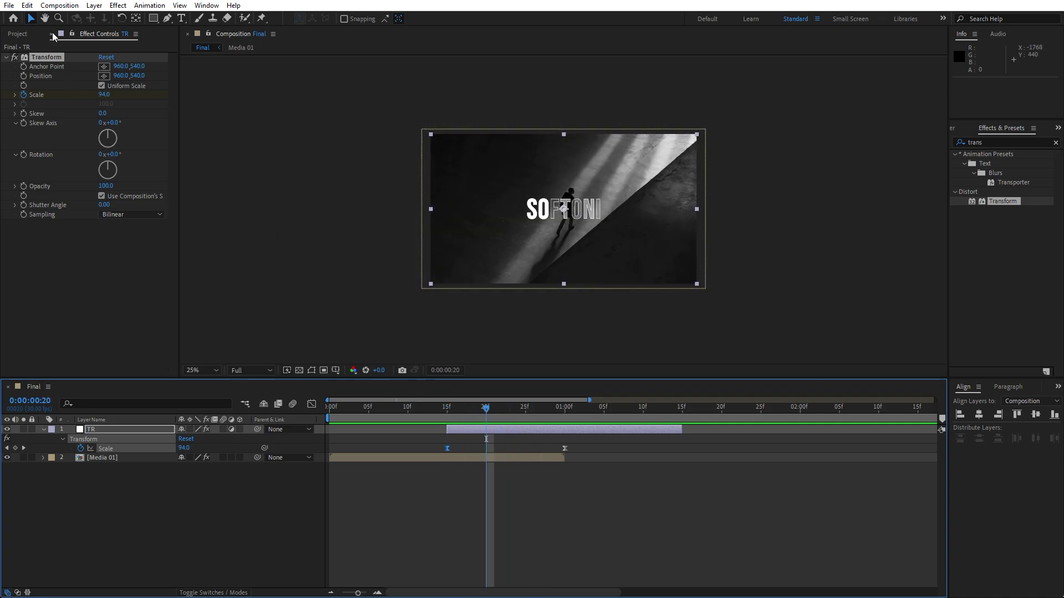
Add the Media 02 composition between TR and Media 01, starting at 0:00:00:24, and preview the overlap.
{"action": "left_click", "coordinate": [50, 34]}
{"action": "left_click", "coordinate": [111, 515]}
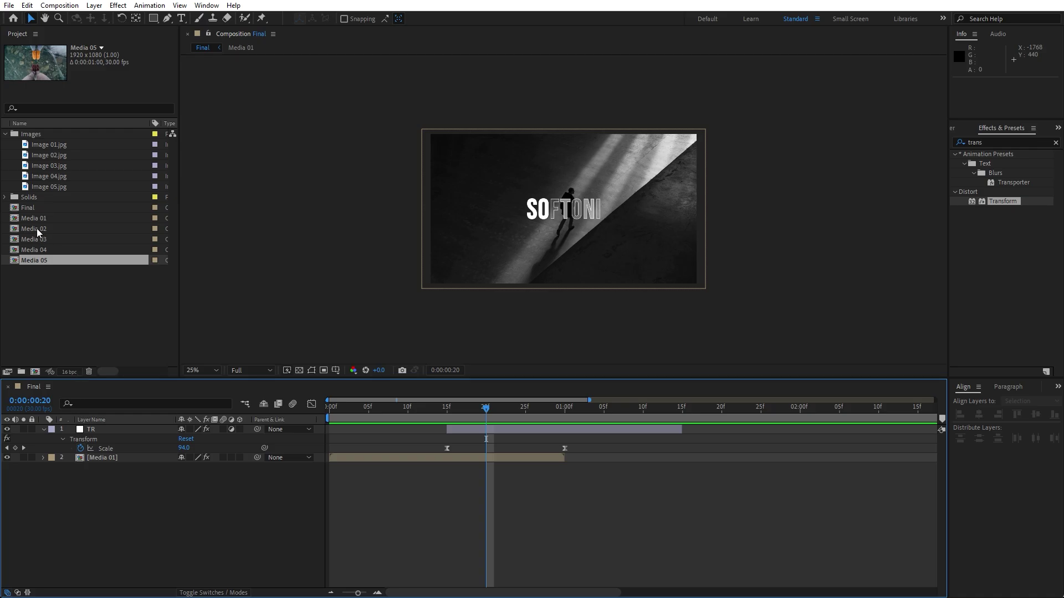
{"action": "left_click_drag", "start_coordinate": [37, 229], "coordinate": [214, 454]}
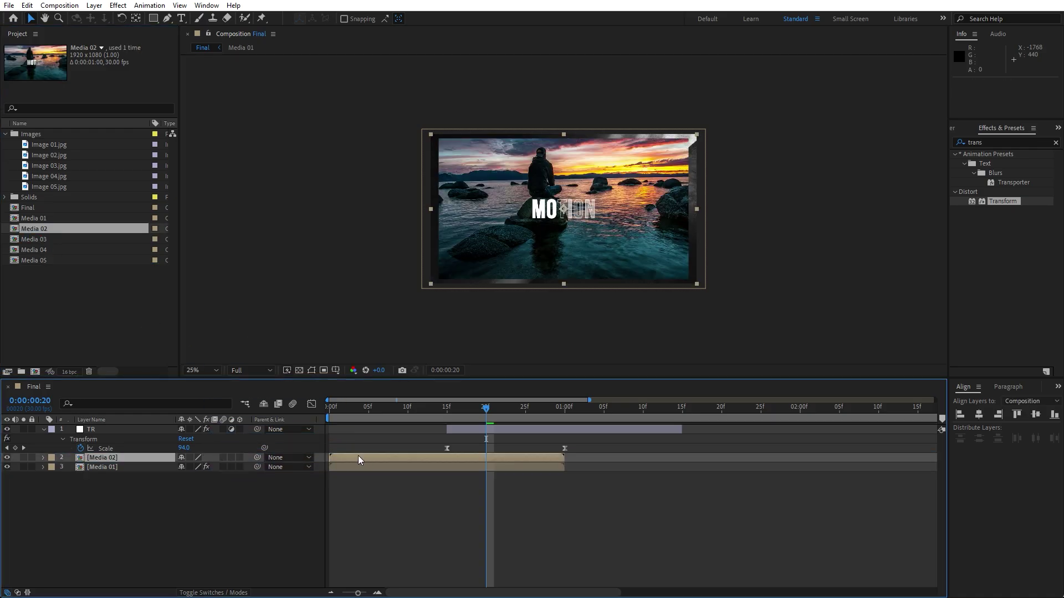
{"action": "left_click_drag", "start_coordinate": [358, 456], "coordinate": [544, 464]}
{"action": "key", "text": "space"}
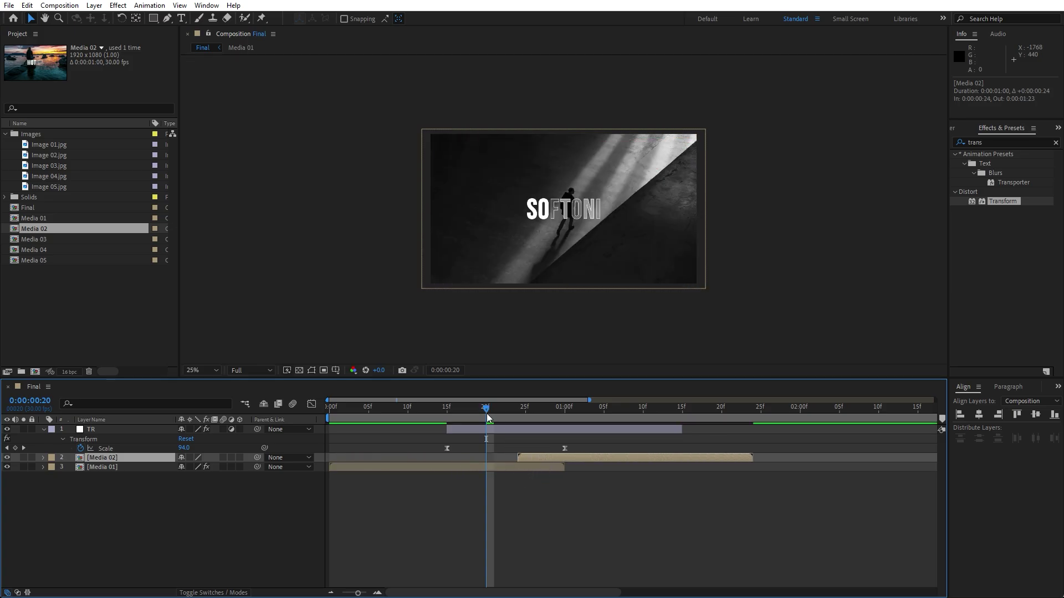
{"action": "left_click_drag", "start_coordinate": [508, 430], "coordinate": [548, 430]}
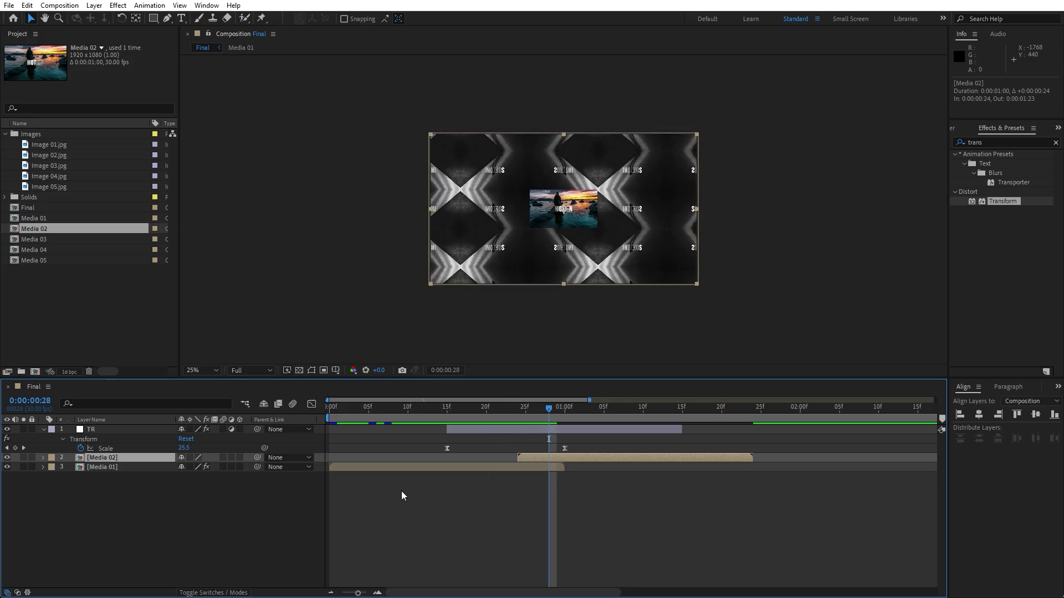
Copy the Motion Tile effect from the Media 01 layer to the Media 02 layer.
{"action": "left_click", "coordinate": [119, 469]}
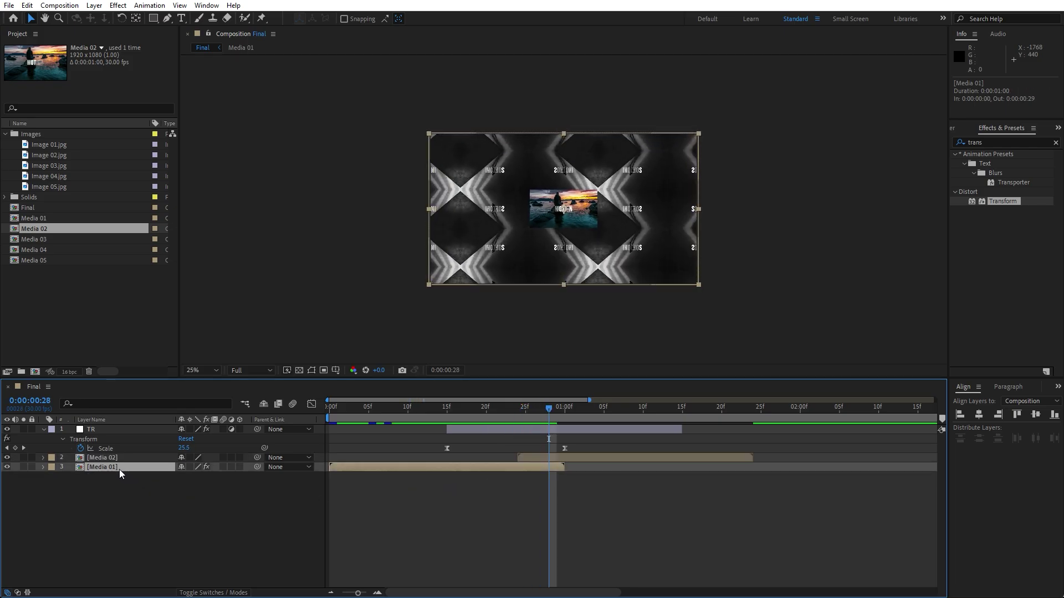
{"action": "key", "text": "F3"}
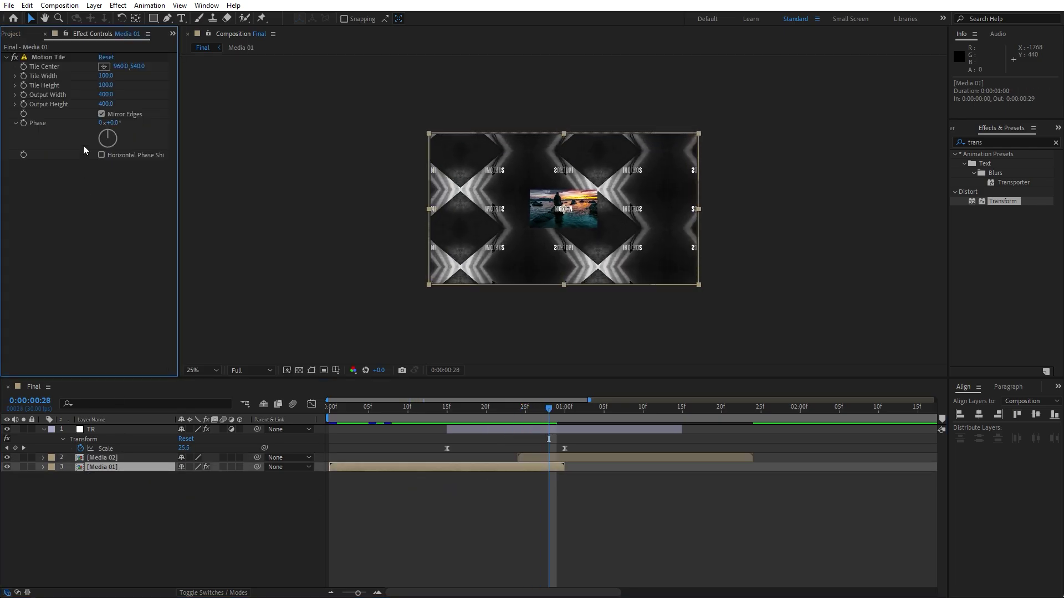
{"action": "left_click", "coordinate": [49, 55]}
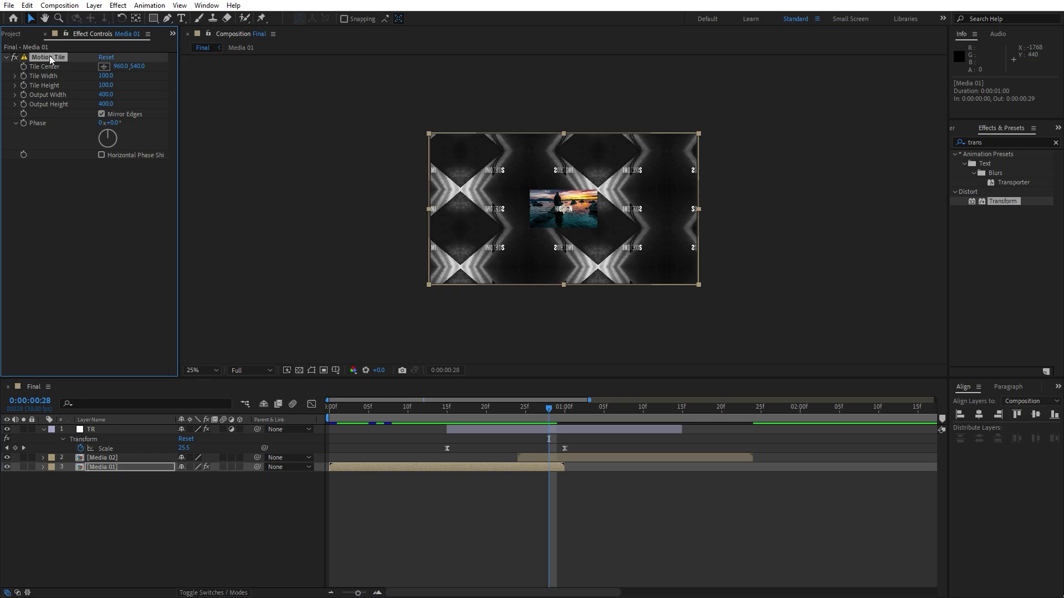
{"action": "left_click", "coordinate": [109, 456]}
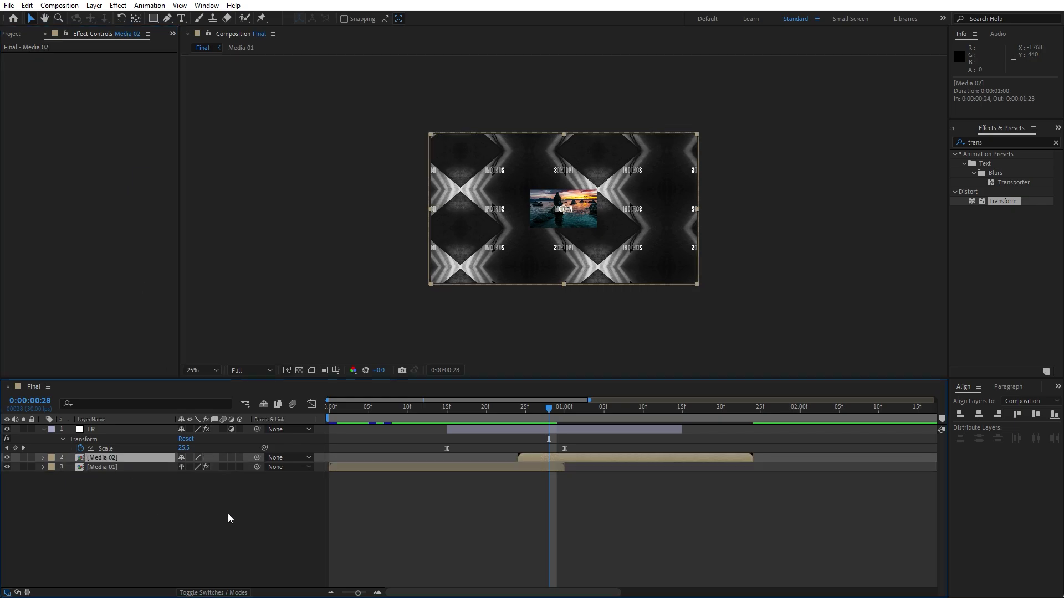
{"action": "key", "text": "ctrl+v"}
{"action": "left_click_drag", "start_coordinate": [556, 413], "coordinate": [533, 415]}
Set the Media 02 layer's Scale to 400% and play back the transition.
{"action": "left_click", "coordinate": [108, 457]}
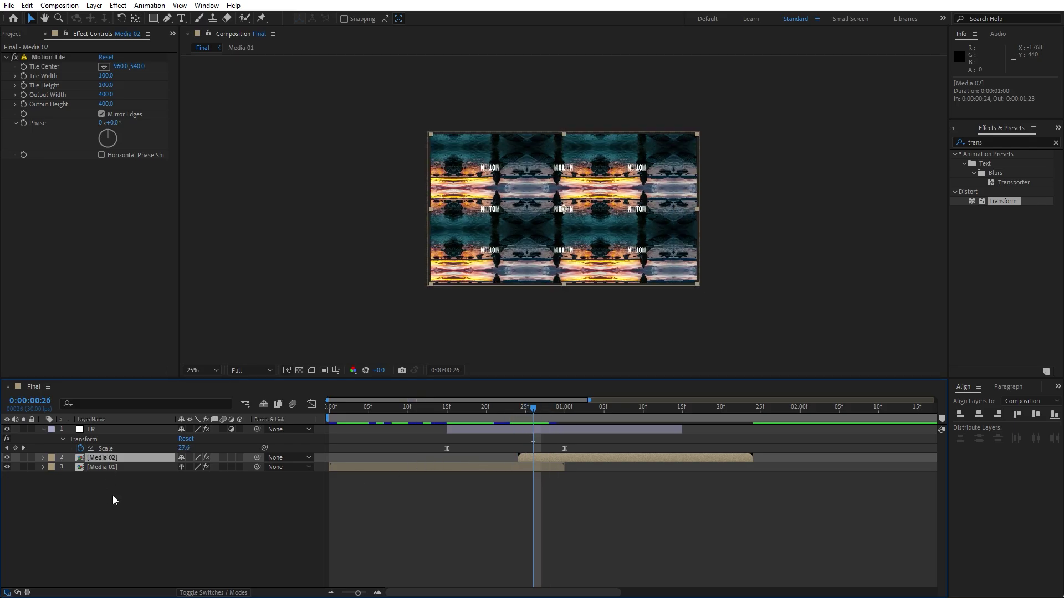
{"action": "key", "text": "s"}
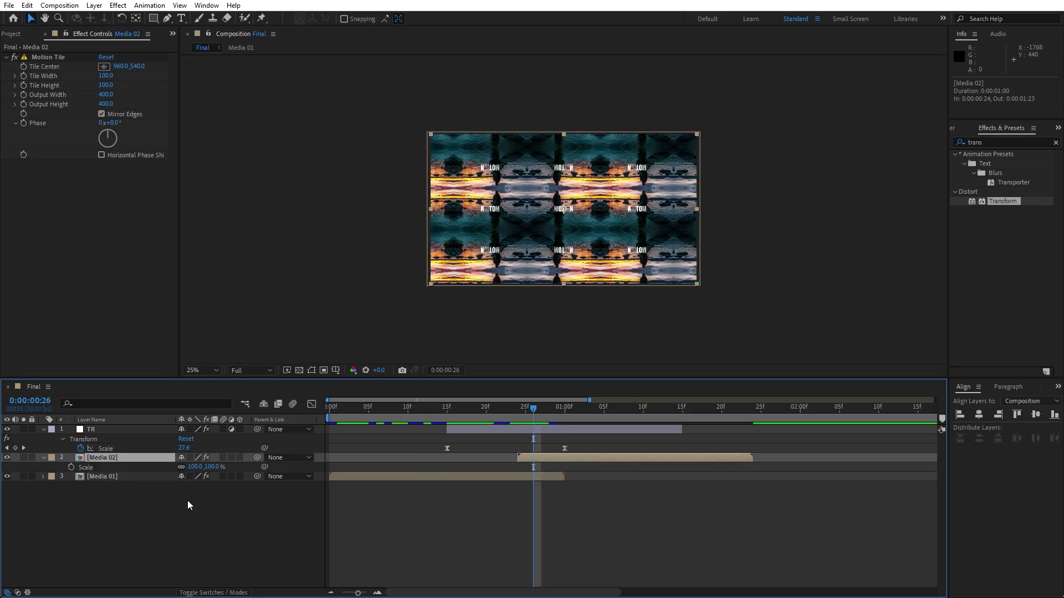
{"action": "left_click", "coordinate": [191, 466]}
{"action": "type", "text": "400"}
{"action": "key", "text": "Return"}
{"action": "left_click_drag", "start_coordinate": [511, 410], "coordinate": [442, 415]}
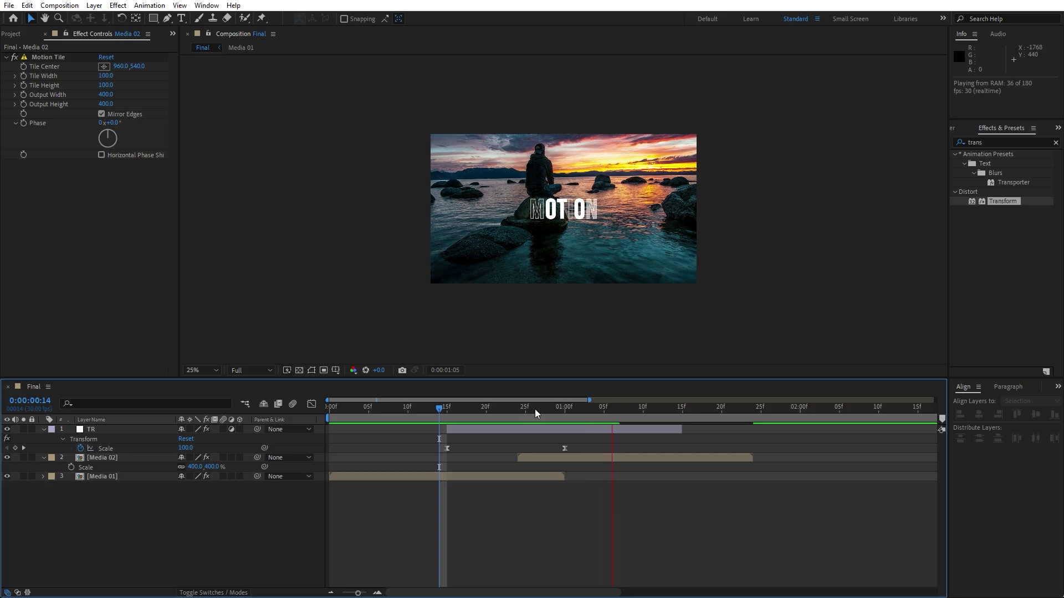
Adjust the Media 02 layer's timing against the transition preview so that it starts at 0:00:00:23.
{"action": "left_click", "coordinate": [501, 419]}
{"action": "left_click_drag", "start_coordinate": [501, 419], "coordinate": [523, 457]}
{"action": "key", "text": "space"}
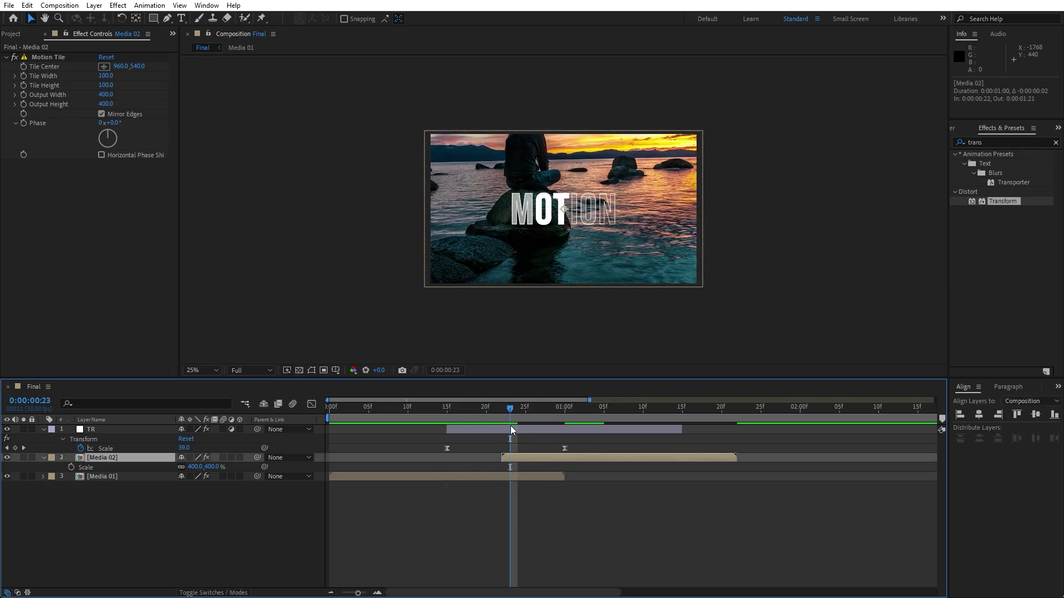
{"action": "left_click_drag", "start_coordinate": [510, 416], "coordinate": [482, 420]}
{"action": "key", "text": "space"}
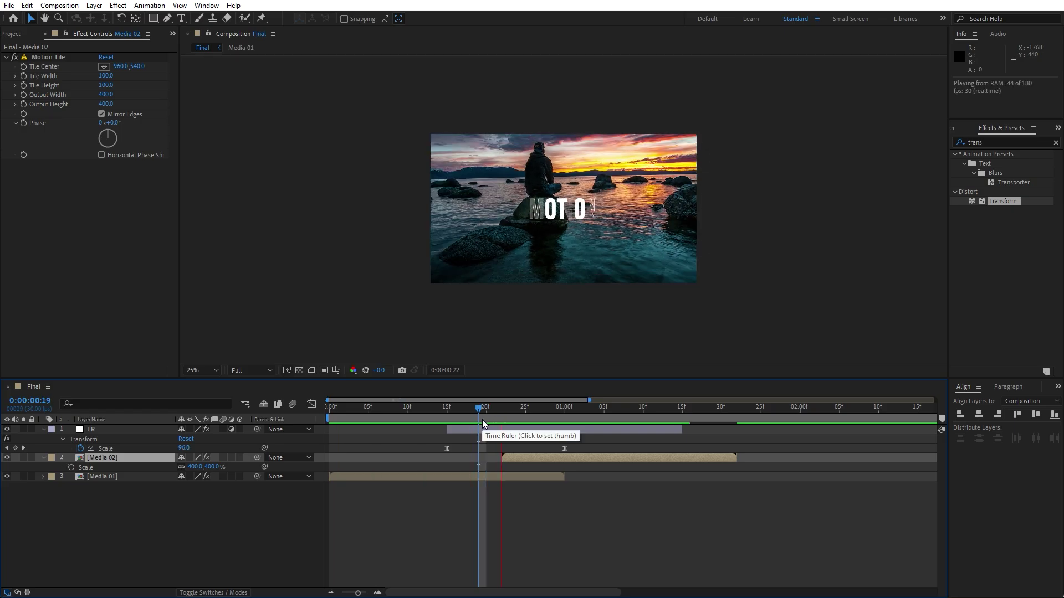
{"action": "left_click", "coordinate": [515, 420]}
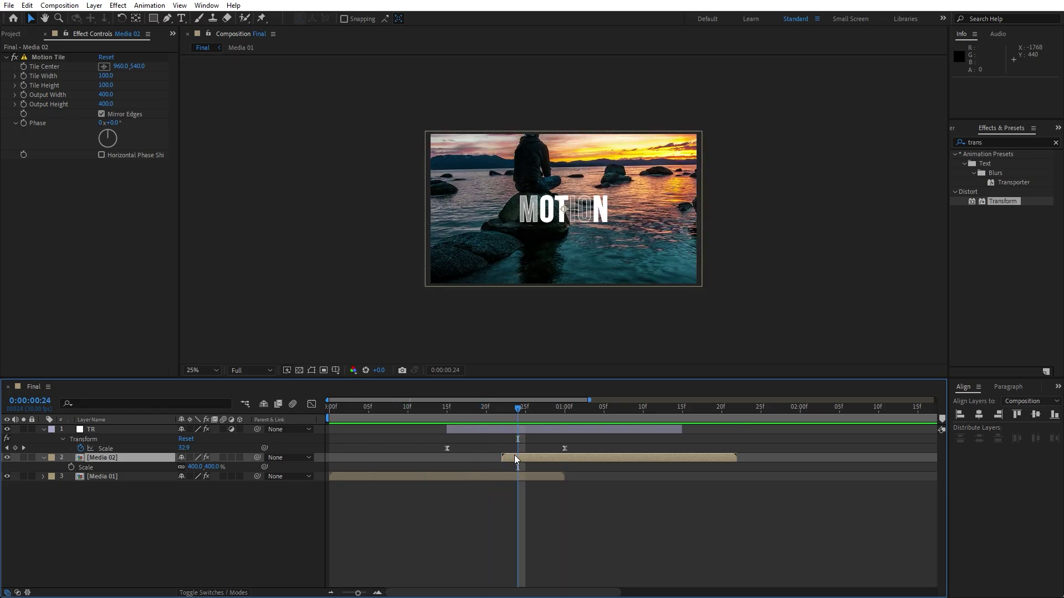
{"action": "left_click_drag", "start_coordinate": [513, 458], "coordinate": [520, 458]}
Duplicate the TR and Media 02 layers together and stack the copies at the top of the Final composition.
{"action": "key", "text": "ctrl+shift+a"}
{"action": "left_click", "coordinate": [137, 439]}
{"action": "left_click", "coordinate": [121, 429], "text": "shift"}
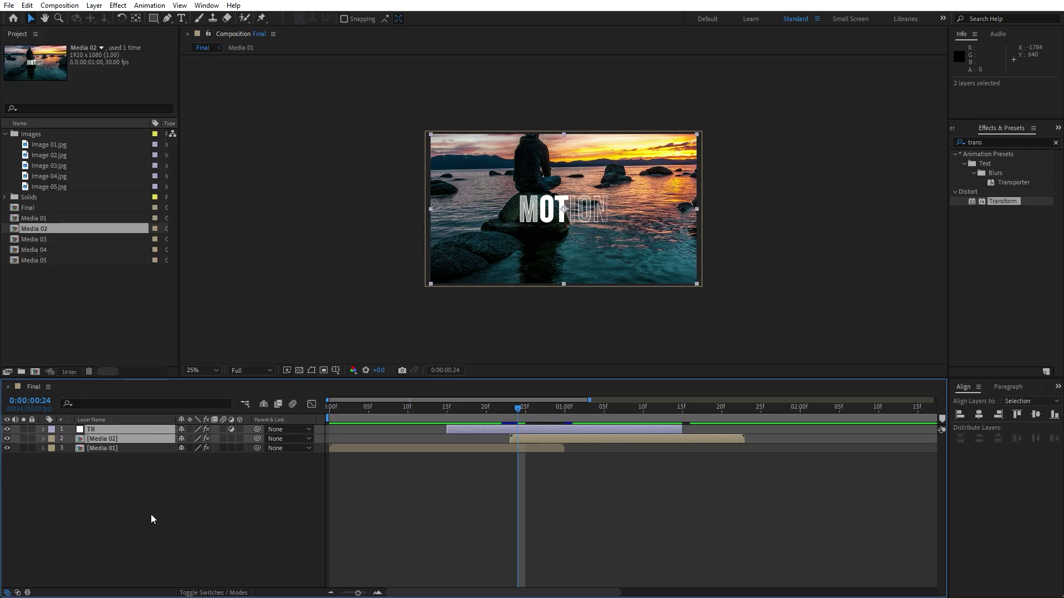
{"action": "key", "text": "ctrl+d"}
{"action": "left_click_drag", "start_coordinate": [107, 451], "coordinate": [112, 436]}
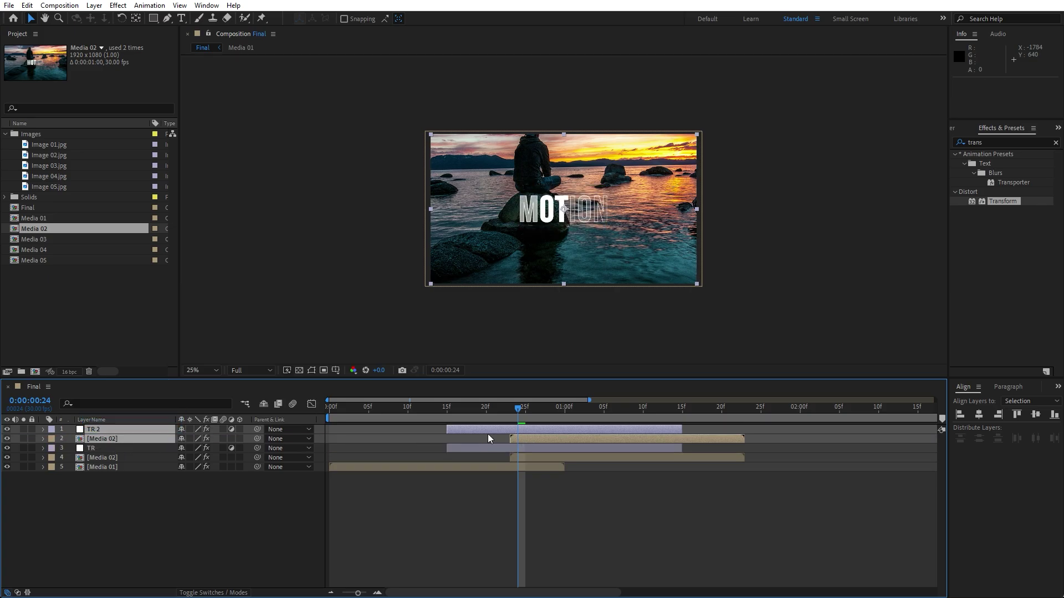
Shift the duplicated pair so the Media 02 copy starts at 0:00:01:15, and trim the original Media 02 to end at 0:00:01:14.
{"action": "left_click_drag", "start_coordinate": [533, 437], "coordinate": [705, 446]}
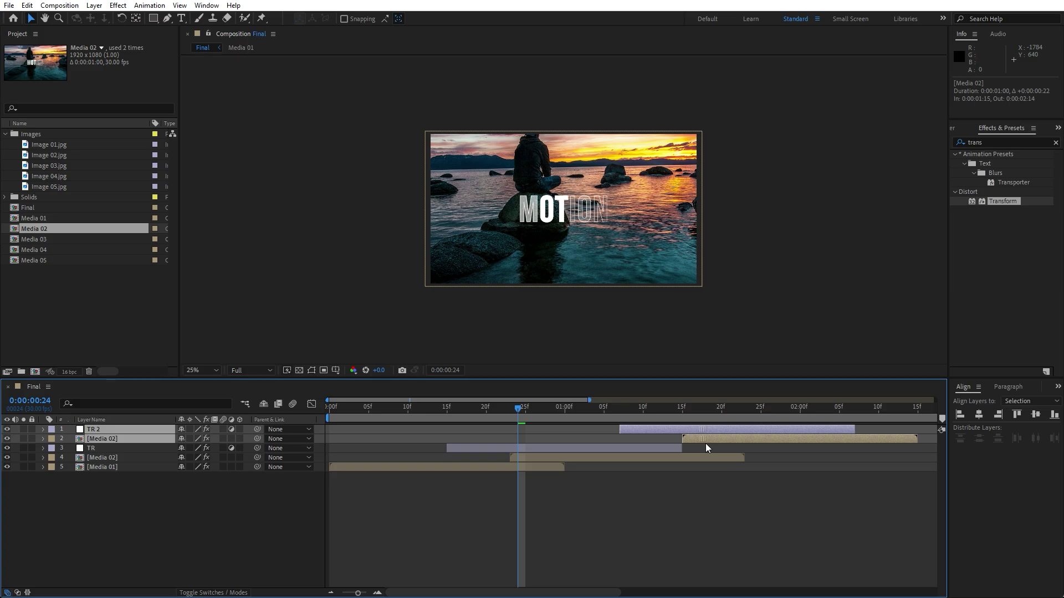
{"action": "left_click", "coordinate": [105, 457]}
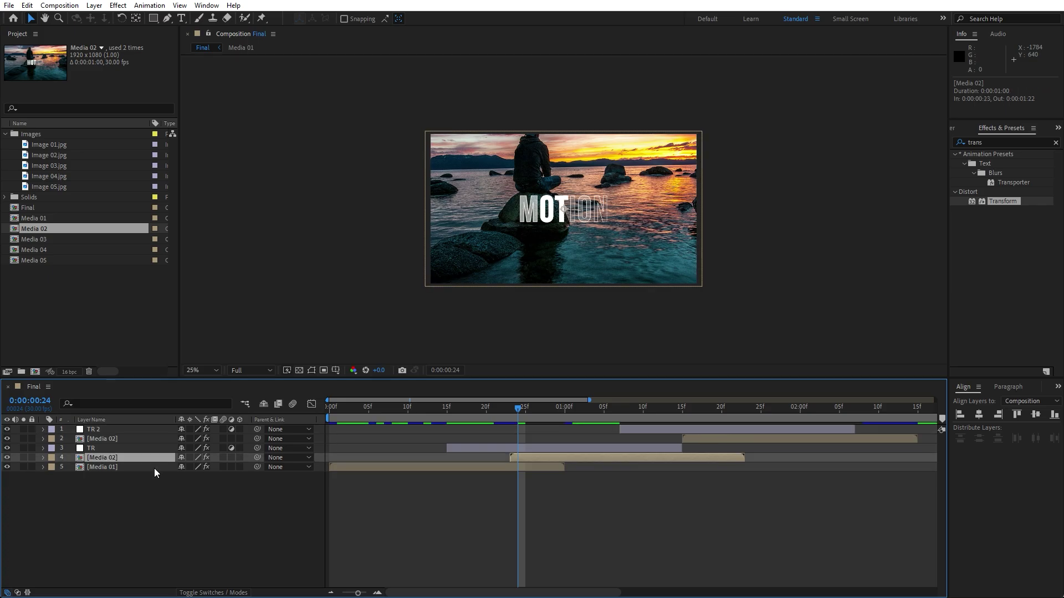
{"action": "left_click_drag", "start_coordinate": [743, 457], "coordinate": [685, 458]}
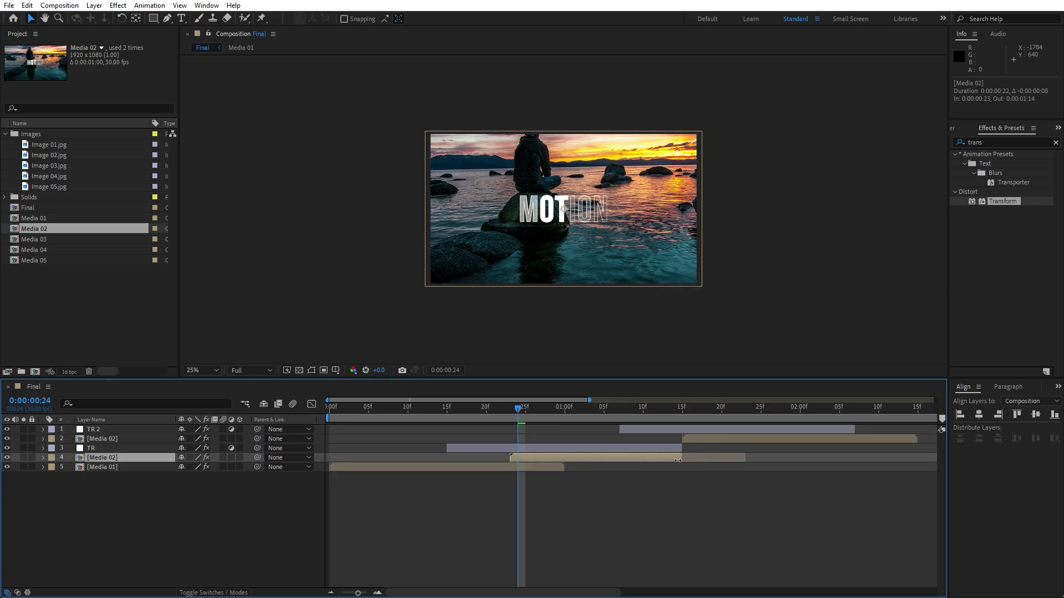
Replace the Media 02 copy with the Media 03 composition, start it at 0:00:01:13, and preview the transition.
{"action": "left_click", "coordinate": [120, 439]}
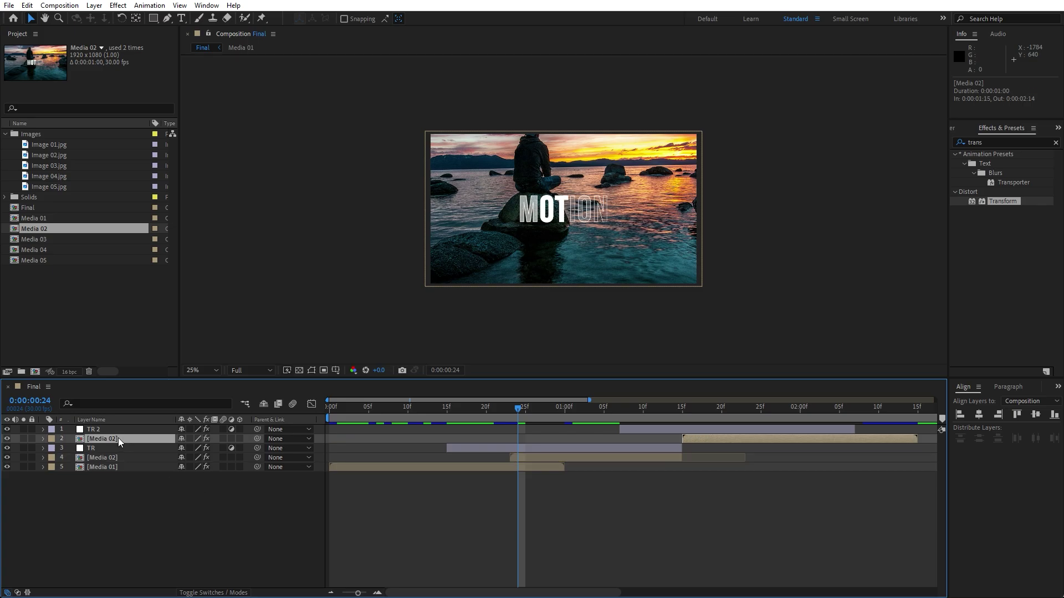
{"action": "left_click", "coordinate": [52, 238]}
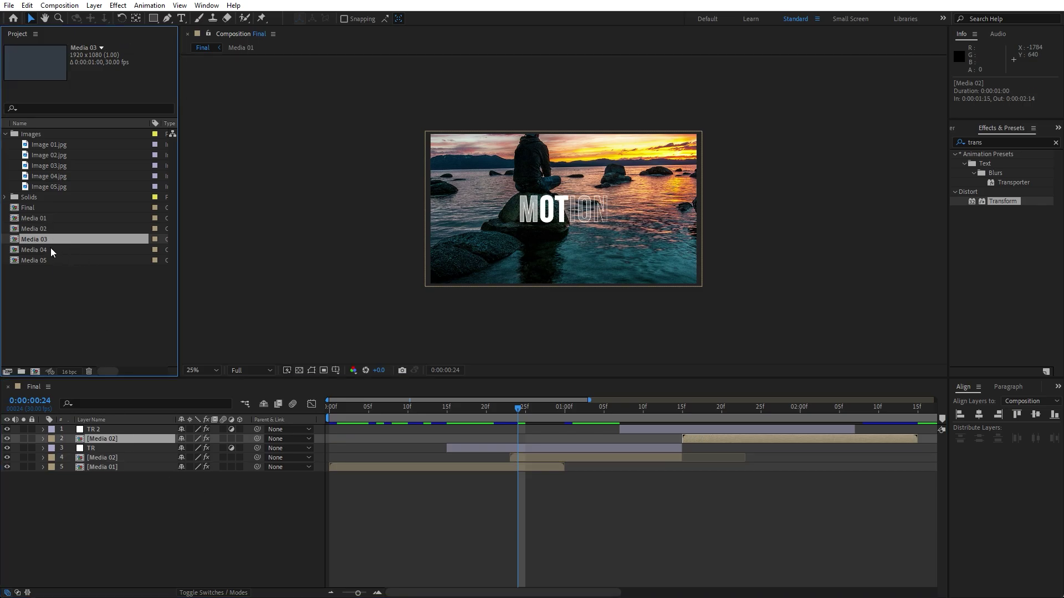
{"action": "left_click_drag", "start_coordinate": [36, 239], "coordinate": [108, 440]}
{"action": "left_click_drag", "start_coordinate": [548, 407], "coordinate": [706, 428]}
{"action": "left_click", "coordinate": [655, 416]}
{"action": "key", "text": "space"}
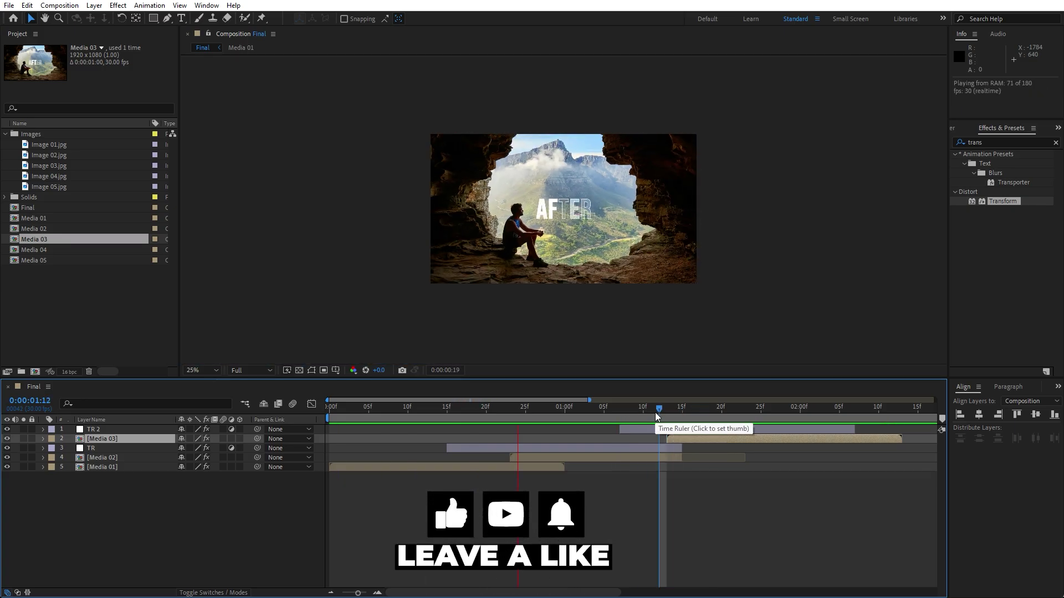
{"action": "key", "text": "space"}
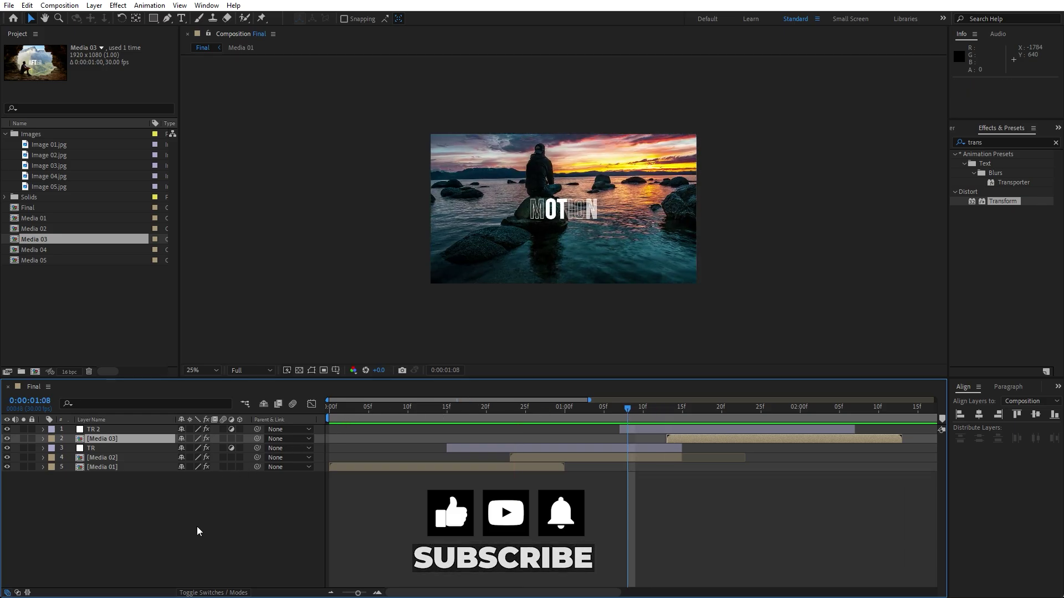
Enable motion blur for the Final composition and for all five of its layers.
{"action": "left_click_drag", "start_coordinate": [197, 526], "coordinate": [78, 409]}
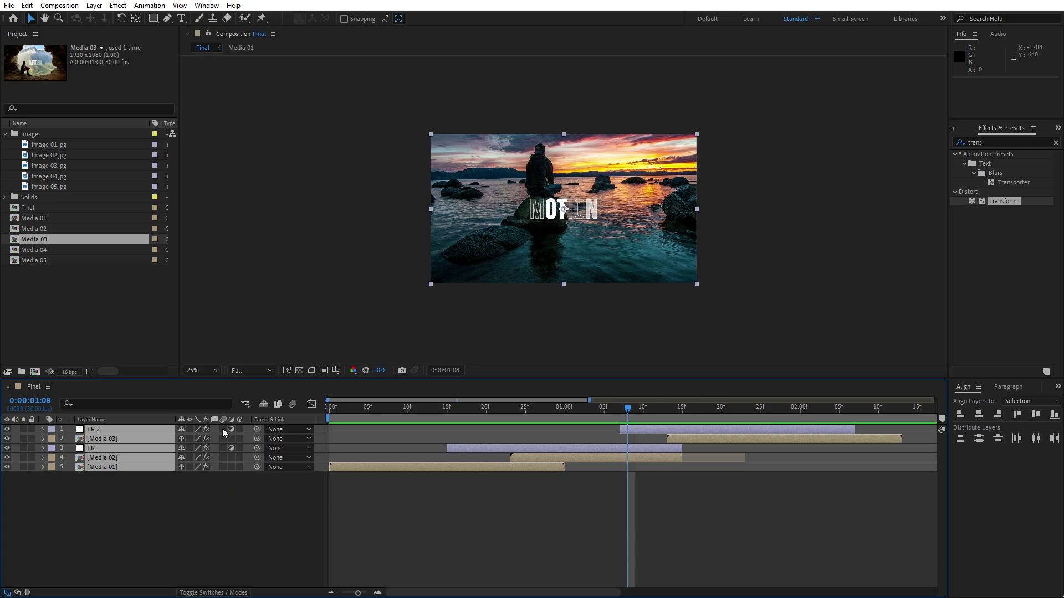
{"action": "left_click", "coordinate": [204, 593]}
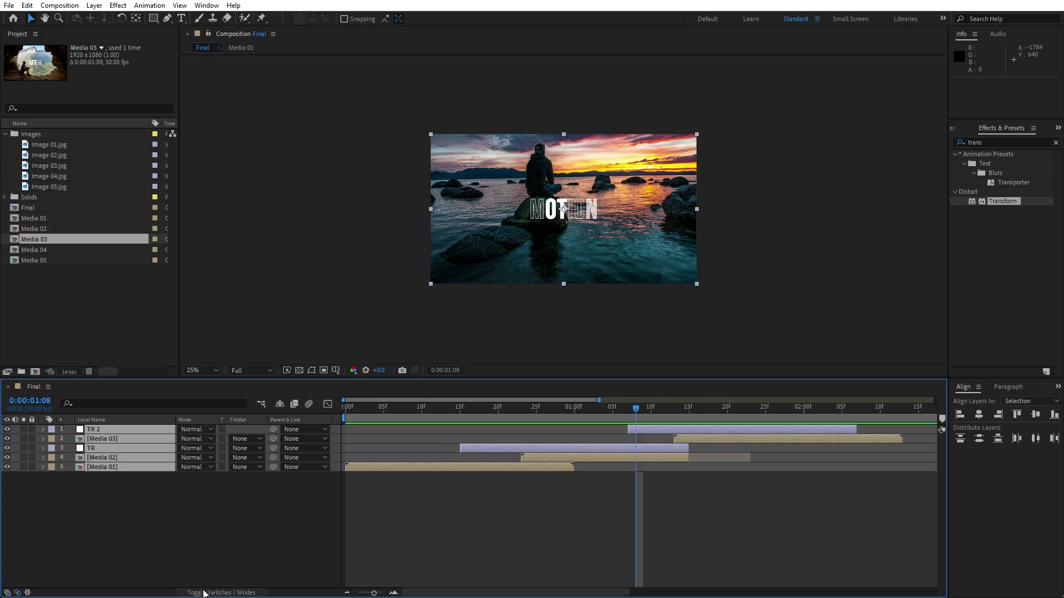
{"action": "left_click", "coordinate": [210, 593]}
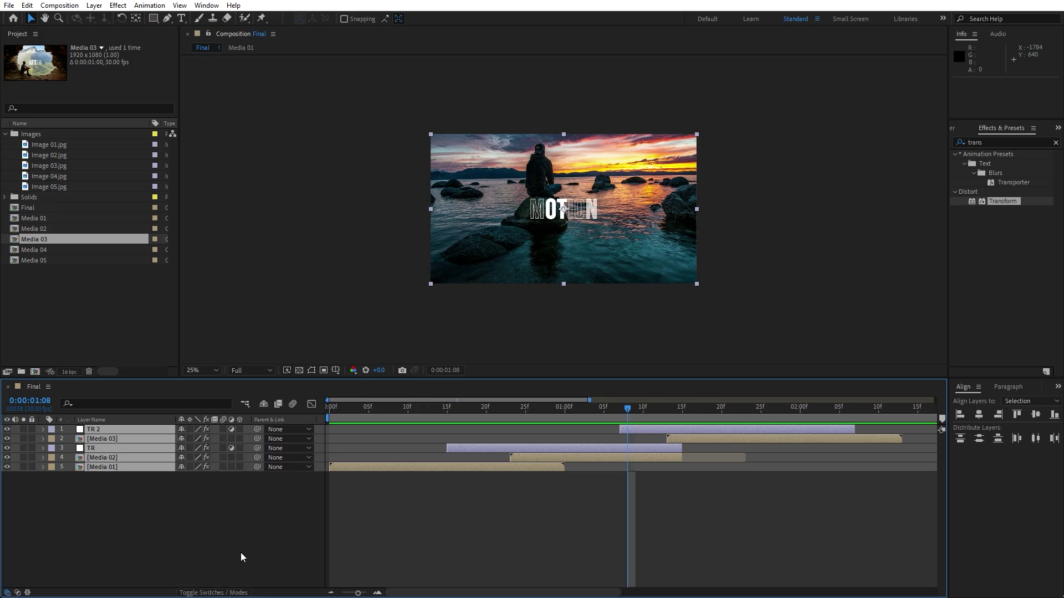
{"action": "left_click", "coordinate": [291, 403]}
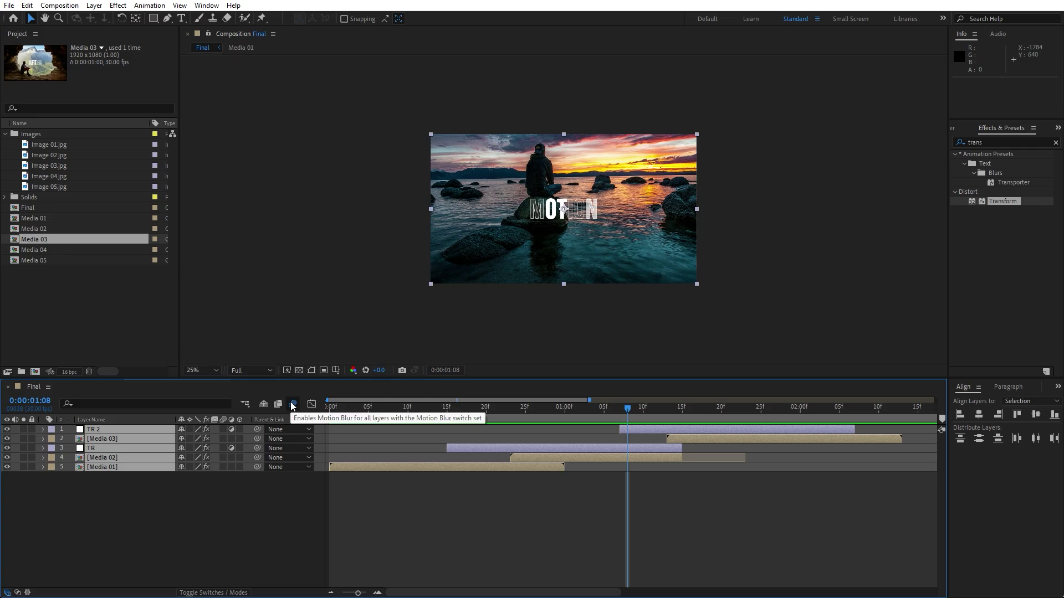
{"action": "left_click", "coordinate": [223, 429]}
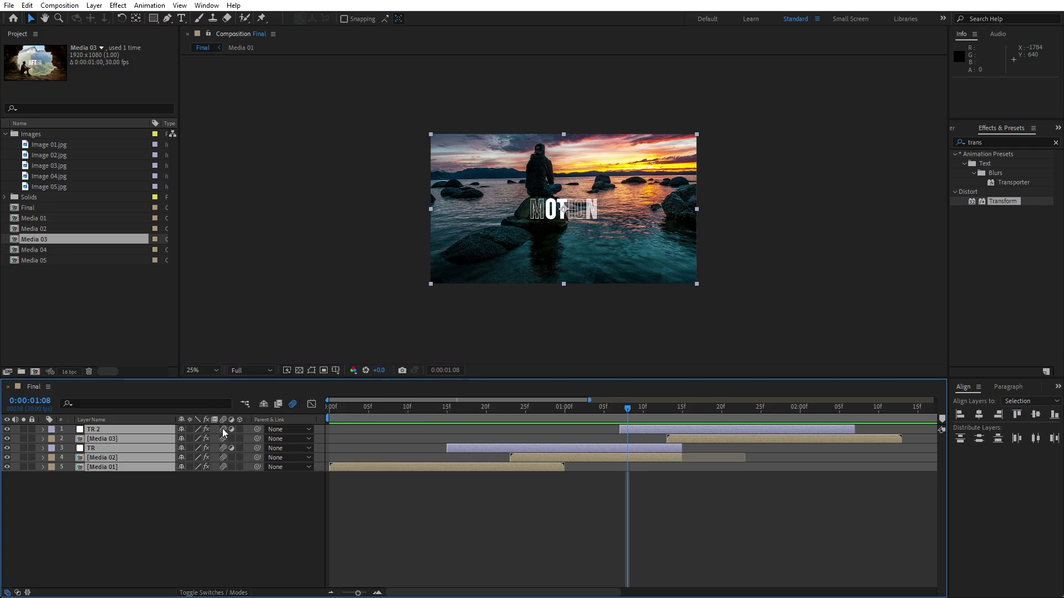
{"action": "left_click", "coordinate": [220, 543]}
Play back the Final composition to examine the motion-blurred transitions.
{"action": "key", "text": "space"}
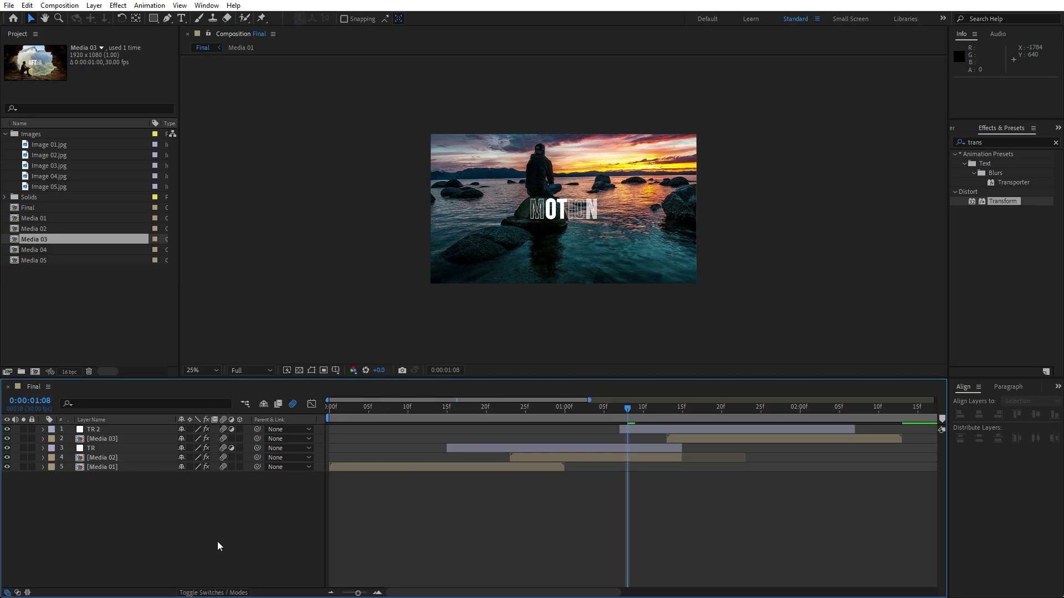
{"action": "key", "text": "space"}
{"action": "key", "text": "space"}
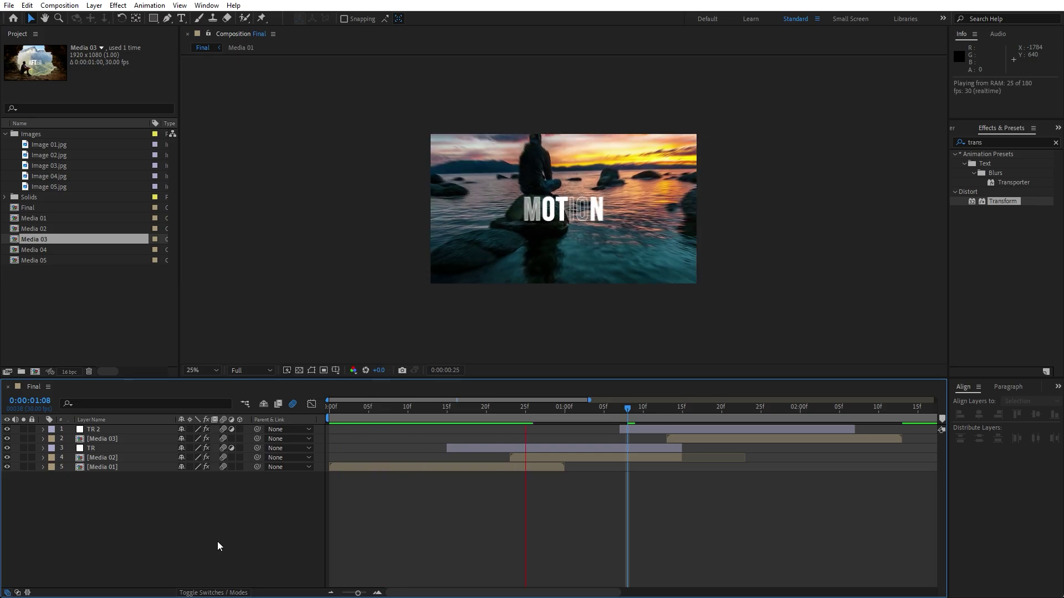
{"action": "key", "text": "space"}
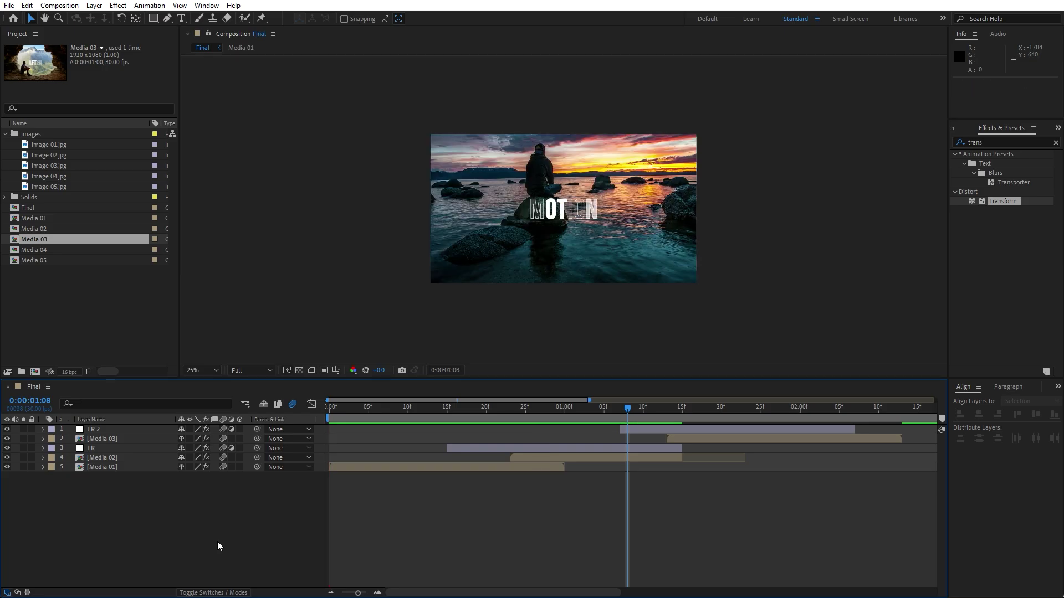
{"action": "key", "text": "space"}
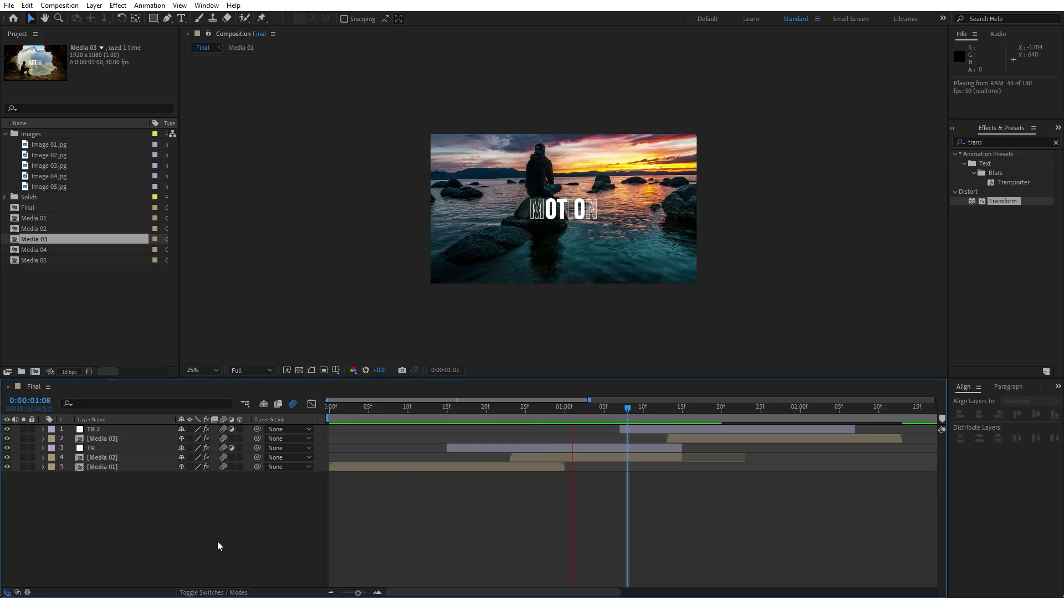
{"action": "key", "text": "space"}
{"action": "key", "text": "space"}
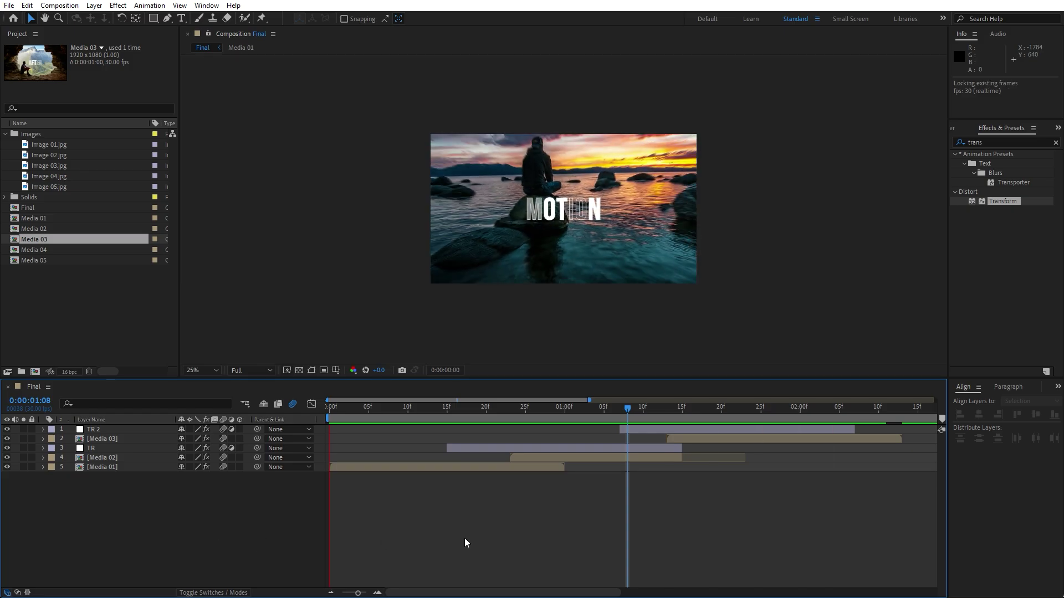
Try an earlier start for the Media 03 layer at the second transition, and undo the move.
{"action": "left_click", "coordinate": [652, 419]}
{"action": "left_click", "coordinate": [131, 439]}
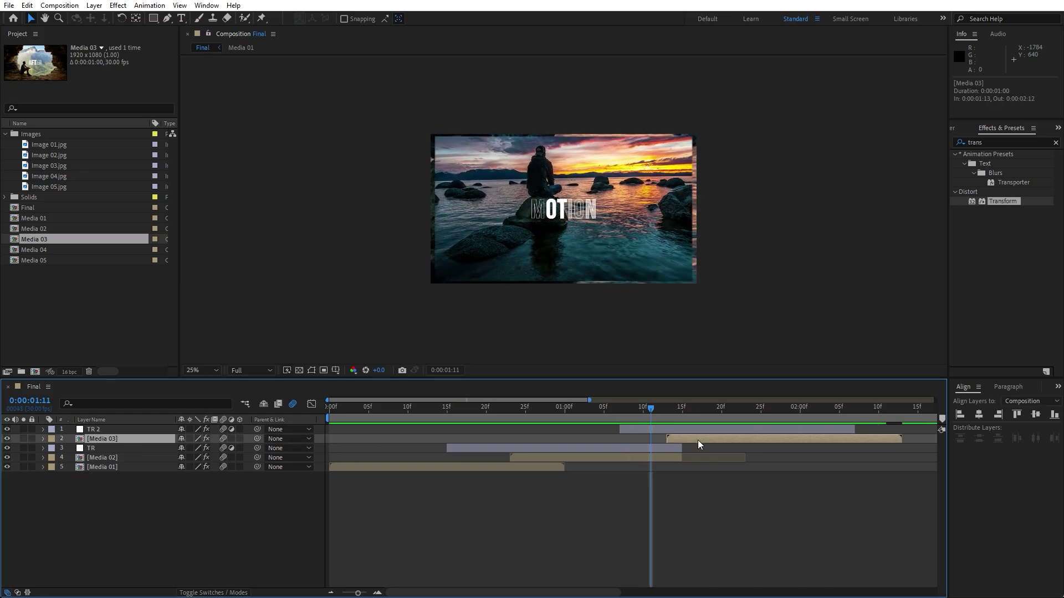
{"action": "left_click_drag", "start_coordinate": [695, 440], "coordinate": [656, 414]}
{"action": "key", "text": "ctrl+z"}
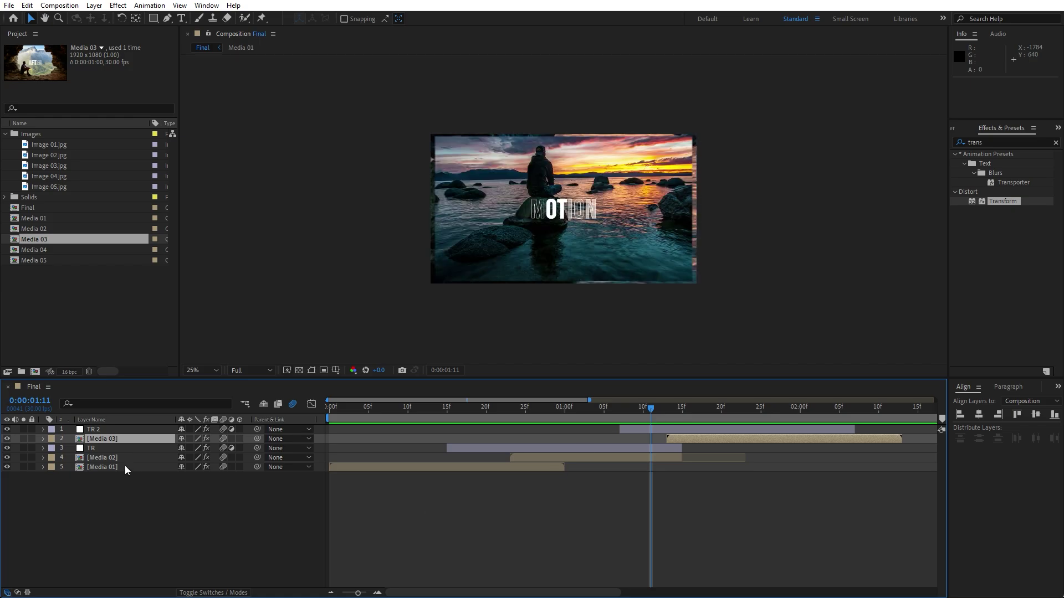
Duplicate the TR 2 and Media 03 layers together and stack the copies above the originals.
{"action": "left_click_drag", "start_coordinate": [34, 239], "coordinate": [111, 452]}
{"action": "left_click", "coordinate": [102, 431], "text": "shift"}
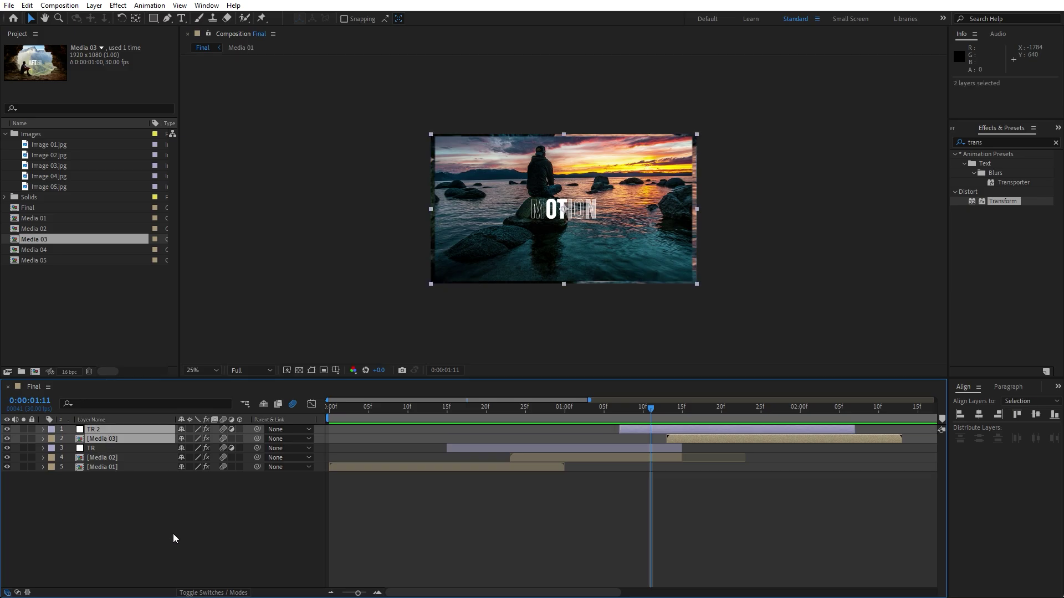
{"action": "key", "text": "ctrl+d"}
{"action": "left_click_drag", "start_coordinate": [98, 451], "coordinate": [106, 436]}
Shift the duplicated pair so the Media 03 copy starts at 0:00:02:07, and trim the original Media 03 to end at 0:00:02:06.
{"action": "left_click_drag", "start_coordinate": [679, 439], "coordinate": [855, 457]}
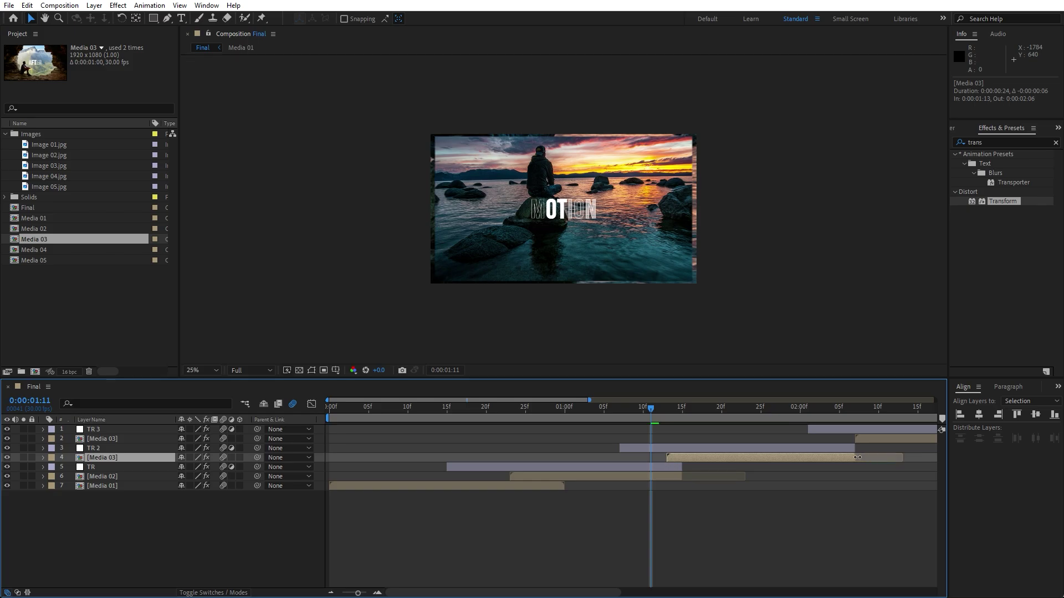
{"action": "left_click", "coordinate": [150, 501]}
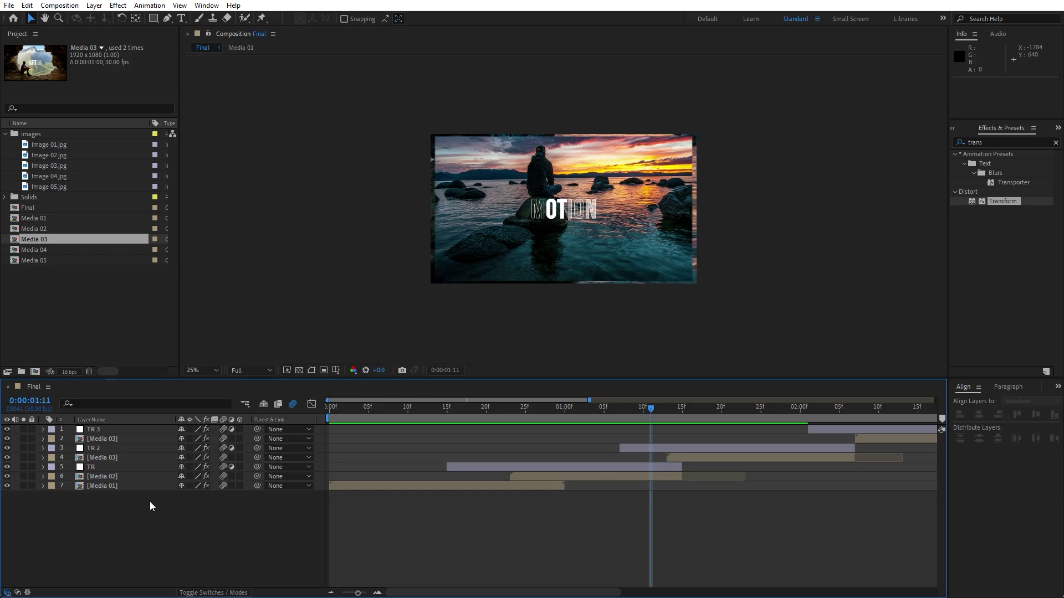
Replace the Media 03 copy with the Media 04 composition, start it at 0:00:02:05, and check the transition around 0:00:02:08.
{"action": "left_click", "coordinate": [118, 440]}
{"action": "left_click", "coordinate": [39, 251]}
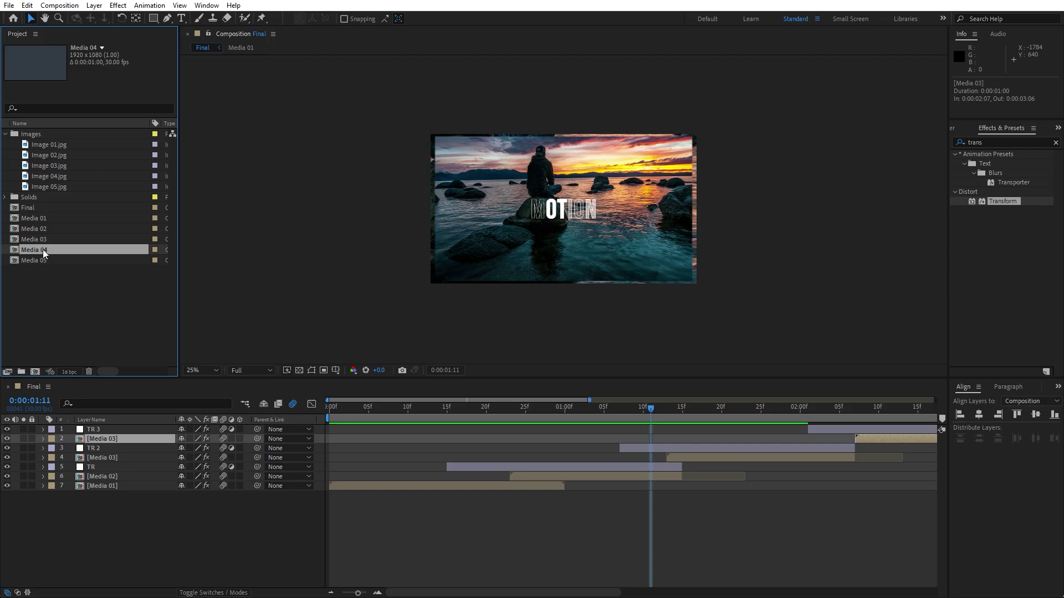
{"action": "left_click_drag", "start_coordinate": [34, 249], "coordinate": [105, 439]}
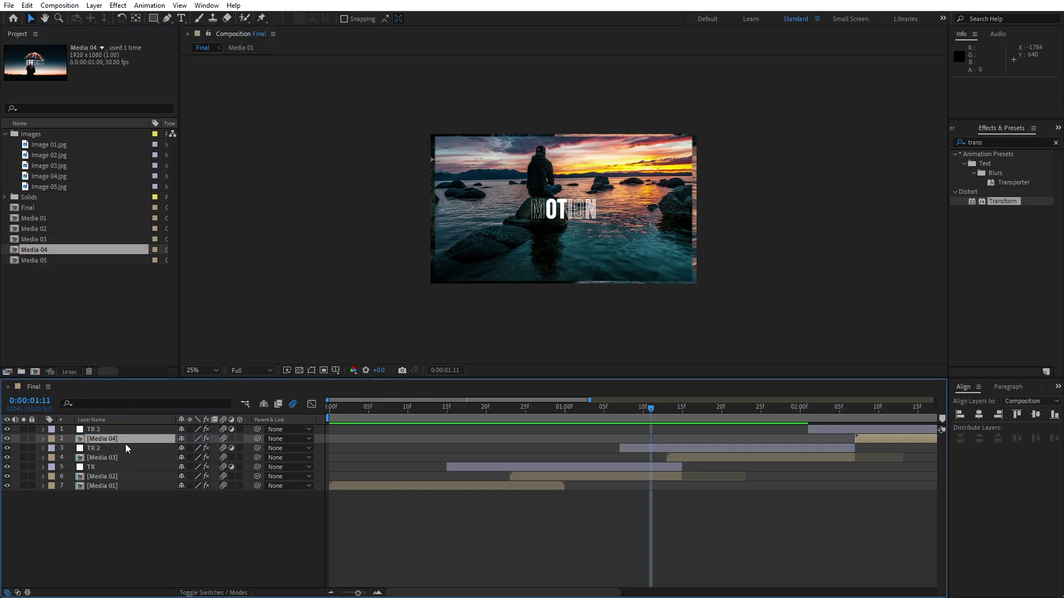
{"action": "left_click_drag", "start_coordinate": [358, 593], "coordinate": [351, 593]}
{"action": "left_click_drag", "start_coordinate": [534, 425], "coordinate": [669, 441]}
{"action": "left_click", "coordinate": [675, 439]}
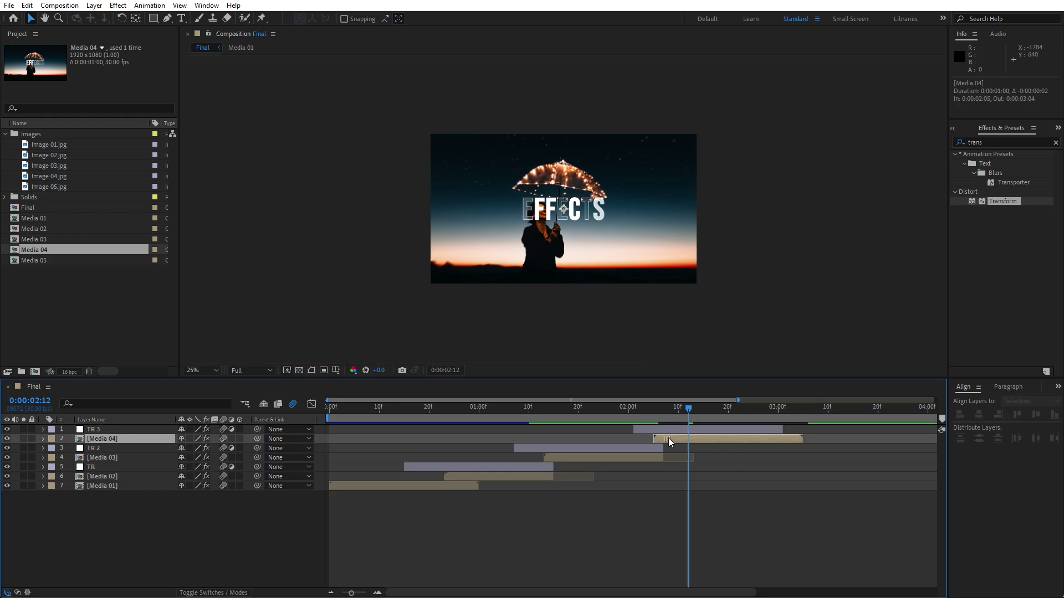
{"action": "left_click", "coordinate": [669, 424]}
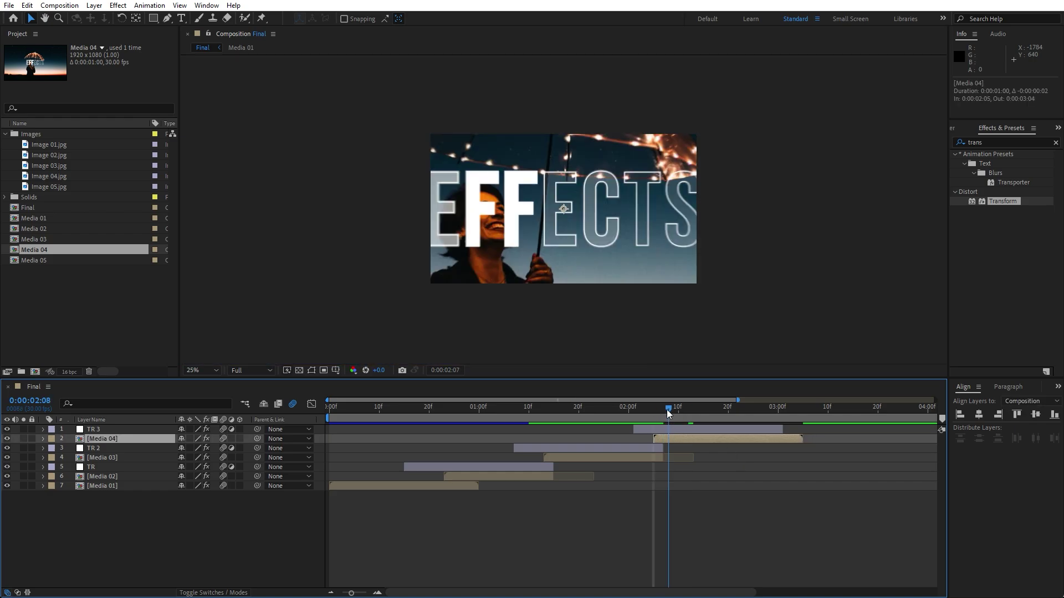
{"action": "left_click", "coordinate": [139, 570]}
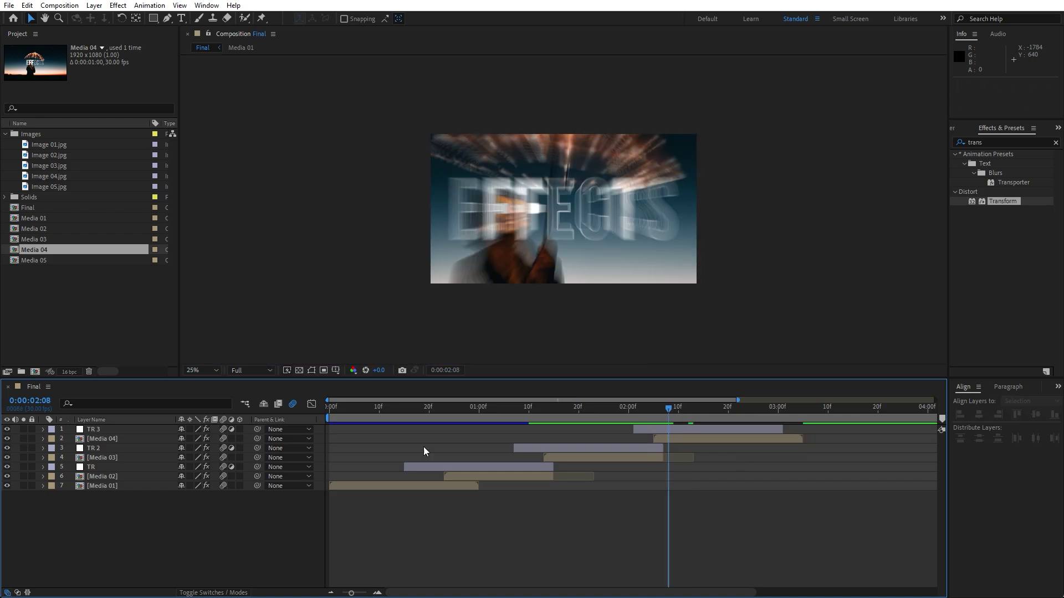
In the Media 02 composition, add a Scale keyframe of 52% to the Image 02.jpg layer at the first frame.
{"action": "double_click", "coordinate": [108, 480]}
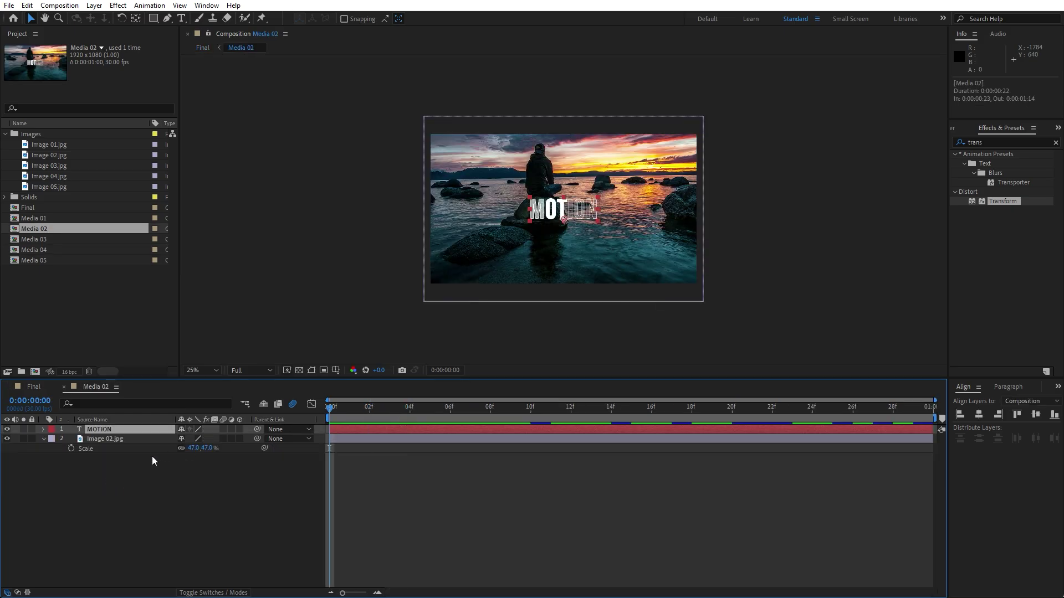
{"action": "left_click", "coordinate": [101, 438]}
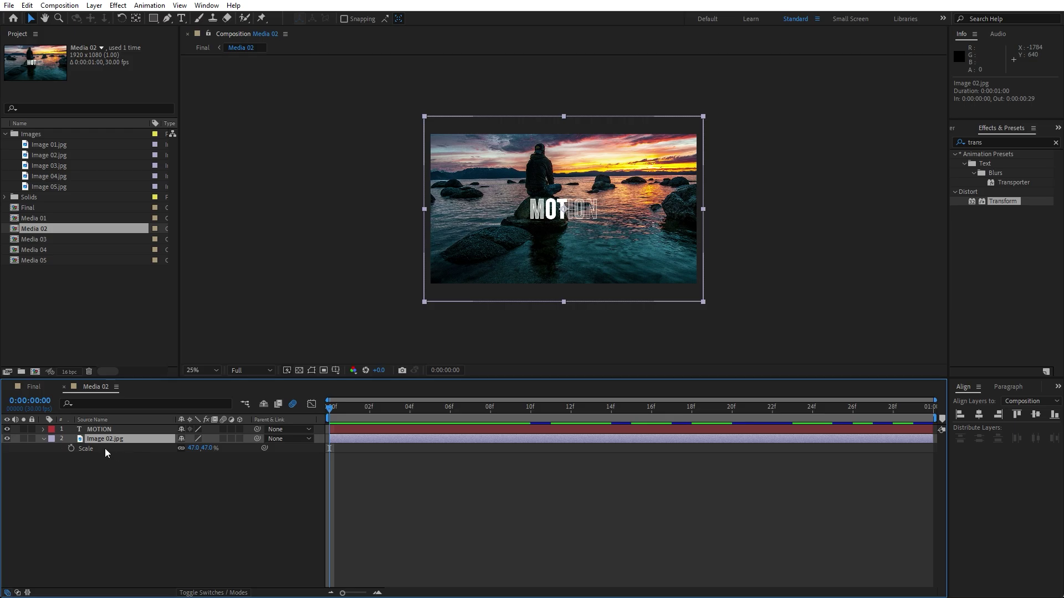
{"action": "left_click", "coordinate": [70, 448]}
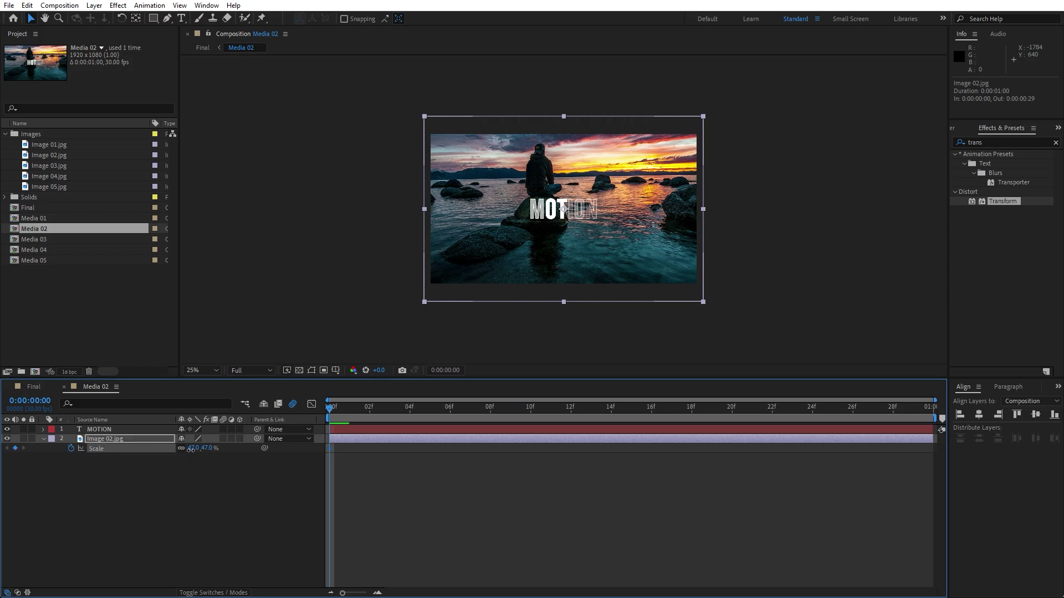
{"action": "mouse_move", "coordinate": [192, 448]}
{"action": "left_mouse_down"}
{"action": "mouse_move", "coordinate": [182, 448]}
{"action": "mouse_move", "coordinate": [195, 448]}
{"action": "left_mouse_up"}
Set the Image 02.jpg layer's Scale to 47% at 0:00:00:29 to keyframe a slow zoom out.
{"action": "key", "text": "Page_Down"}
{"action": "key", "text": "Page_Down"}
{"action": "key", "text": "Page_Down"}
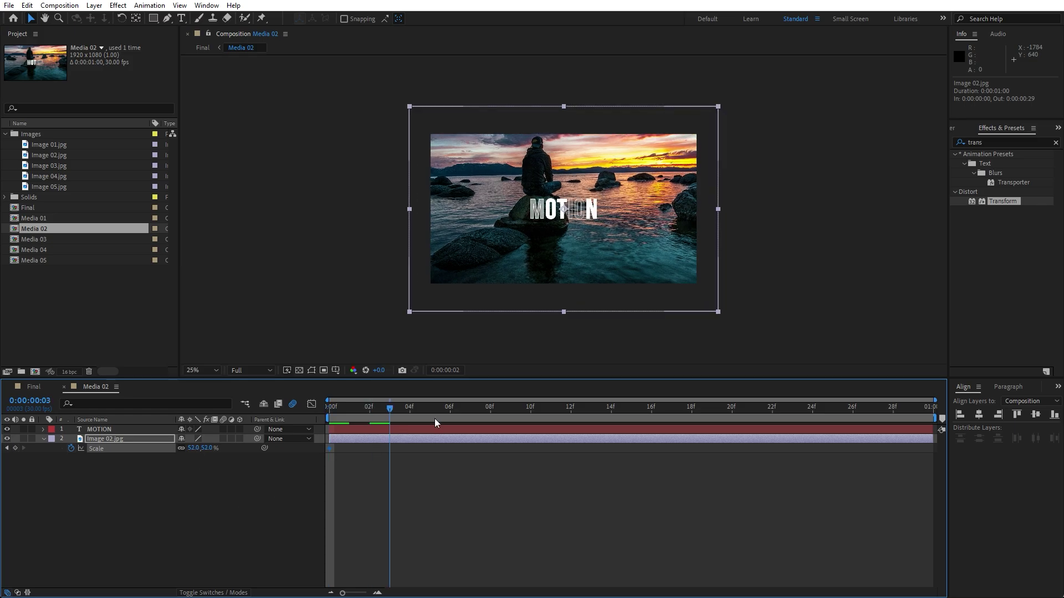
{"action": "left_click_drag", "start_coordinate": [434, 421], "coordinate": [916, 426]}
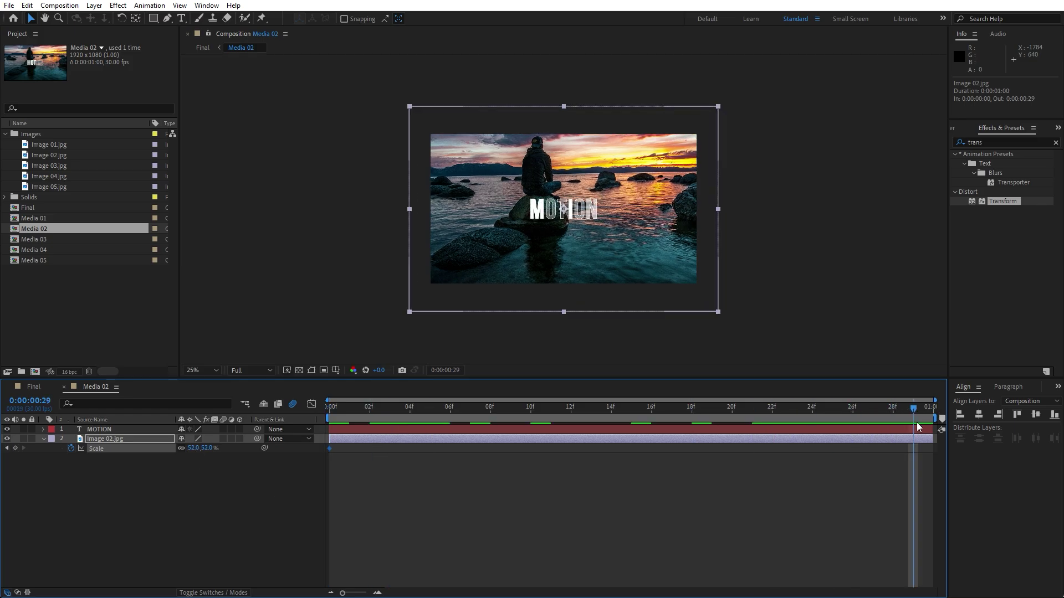
{"action": "left_click", "coordinate": [193, 448]}
{"action": "type", "text": "47"}
{"action": "left_click", "coordinate": [185, 494]}
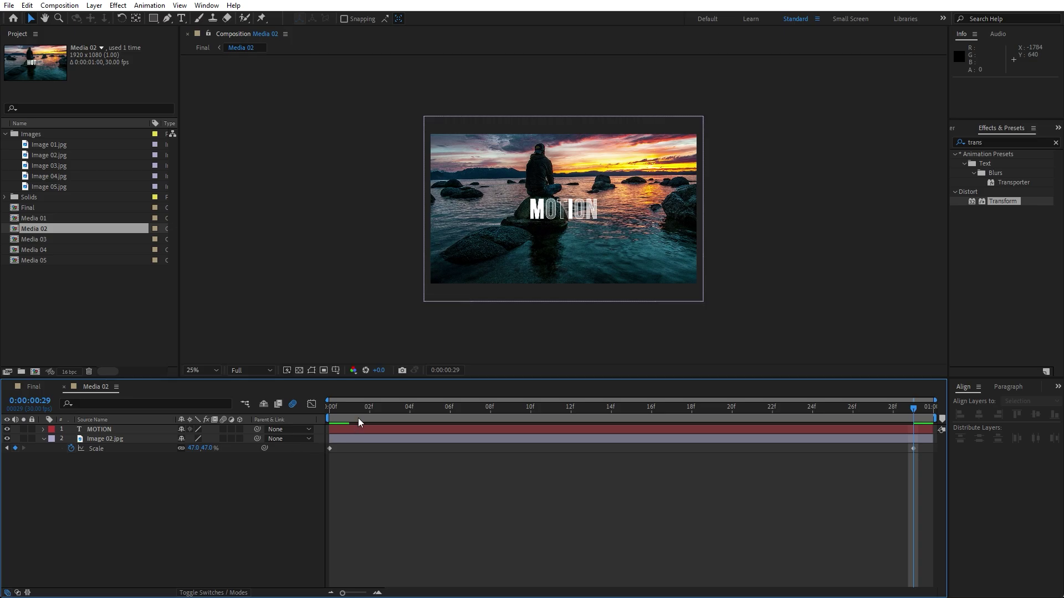
Preview Media 02, and in Media 03 keyframe Image 03.jpg's Scale from 45% at the first frame to 40% at 0:00:00:29.
{"action": "key", "text": "space"}
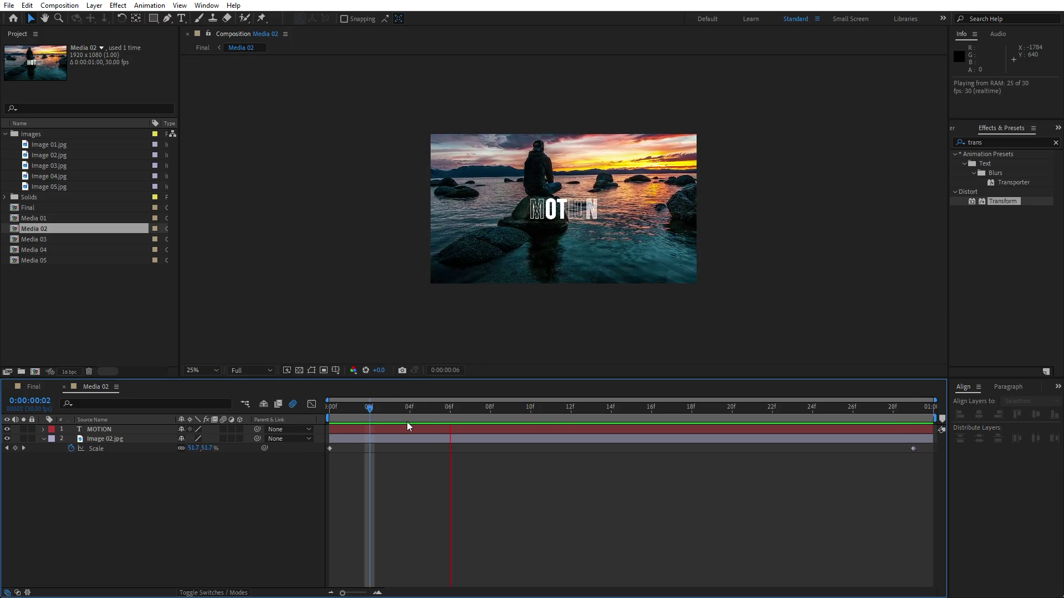
{"action": "left_click_drag", "start_coordinate": [407, 421], "coordinate": [826, 425]}
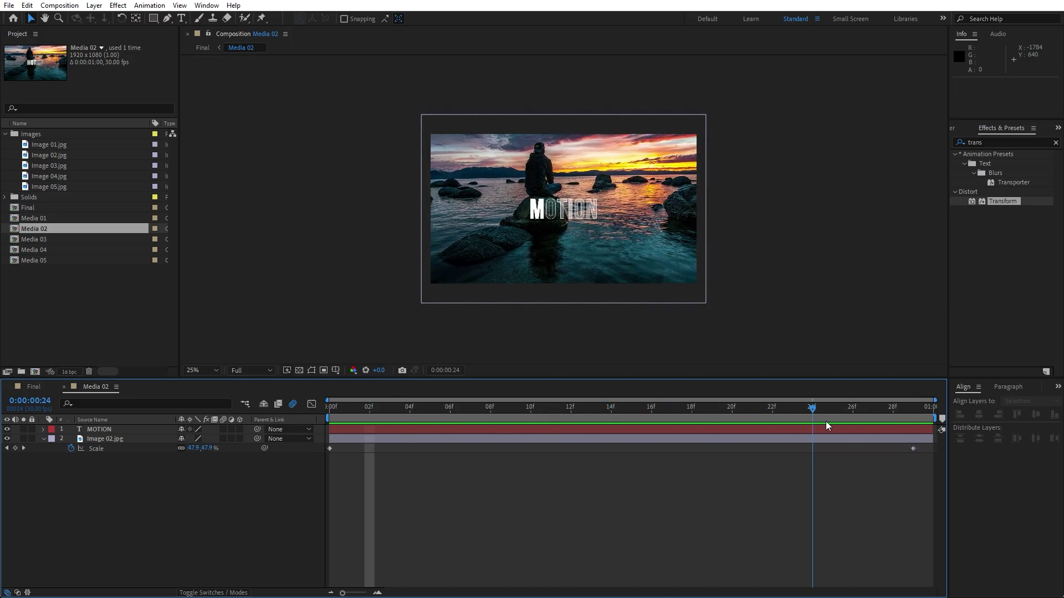
{"action": "double_click", "coordinate": [38, 239]}
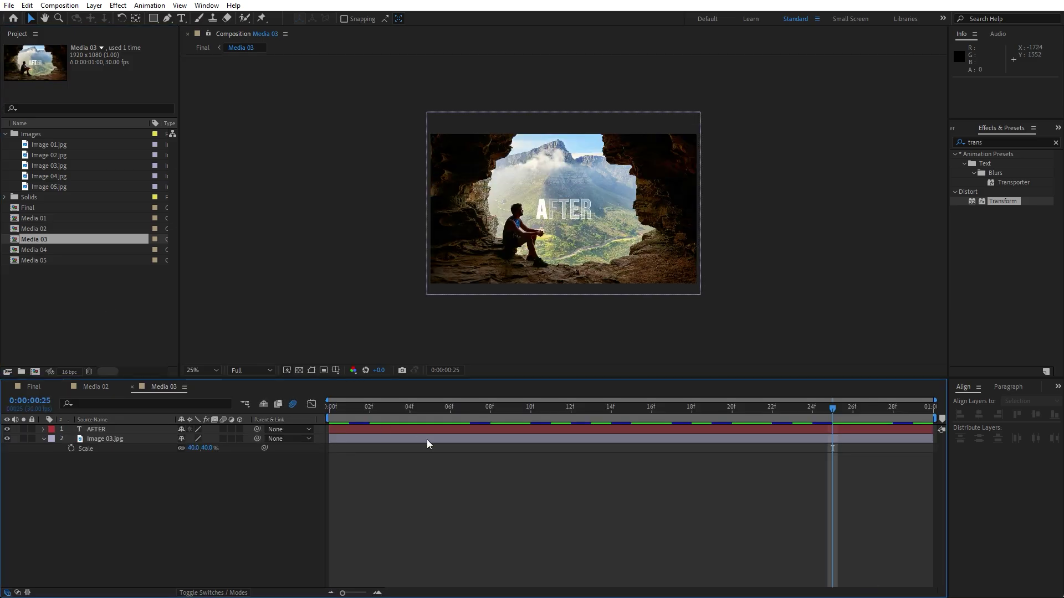
{"action": "left_click_drag", "start_coordinate": [410, 417], "coordinate": [330, 420]}
{"action": "left_click", "coordinate": [117, 441]}
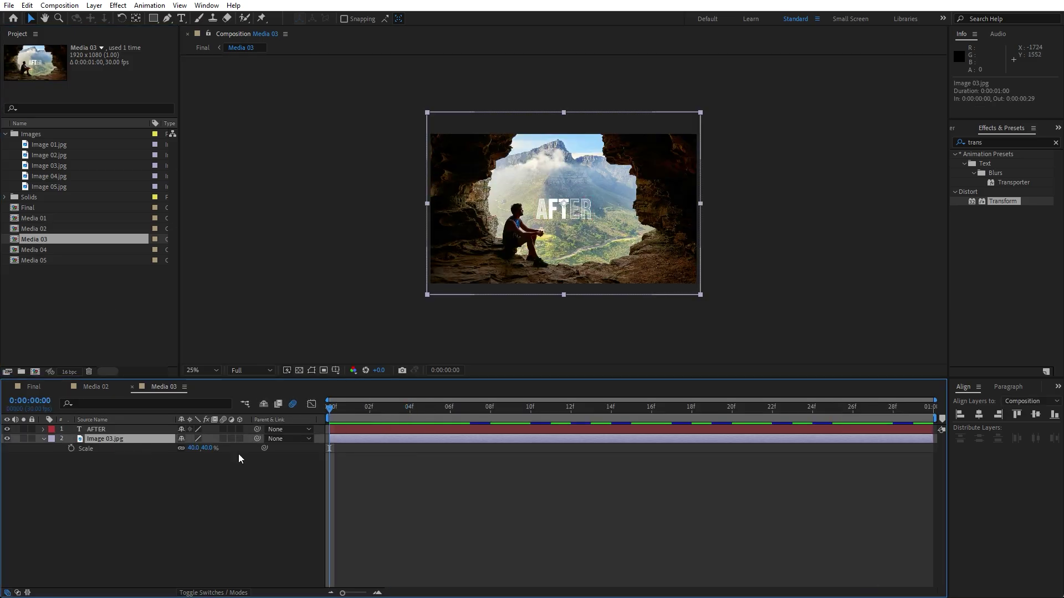
{"action": "left_click", "coordinate": [71, 448]}
{"action": "left_click_drag", "start_coordinate": [190, 448], "coordinate": [189, 453]}
{"action": "key", "text": "space"}
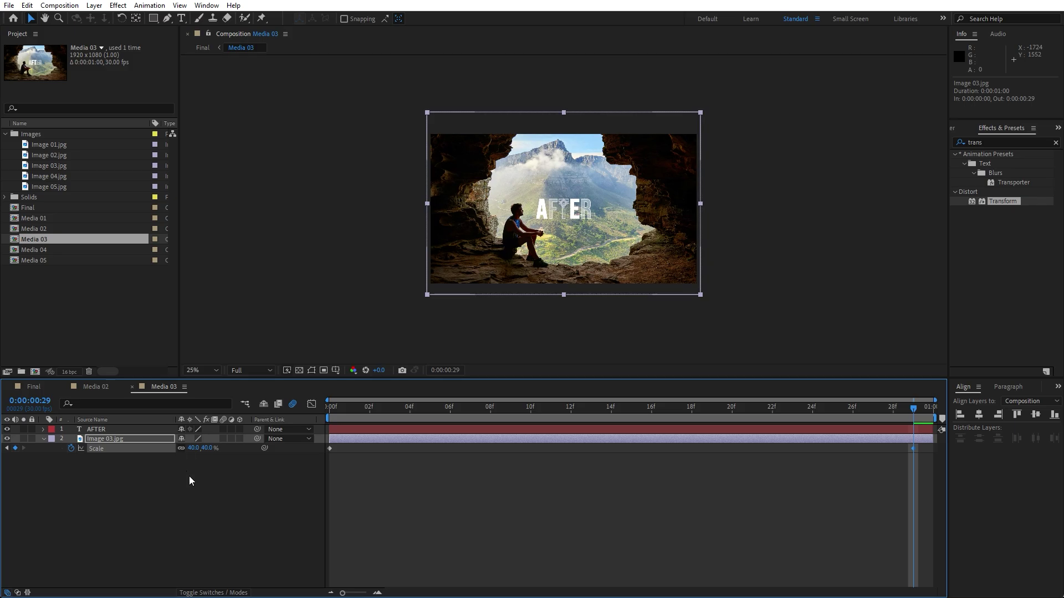
{"action": "left_click", "coordinate": [190, 476]}
{"action": "key", "text": "space"}
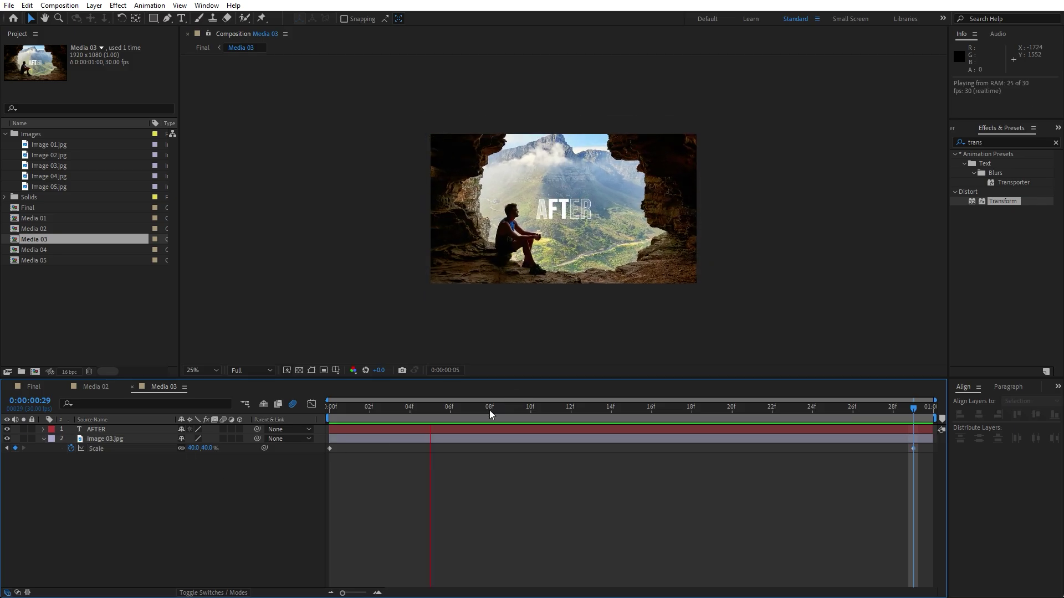
{"action": "key", "text": "space"}
In the Media 04 composition, keyframe a slow Scale change on the Image 04.jpg layer between the first and last frames.
{"action": "double_click", "coordinate": [54, 250]}
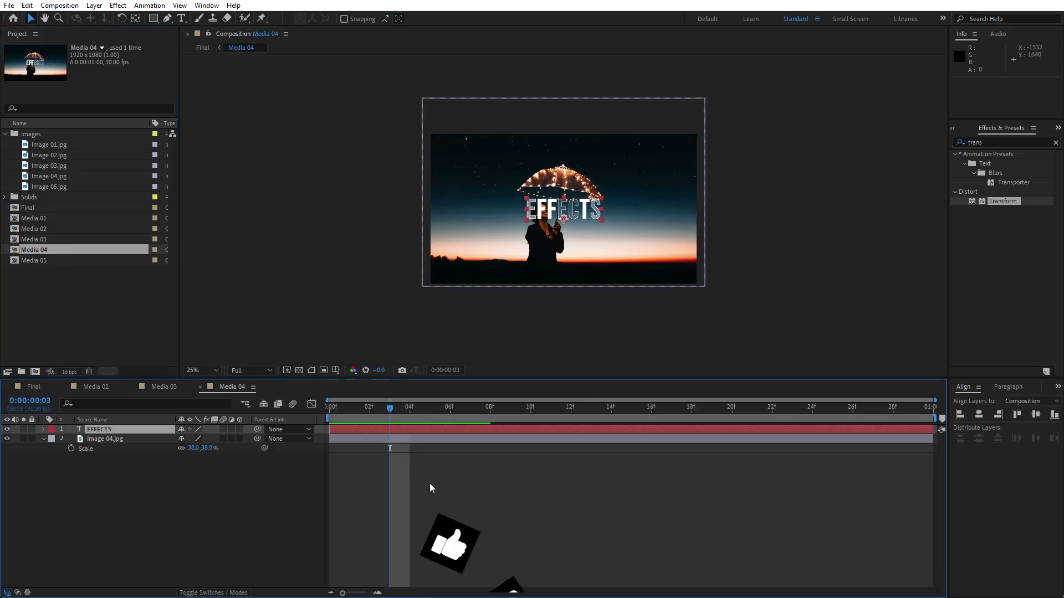
{"action": "key", "text": "Home"}
{"action": "left_click", "coordinate": [107, 439]}
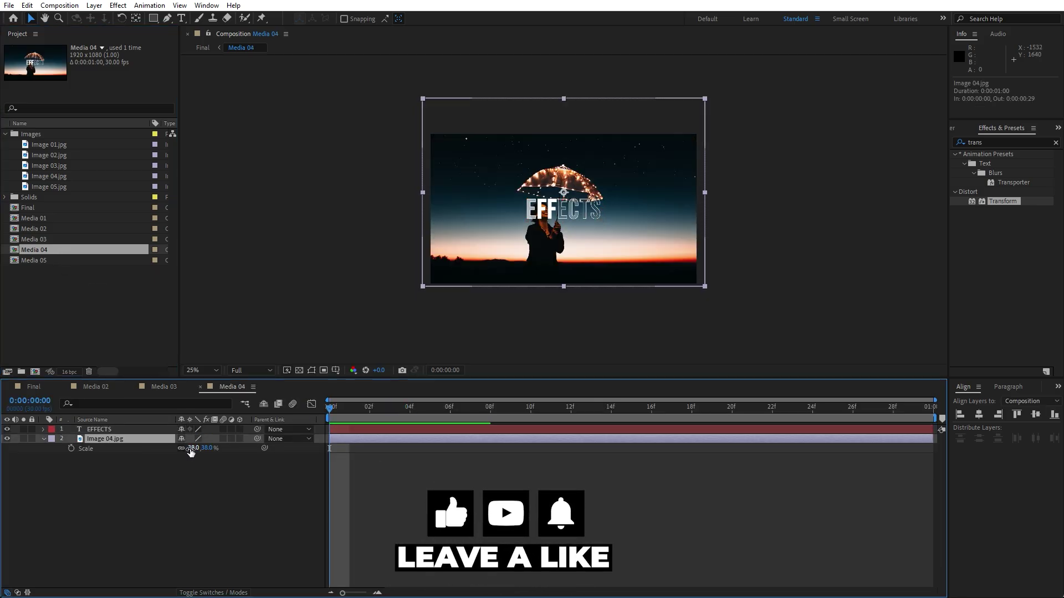
{"action": "key", "text": "alt+shift+s"}
{"action": "key", "text": "End"}
{"action": "left_click_drag", "start_coordinate": [191, 452], "coordinate": [192, 448]}
In the Media 05 composition, keyframe the image layer's Scale between the first and last frames.
{"action": "double_click", "coordinate": [54, 260]}
{"action": "left_click", "coordinate": [106, 438]}
{"action": "key", "text": "alt+shift+s"}
{"action": "key", "text": "End"}
{"action": "left_click", "coordinate": [167, 549]}
In Final, extend TR 2 and Media 03 to end at 0:00:02:09, start Media 04 there, and preview the sequence.
{"action": "left_click", "coordinate": [42, 388]}
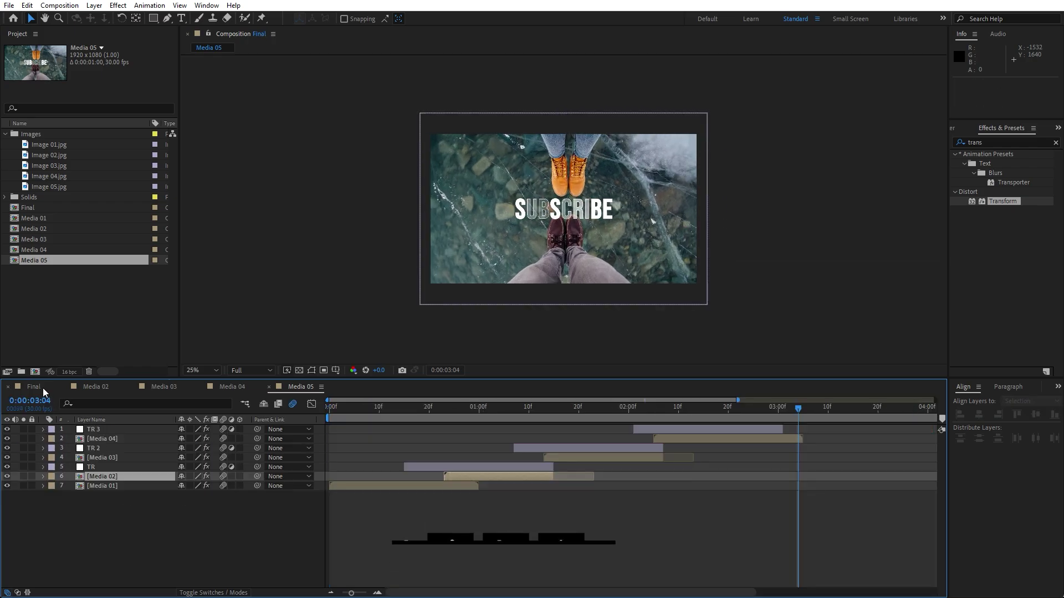
{"action": "key", "text": "space"}
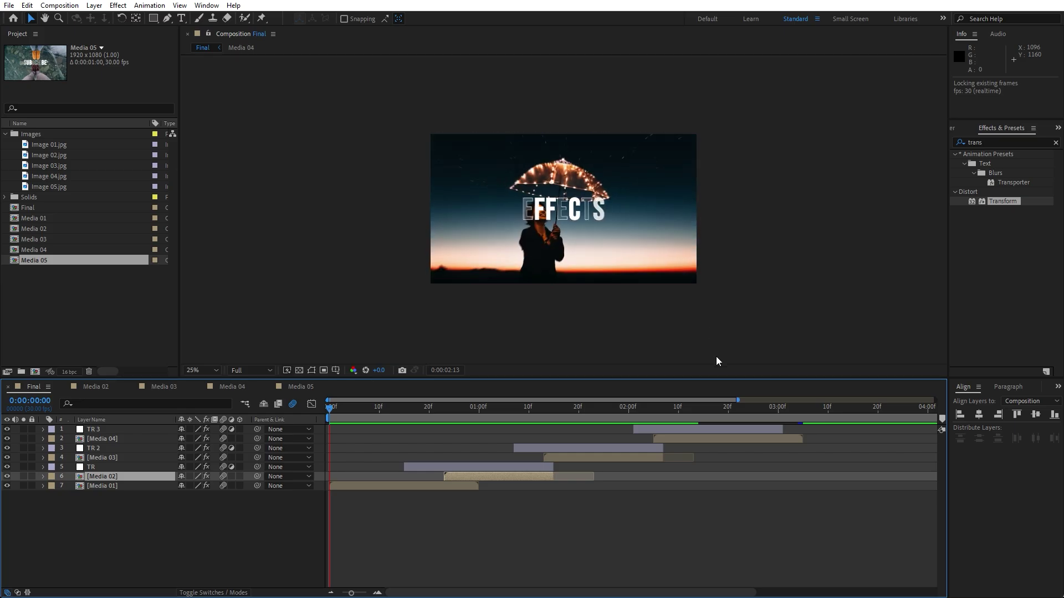
{"action": "mouse_move", "coordinate": [673, 415]}
{"action": "left_mouse_down"}
{"action": "mouse_move", "coordinate": [633, 417]}
{"action": "mouse_move", "coordinate": [654, 416]}
{"action": "left_mouse_up"}
{"action": "left_click", "coordinate": [124, 448]}
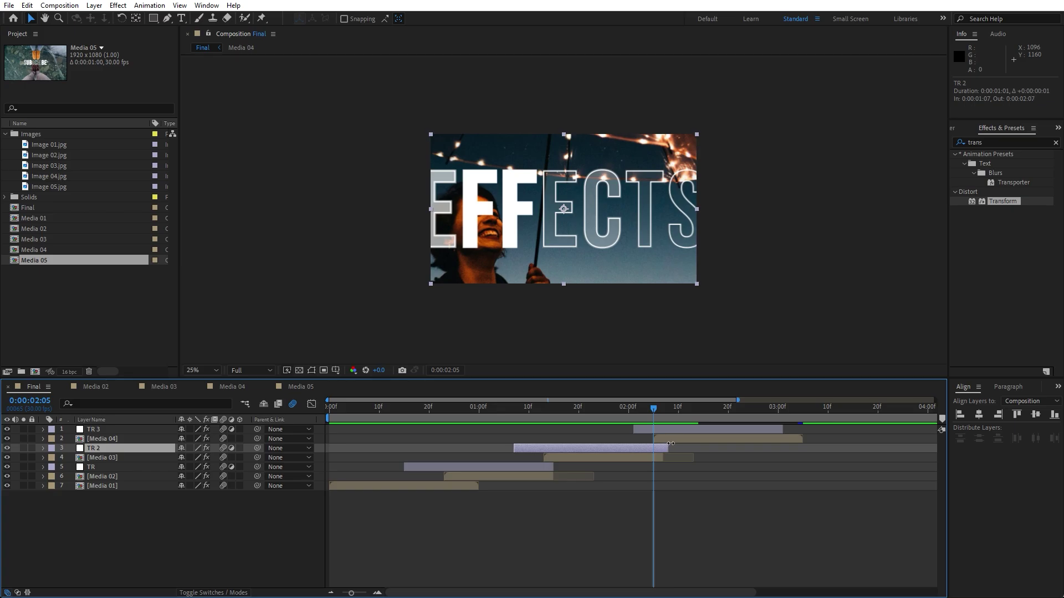
{"action": "left_click_drag", "start_coordinate": [666, 459], "coordinate": [687, 419]}
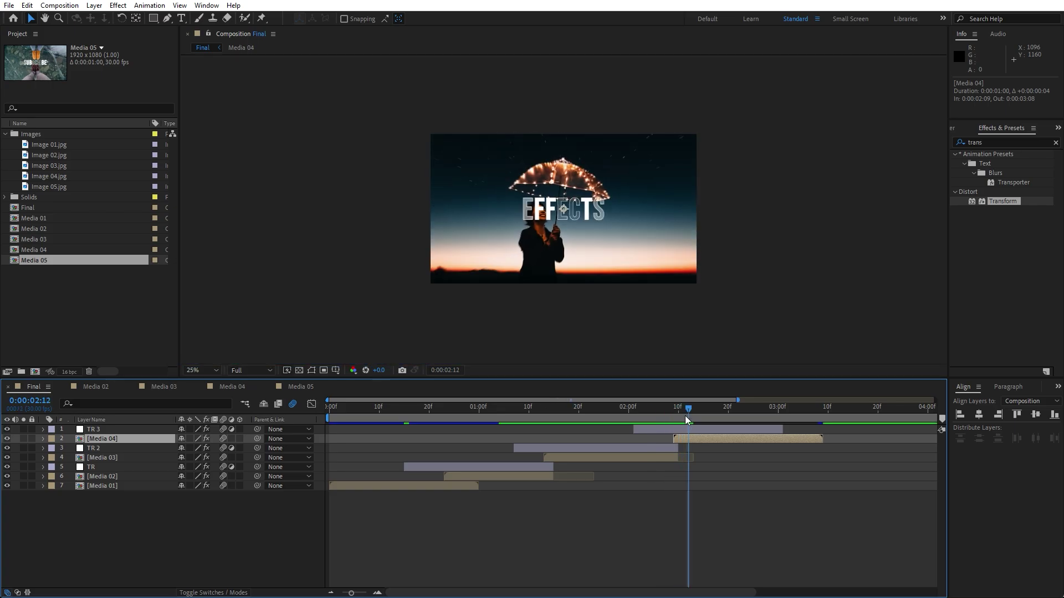
{"action": "key", "text": "space"}
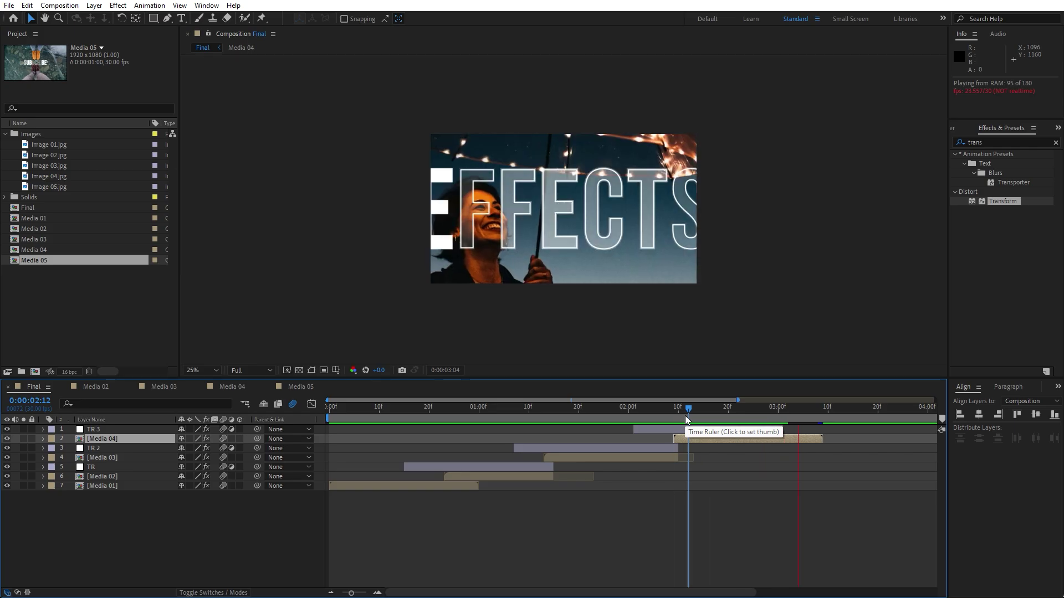
Inspect the Media 02 to Media 03 transition and set TR 2's Transform Scale keyframe at 0:00:01:22 to 200.
{"action": "left_click", "coordinate": [483, 413]}
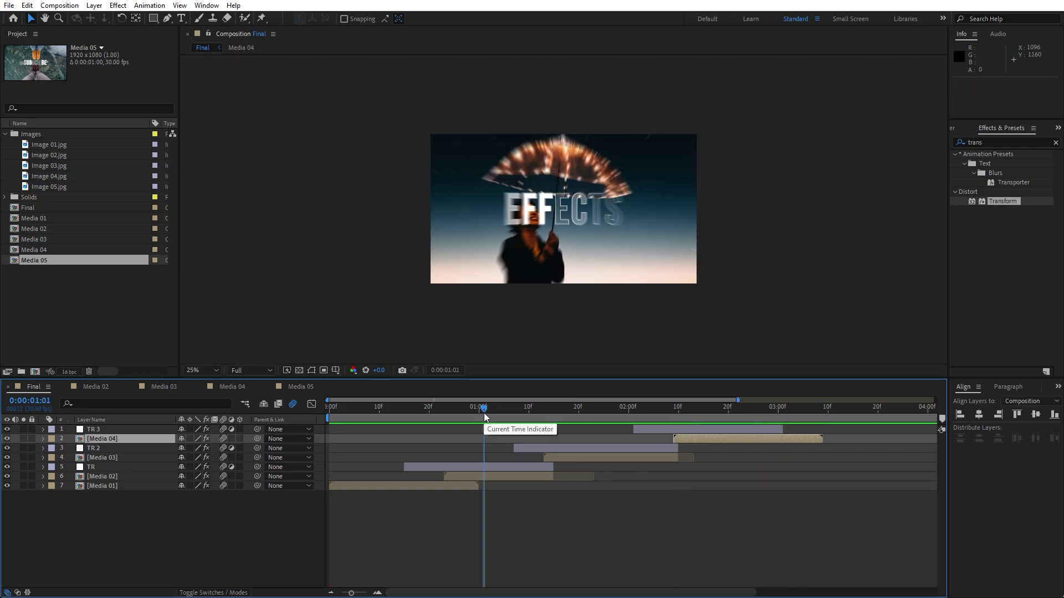
{"action": "left_click_drag", "start_coordinate": [484, 413], "coordinate": [539, 413]}
{"action": "key", "text": "period"}
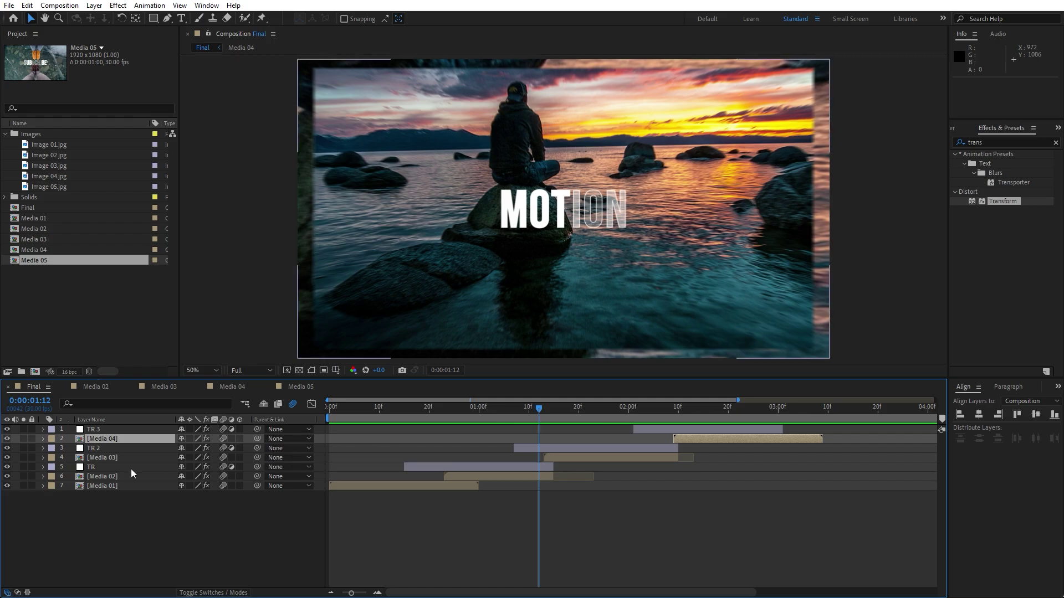
{"action": "left_click", "coordinate": [108, 449]}
{"action": "left_click", "coordinate": [517, 413]}
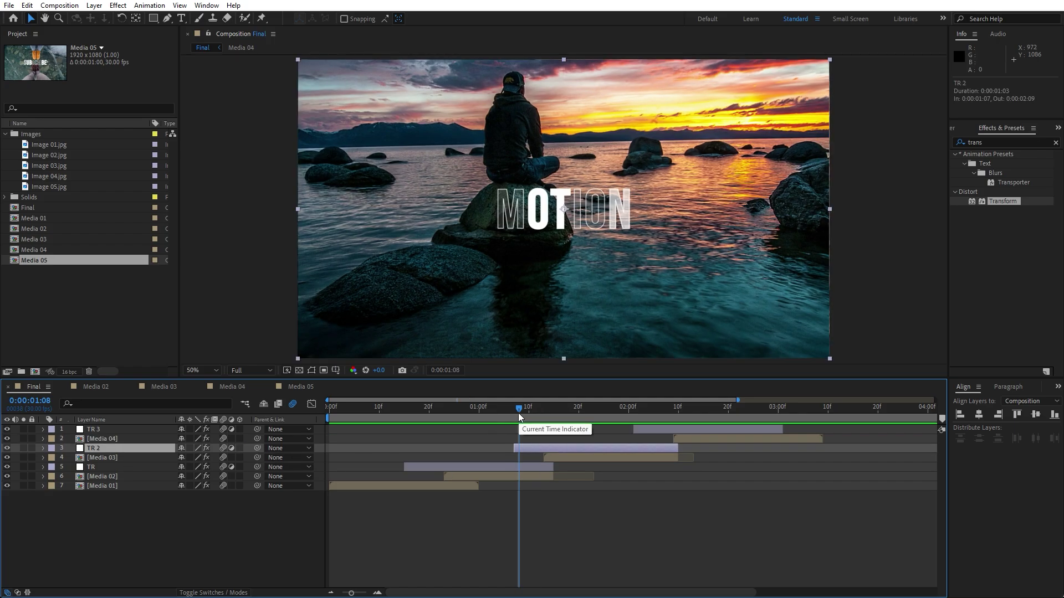
{"action": "key", "text": "F3"}
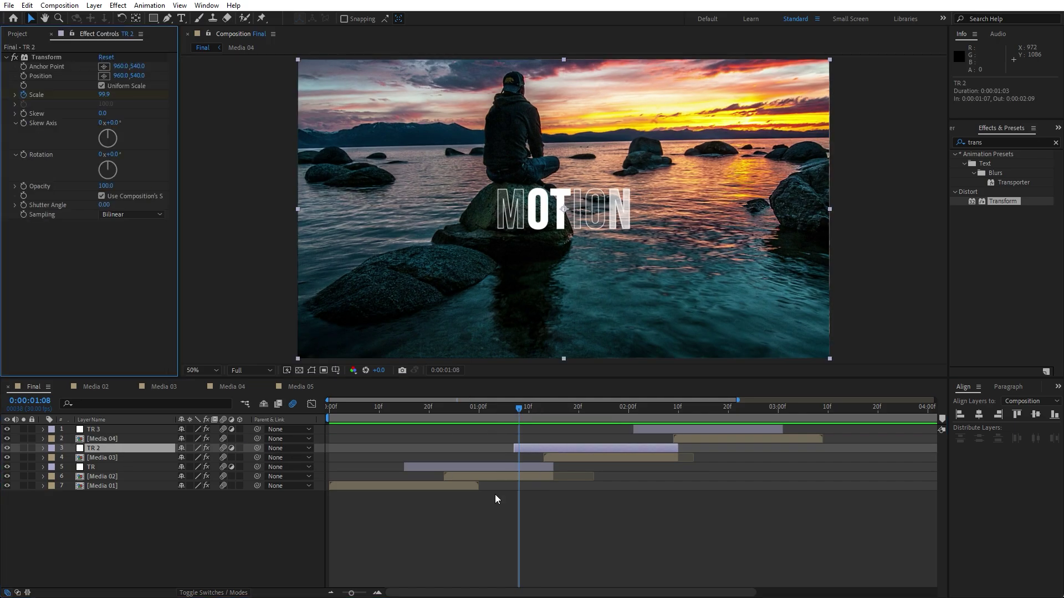
{"action": "key", "text": "u"}
{"action": "left_click", "coordinate": [510, 415]}
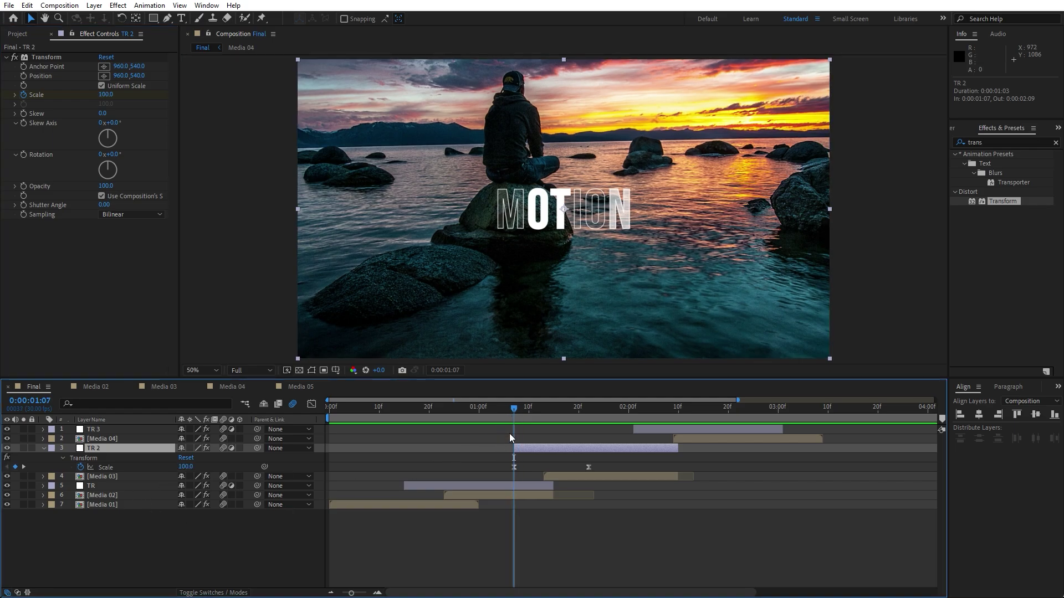
{"action": "left_click_drag", "start_coordinate": [514, 413], "coordinate": [587, 418]}
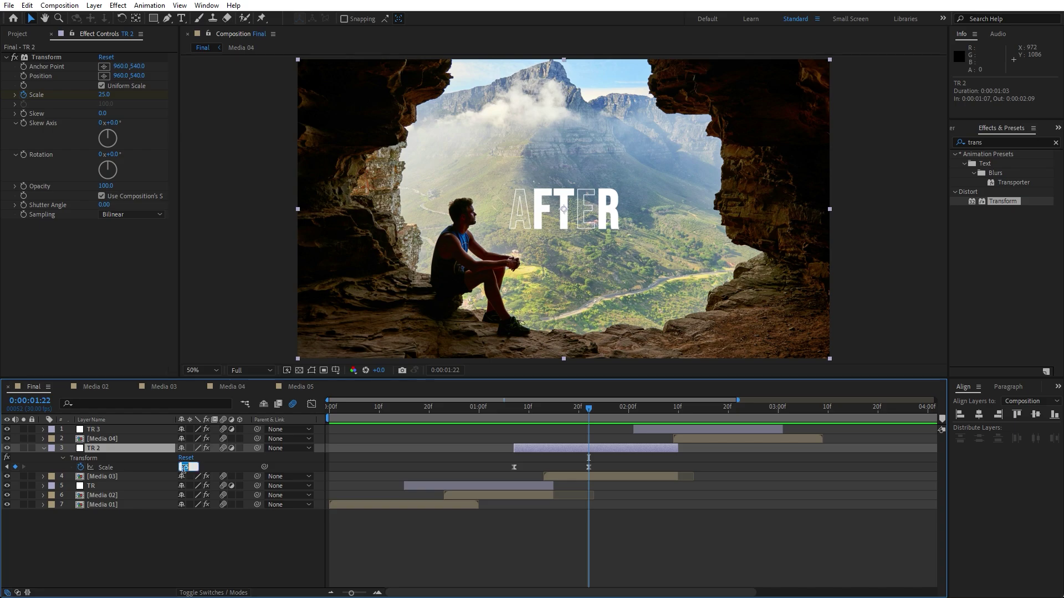
{"action": "type", "text": "200"}
{"action": "key", "text": "Return"}
Set the Media 03 layer's Scale to 50% in Final and preview its transition from Media 02.
{"action": "left_click", "coordinate": [97, 476]}
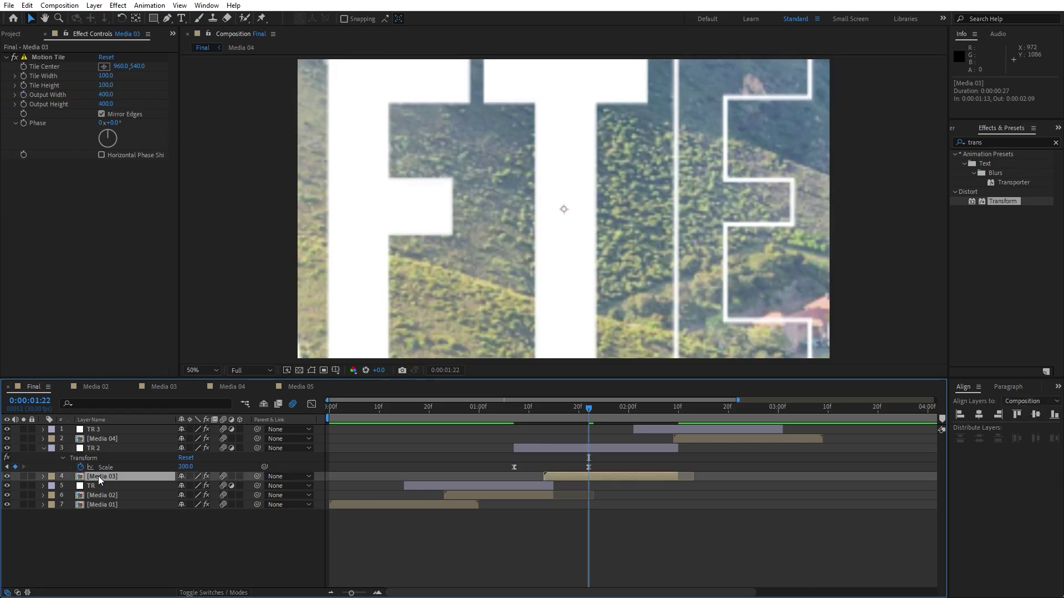
{"action": "key", "text": "s"}
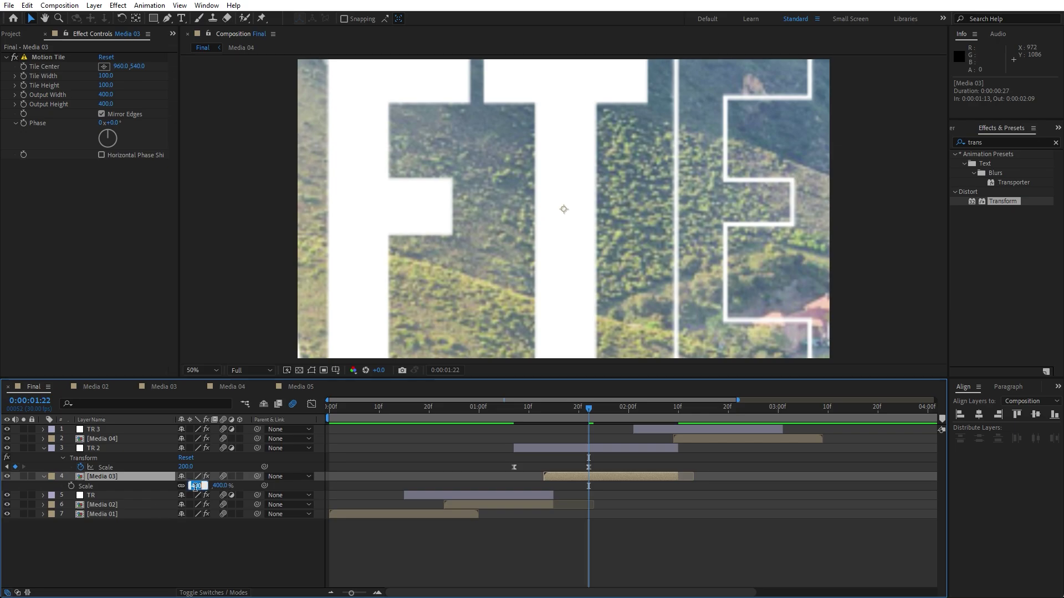
{"action": "left_click", "coordinate": [200, 542]}
{"action": "key", "text": "Page_Up"}
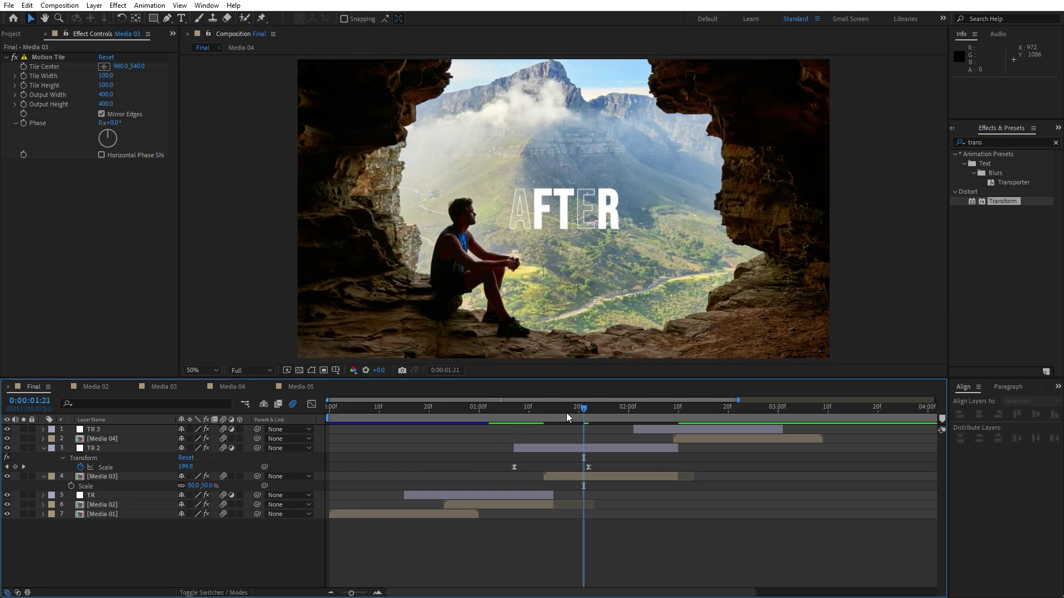
{"action": "left_click_drag", "start_coordinate": [567, 413], "coordinate": [486, 423]}
{"action": "key", "text": "space"}
{"action": "key", "text": "space"}
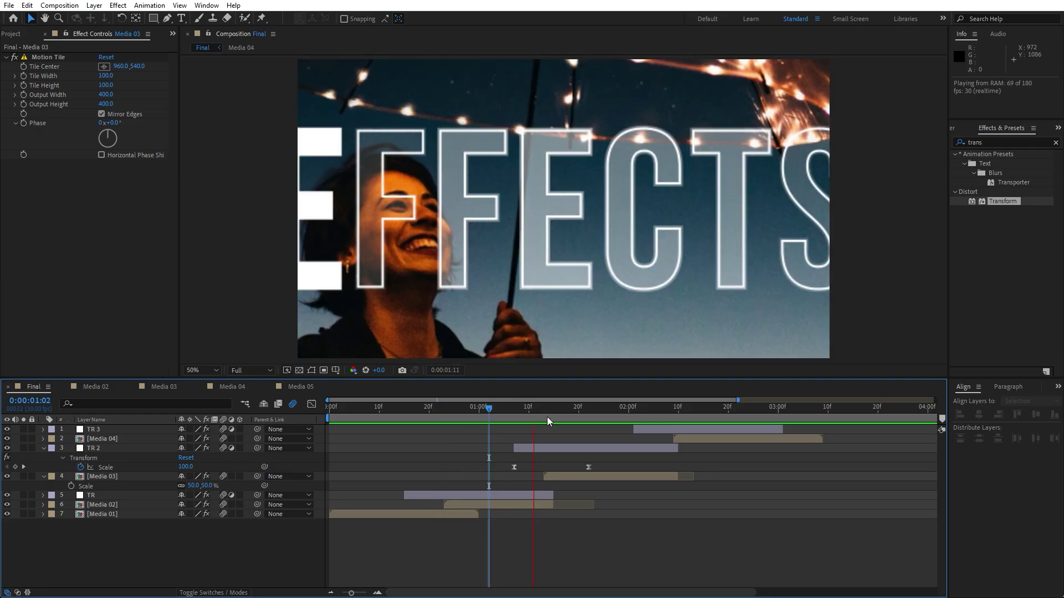
{"action": "left_click_drag", "start_coordinate": [547, 416], "coordinate": [604, 417]}
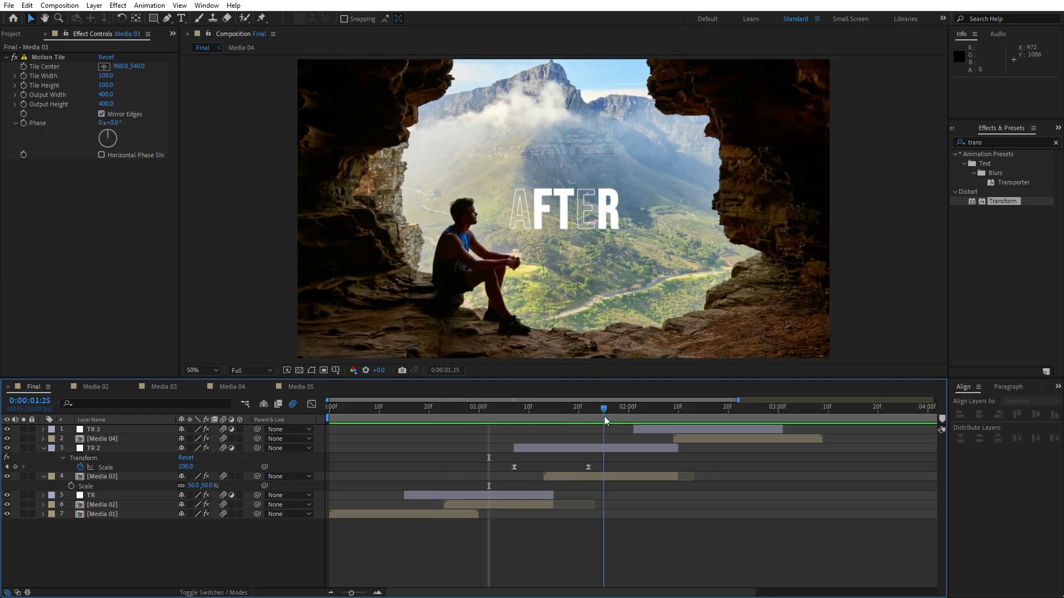
Time-reverse the Image 03.jpg layer's Scale keyframes in the Media 03 composition and preview the transition in Final.
{"action": "double_click", "coordinate": [104, 478]}
{"action": "key", "text": "Home"}
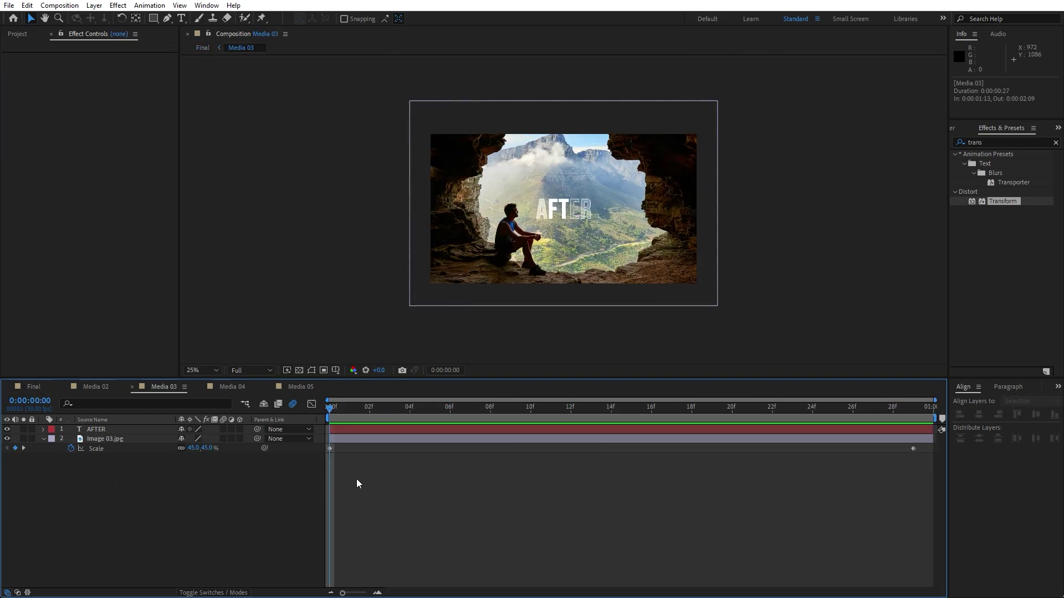
{"action": "left_click_drag", "start_coordinate": [322, 481], "coordinate": [924, 461]}
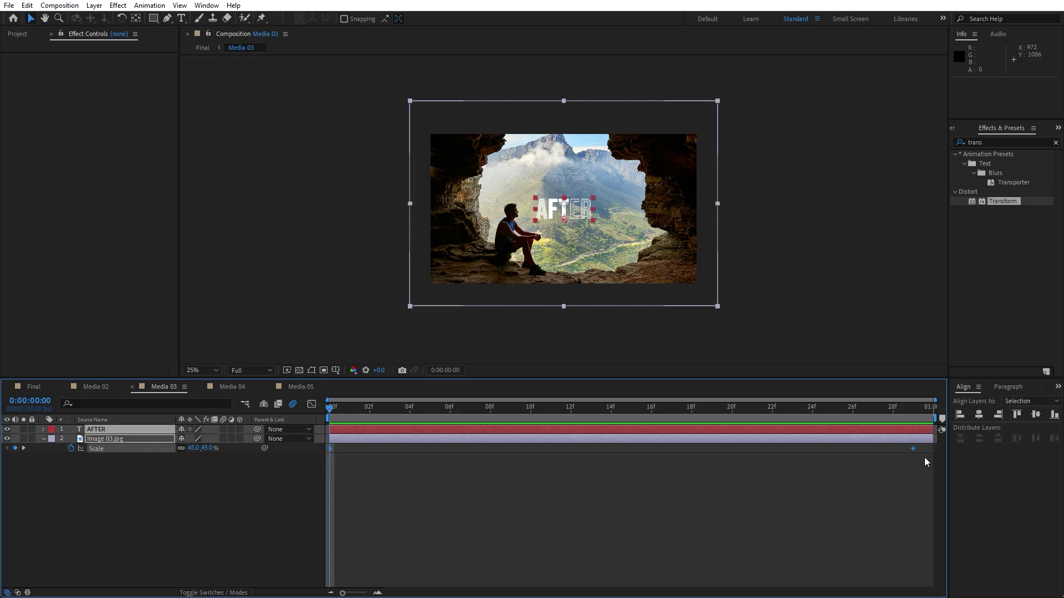
{"action": "right_click", "coordinate": [913, 450]}
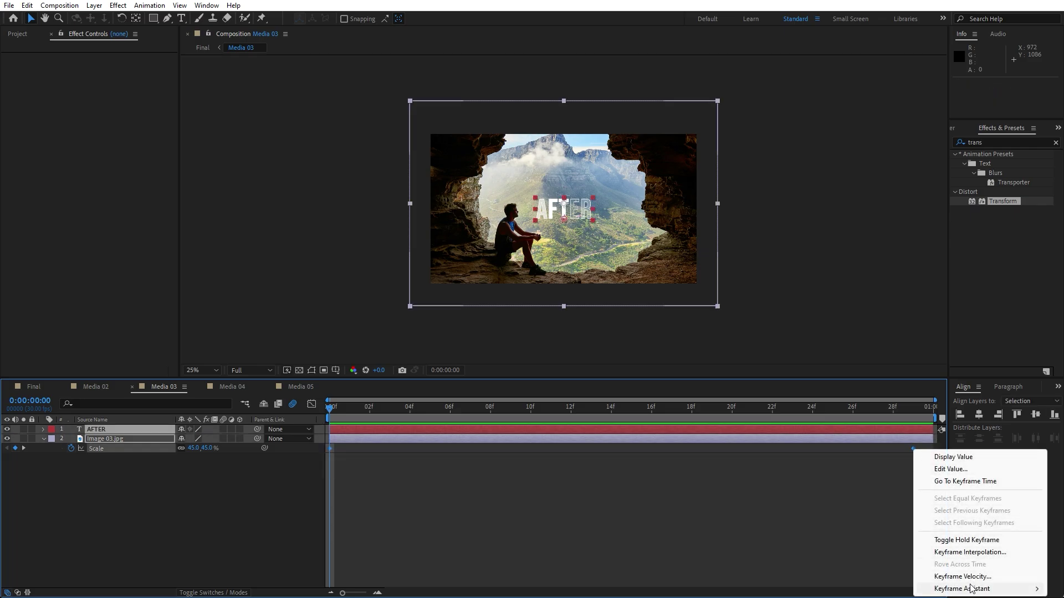
{"action": "mouse_move", "coordinate": [975, 589]}
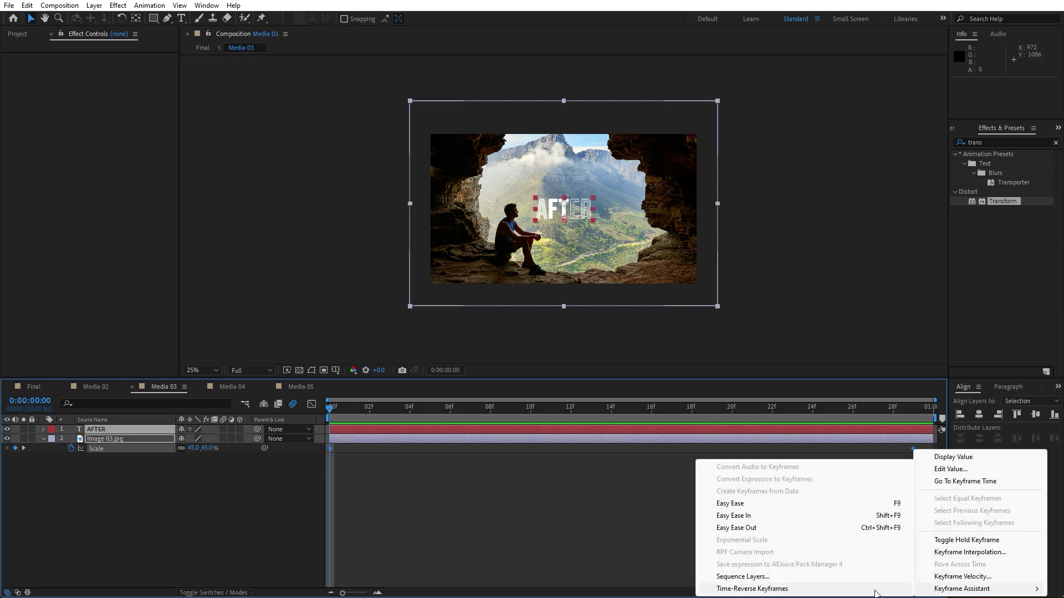
{"action": "left_click", "coordinate": [768, 589]}
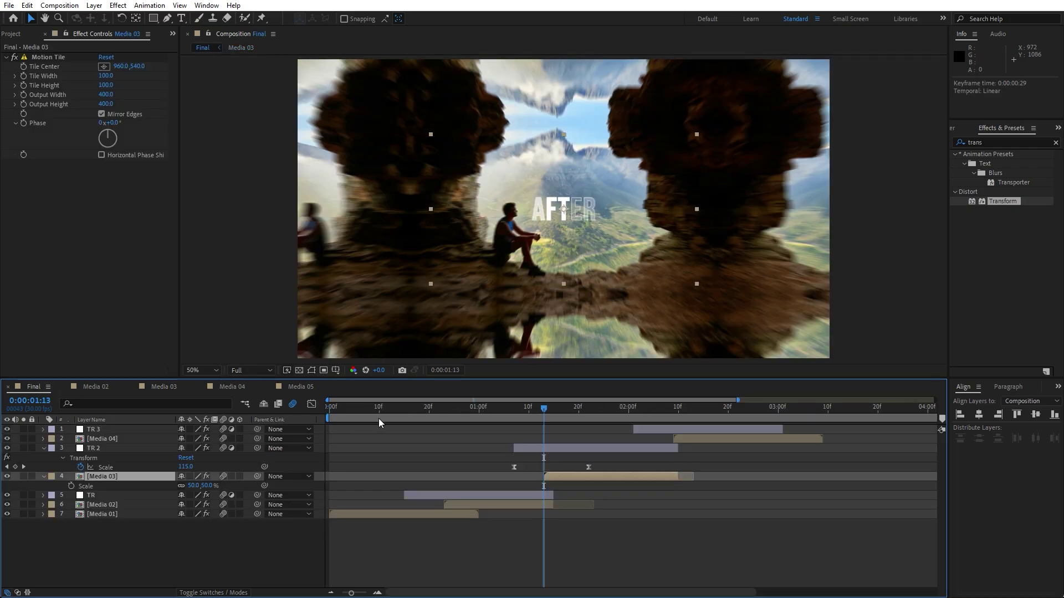
{"action": "left_click", "coordinate": [496, 410]}
{"action": "left_click_drag", "start_coordinate": [496, 410], "coordinate": [571, 417]}
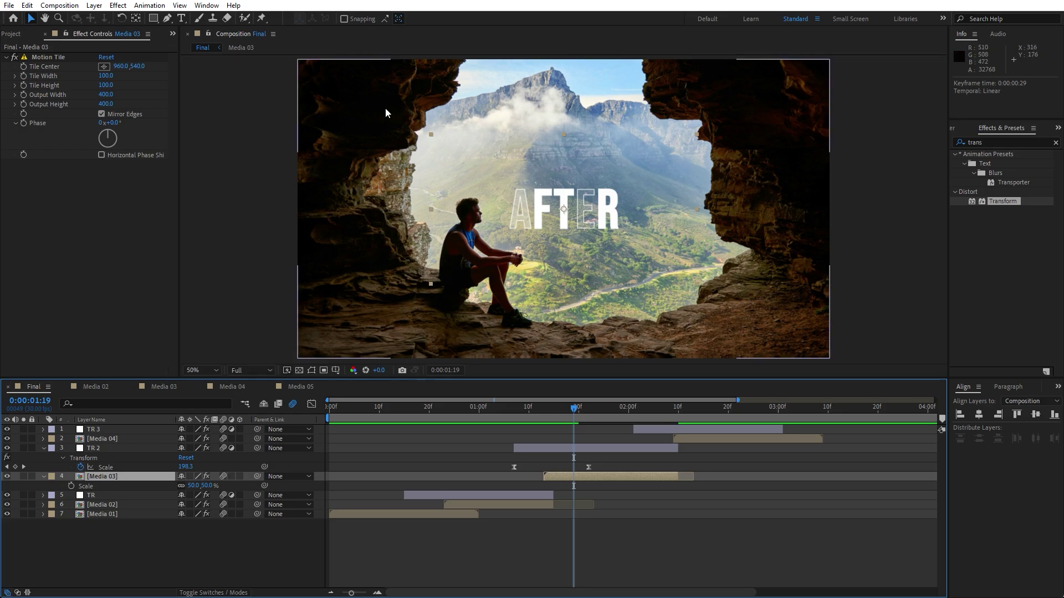
{"action": "key", "text": "space"}
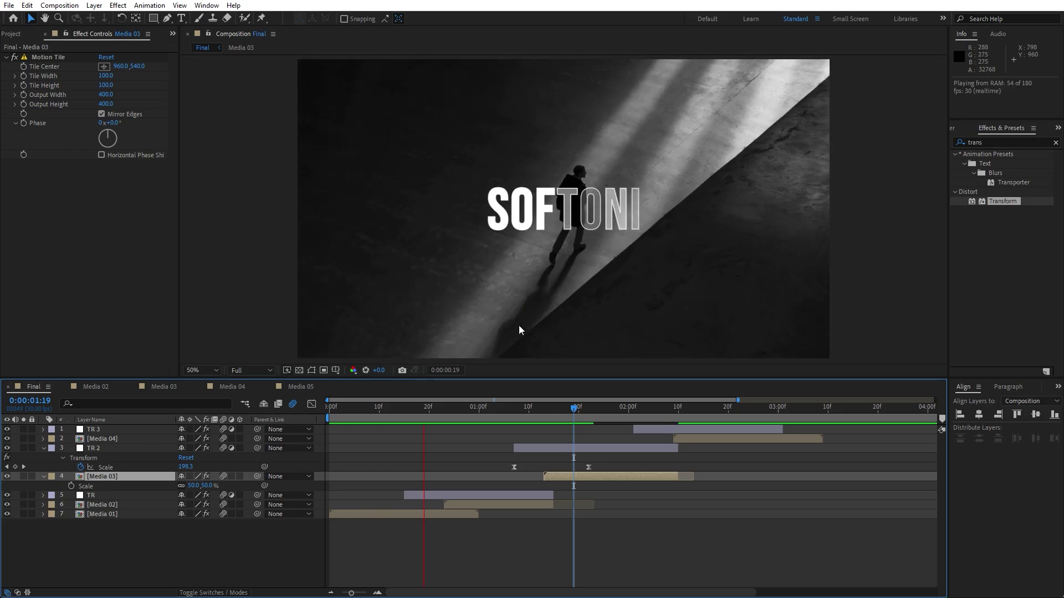